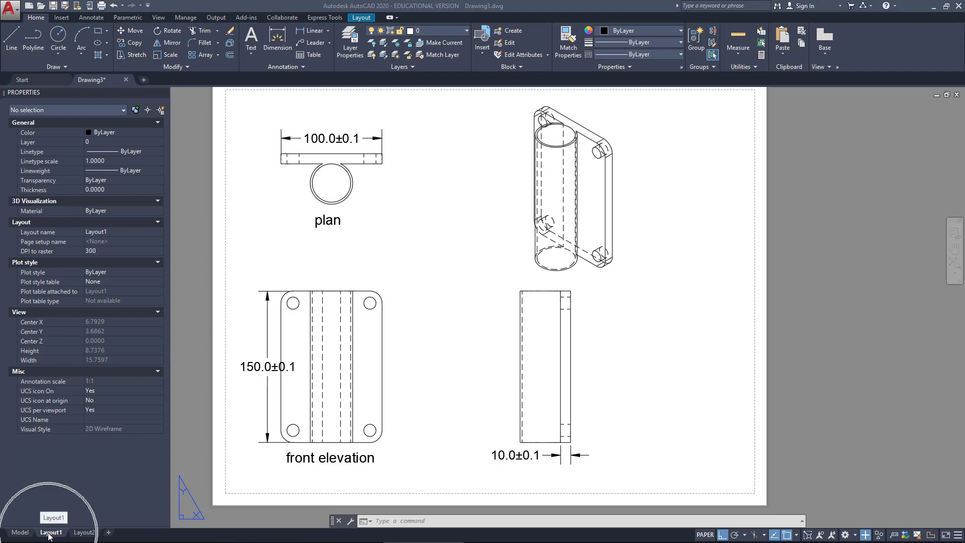
Switch from the layout to model space and zoom to the extents of the bracket model.
mouse_move(24, 532)
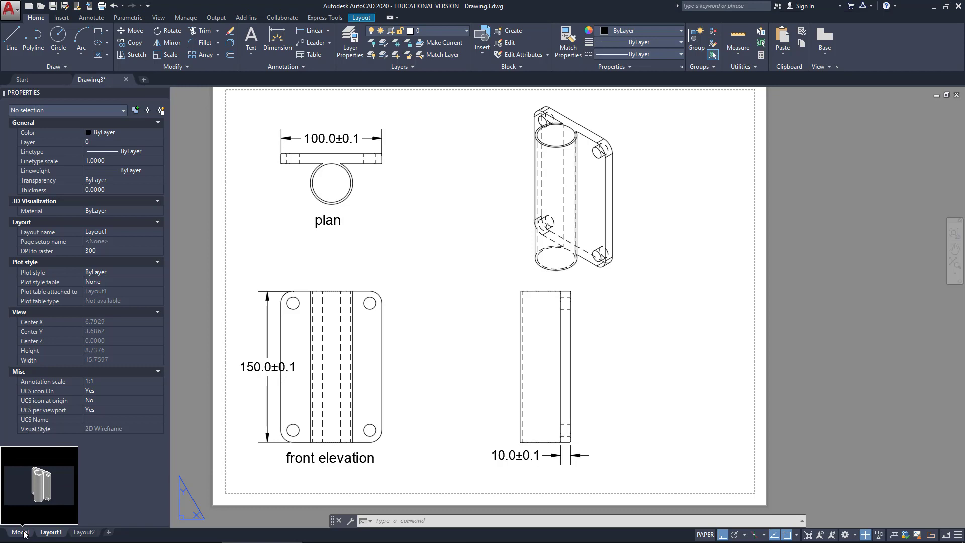
click(20, 532)
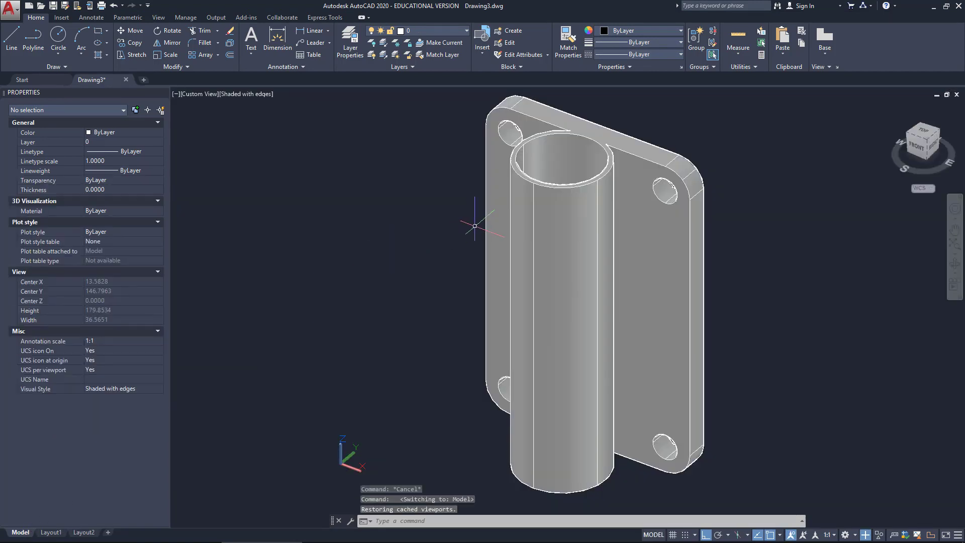
scroll(475, 227, down, 6)
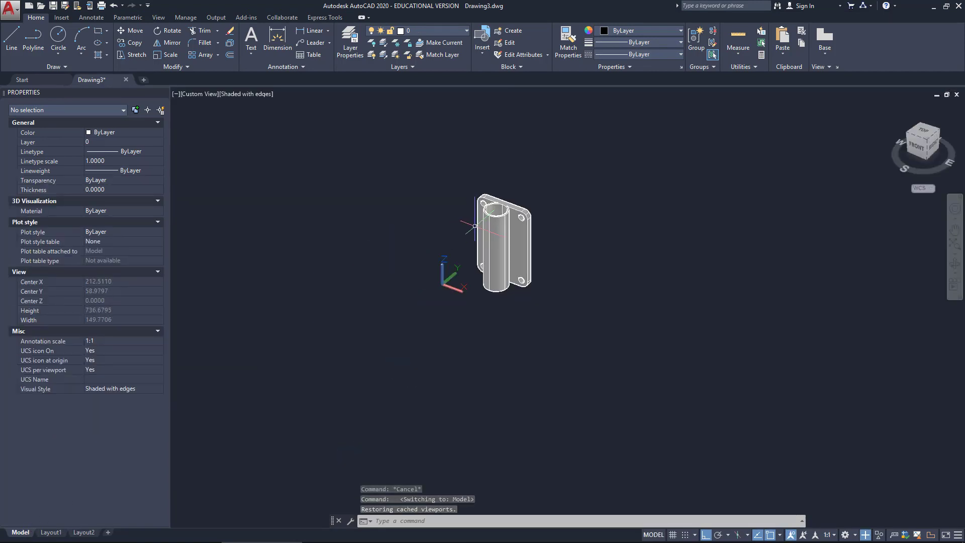
scroll(475, 226, down, 2)
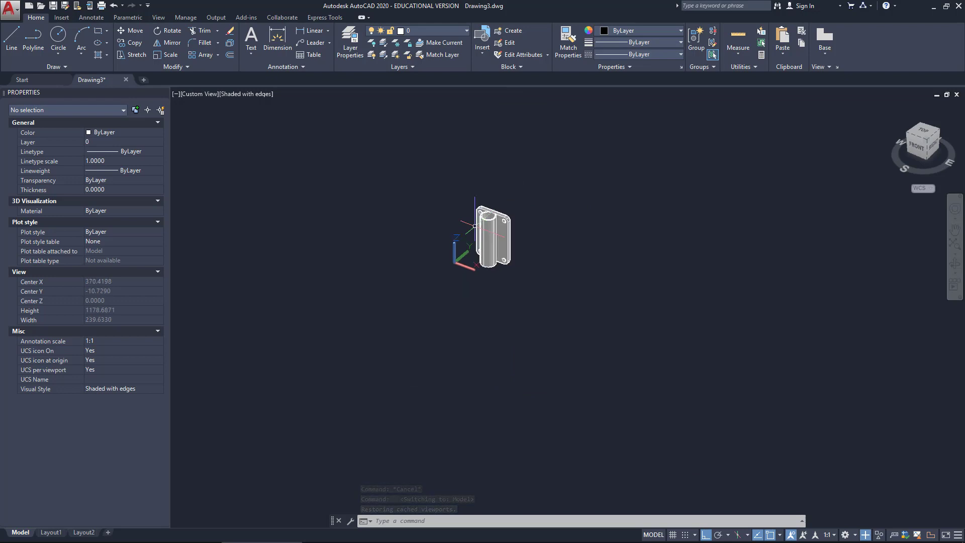
scroll(475, 226, down, 6)
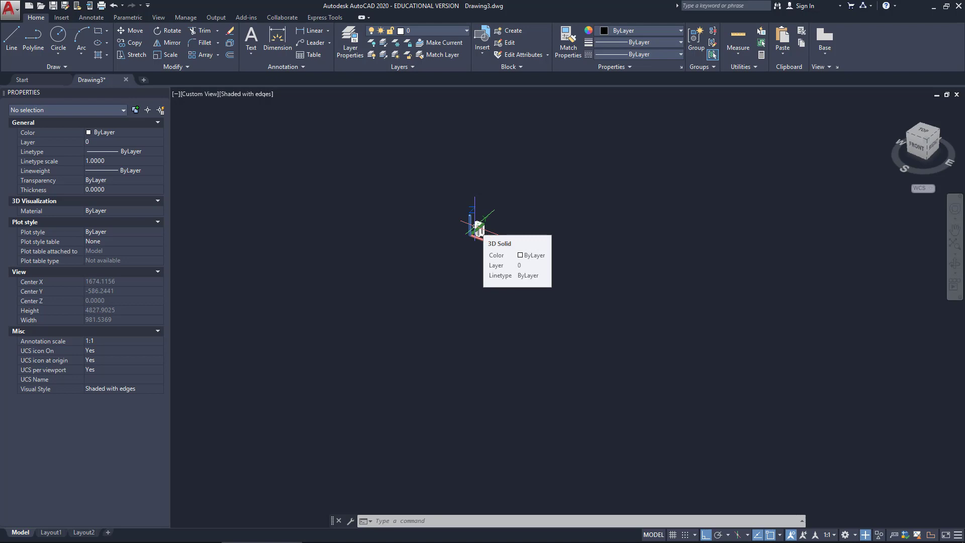
text(zo)
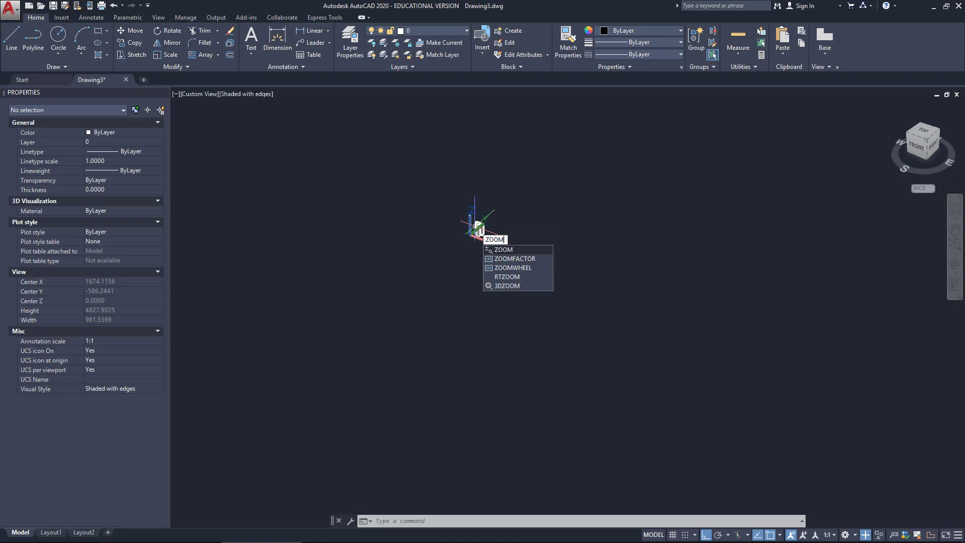
key(Escape)
click(382, 524)
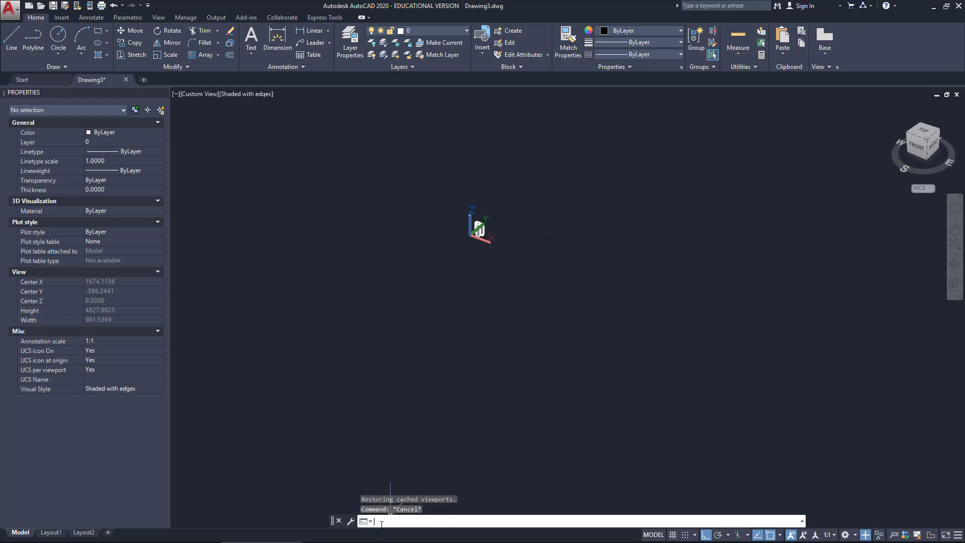
text(zop)
key(Return)
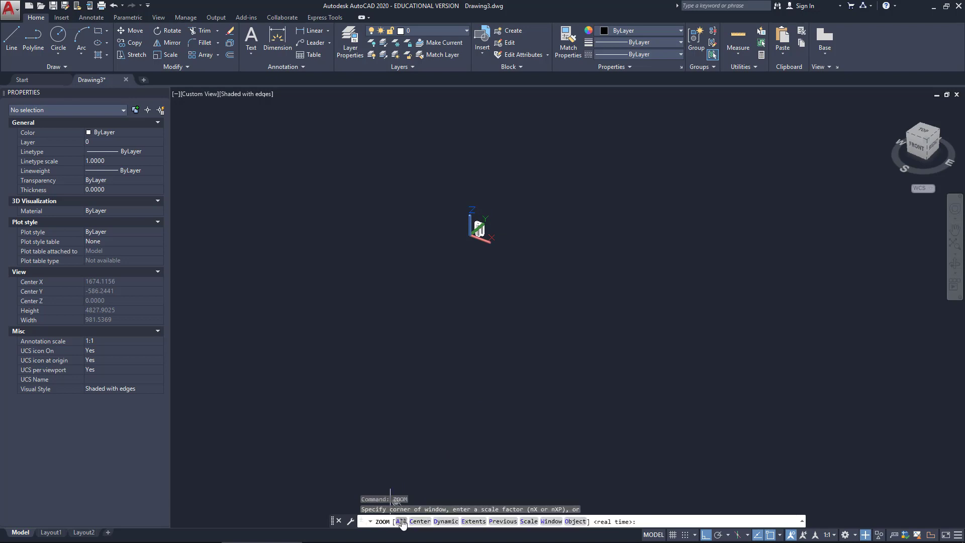
click(472, 521)
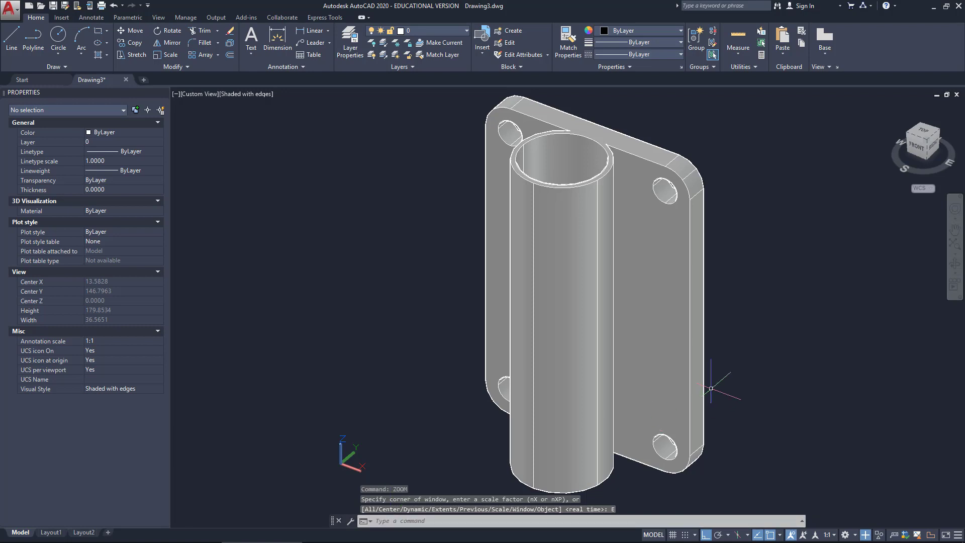
Delete the existing 3D bracket solid from model space.
click(667, 366)
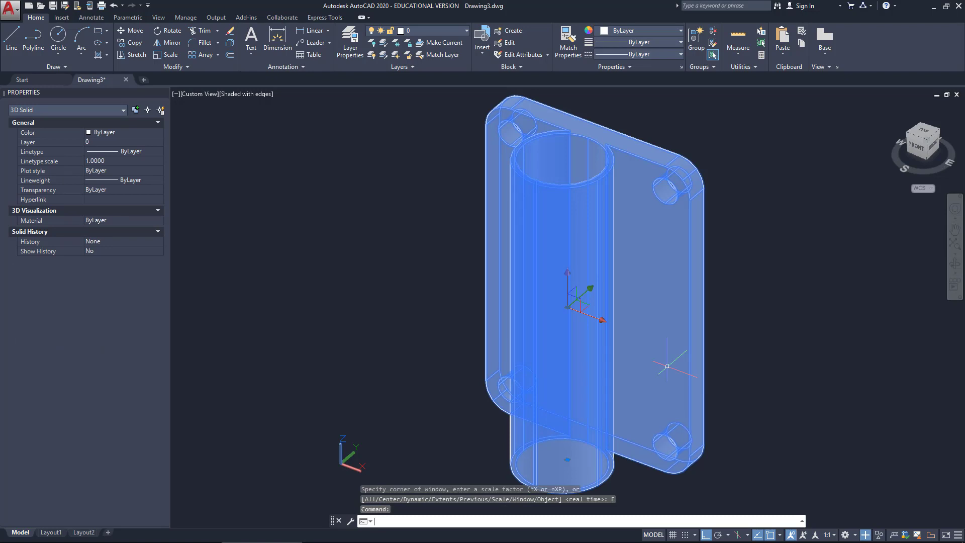
key(Escape)
click(658, 367)
key(Delete)
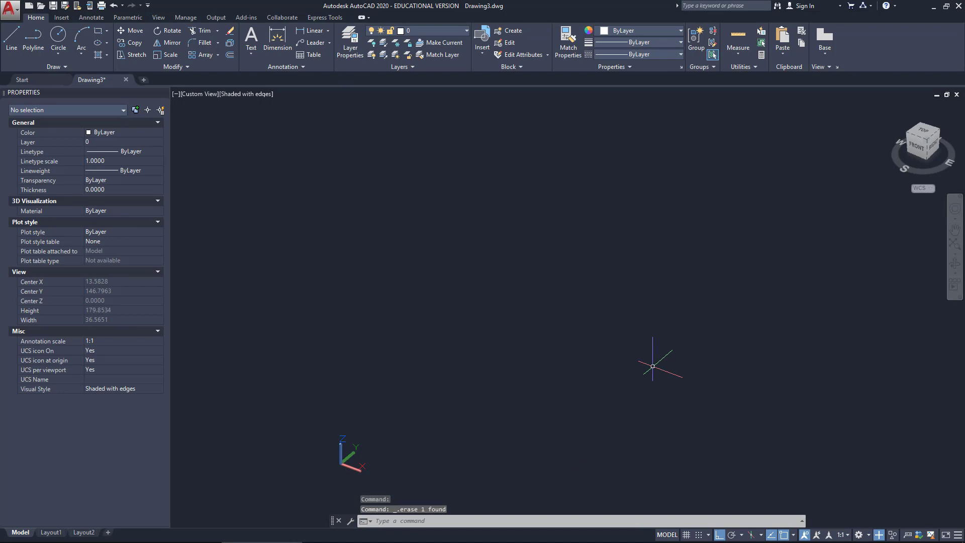
Draw a 100 by 10 rectangle with its first corner close to the UCS icon.
click(98, 31)
click(367, 452)
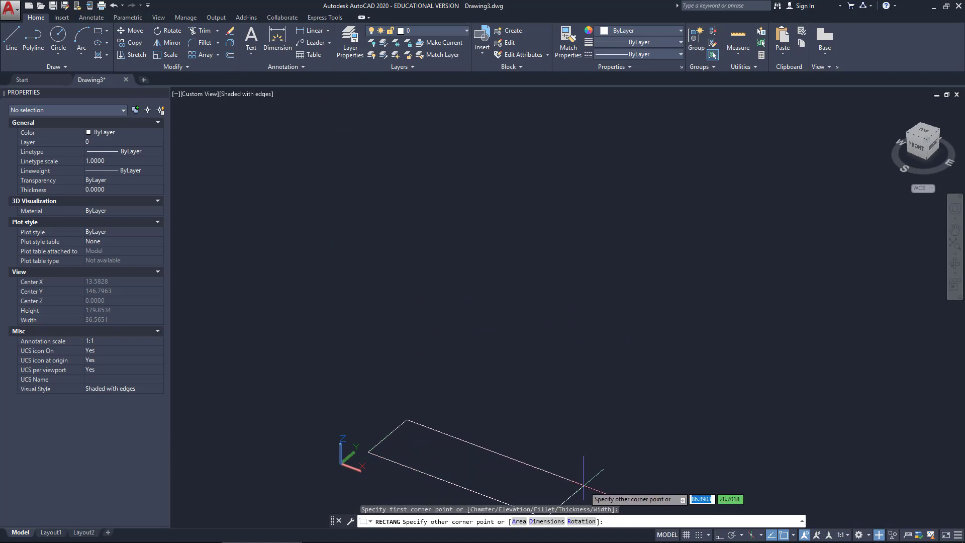
text(100)
key(Tab)
text(10)
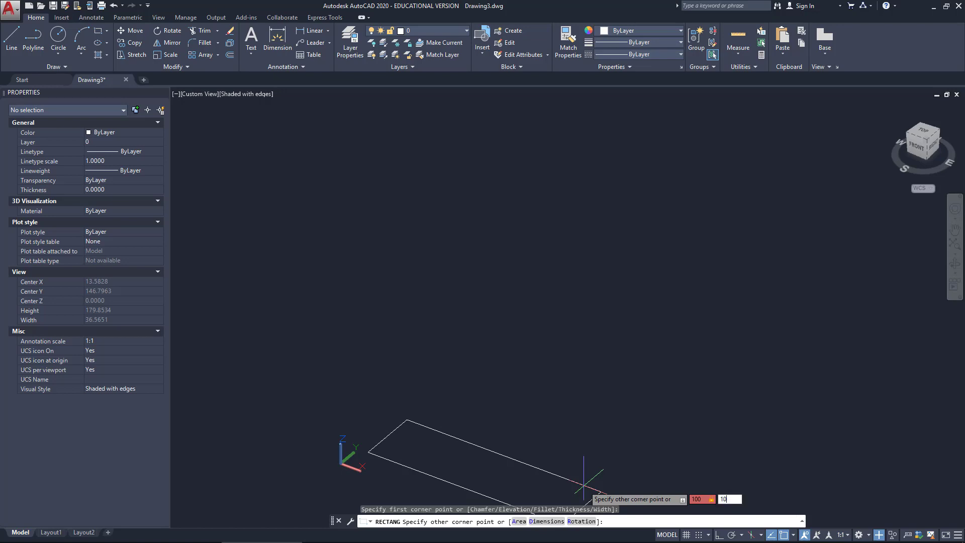
key(Return)
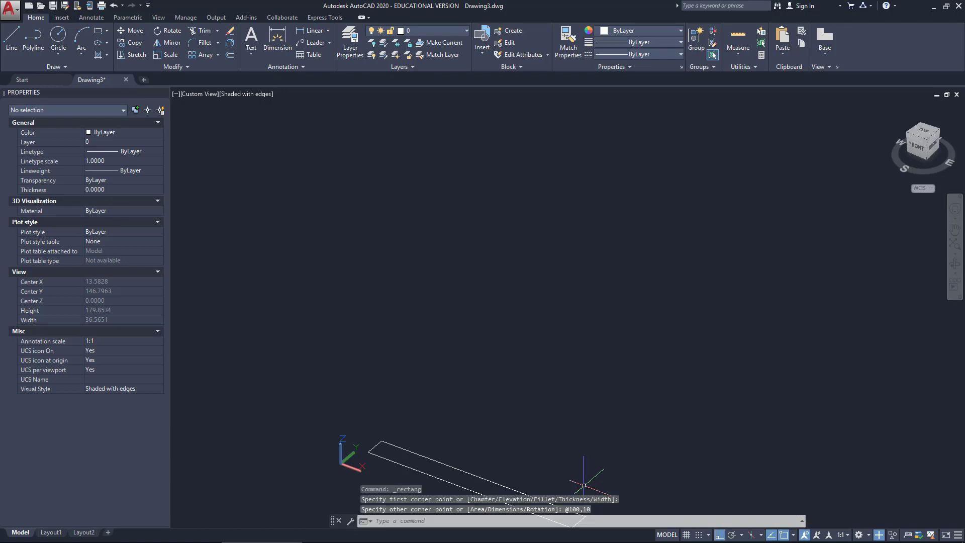
middle_drag(581, 485, 565, 427)
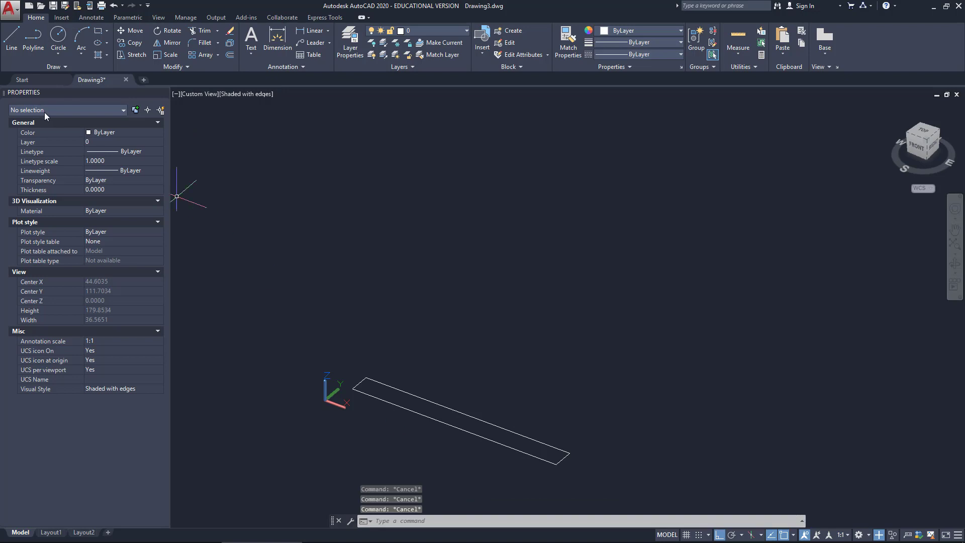
Draw a circle of radius 20 centred on the rectangle's geometric centre.
click(57, 39)
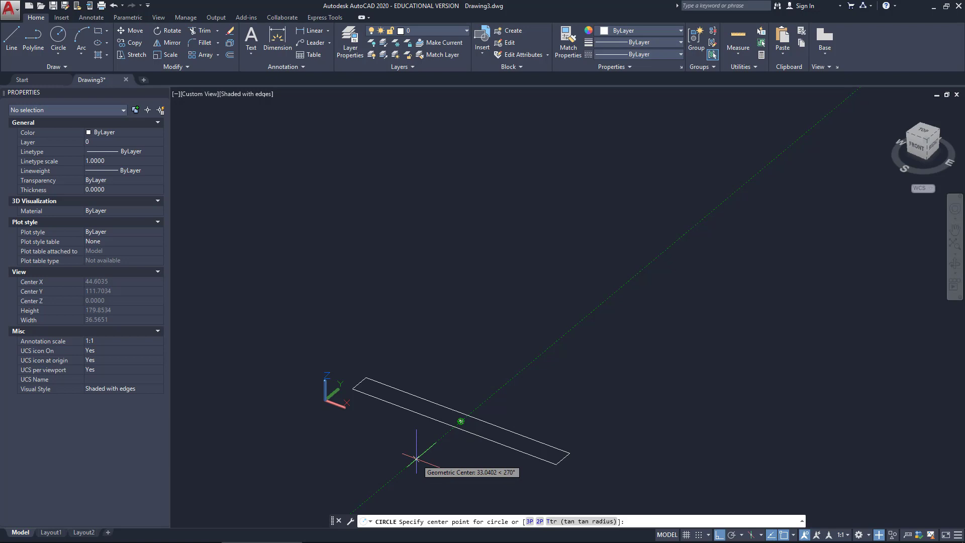
click(460, 421)
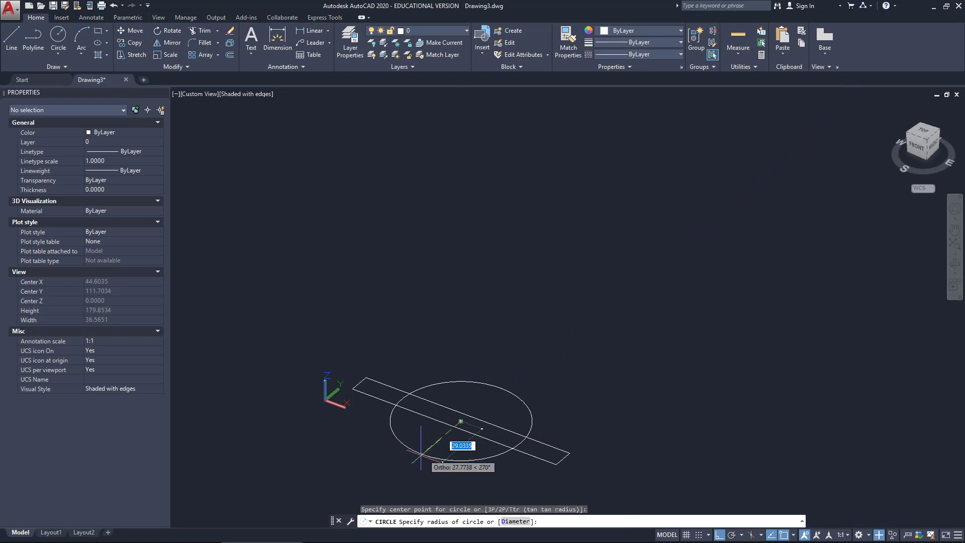
text(20)
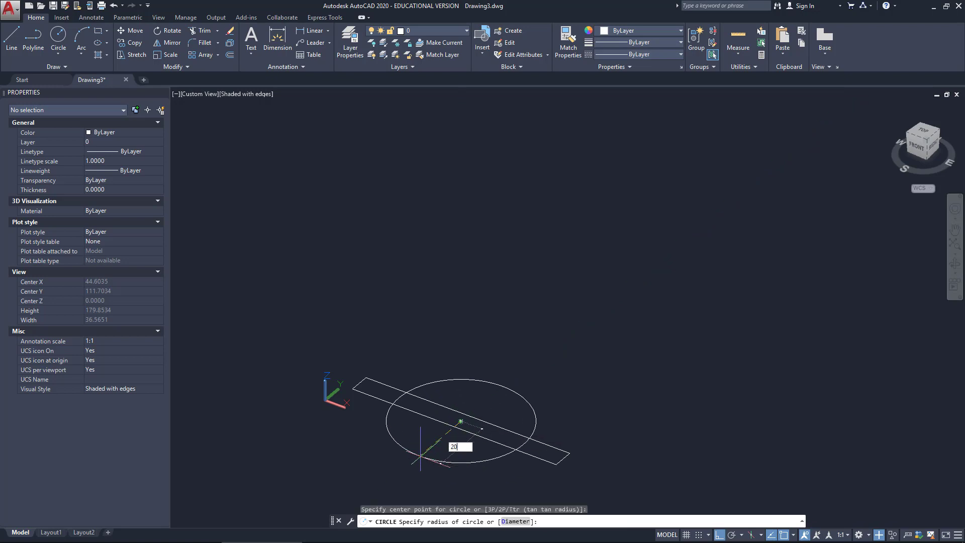
key(Return)
key(Escape)
key(Escape)
key(Escape)
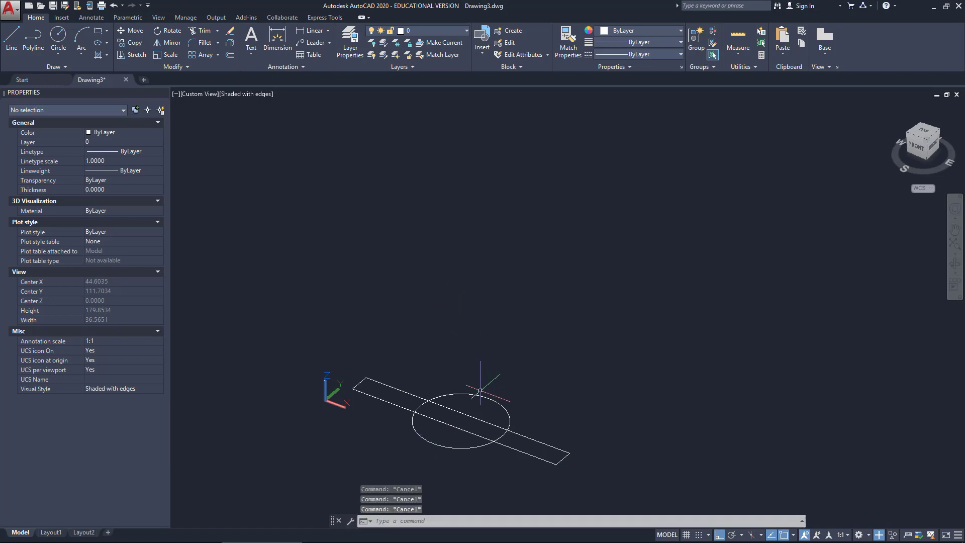
Move the circle forward so that its rear quadrant sits on the rectangle's geometric centre.
text(mo)
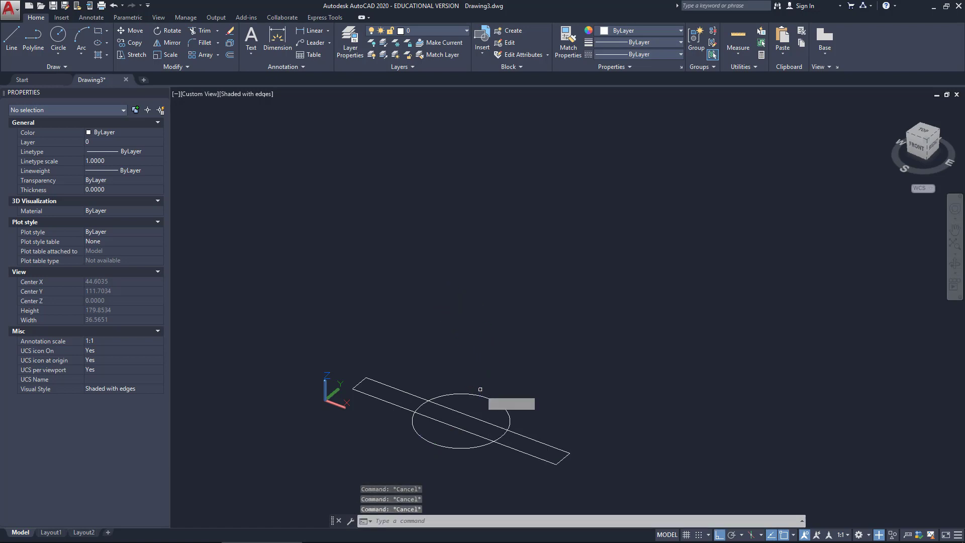
key(Return)
click(475, 394)
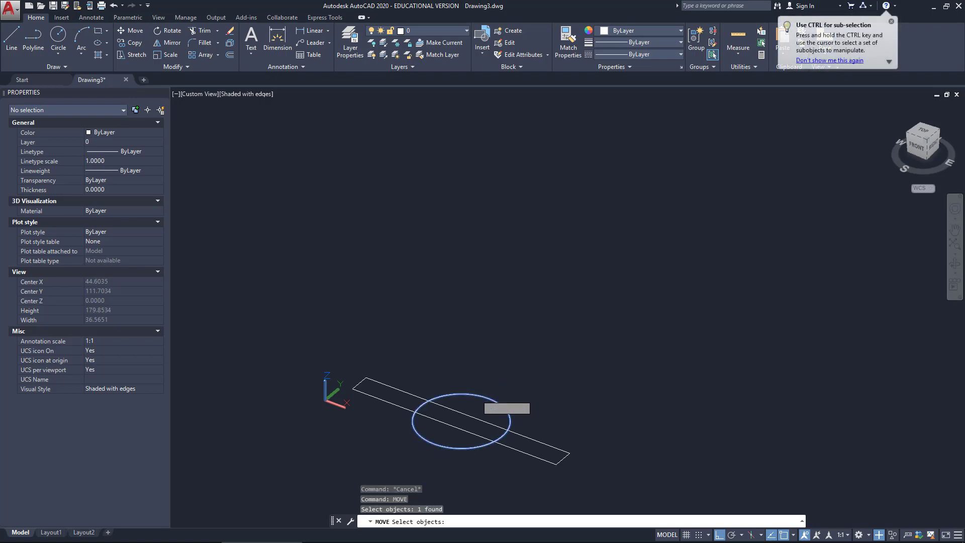
key(Return)
click(461, 421)
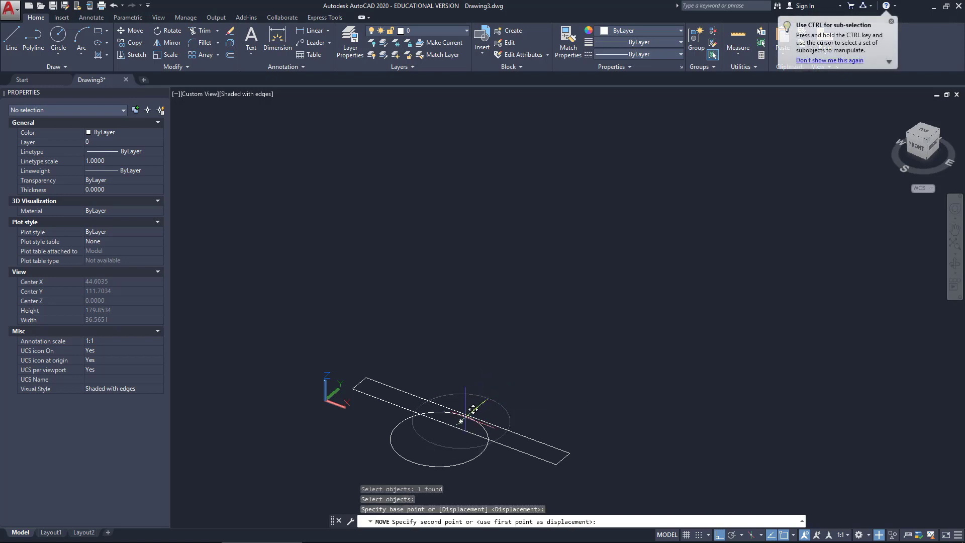
click(460, 420)
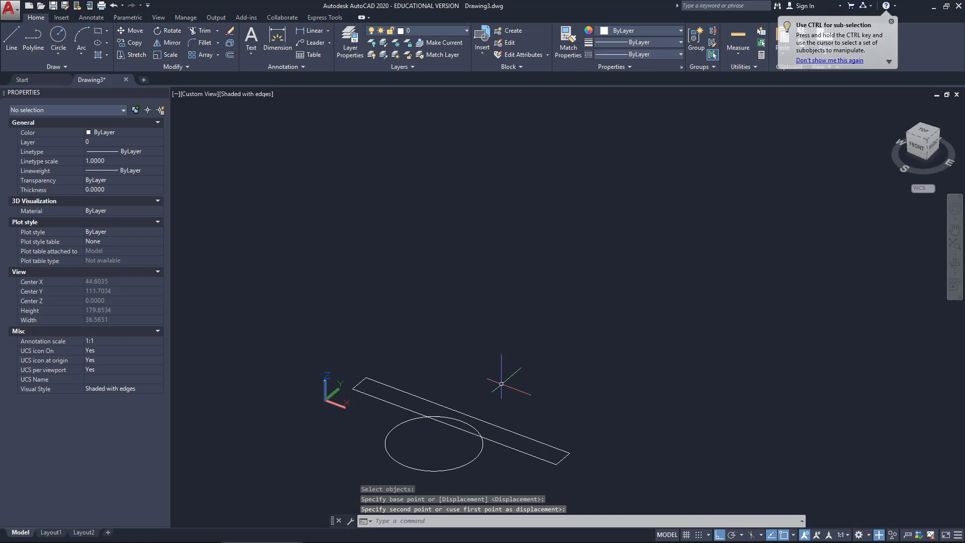
key(Escape)
key(Escape)
key(Escape)
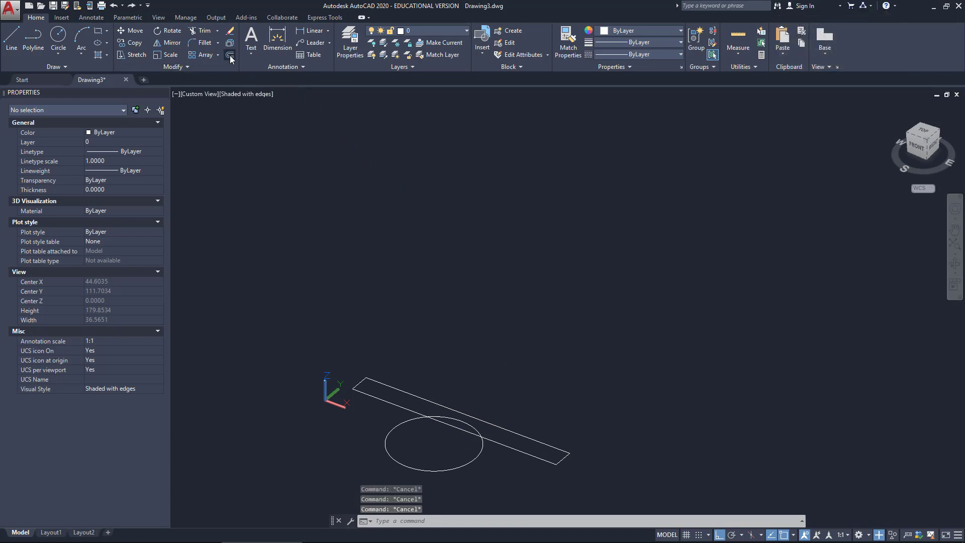
Offset the circle inward by 2 to form the tube's wall profile.
click(230, 56)
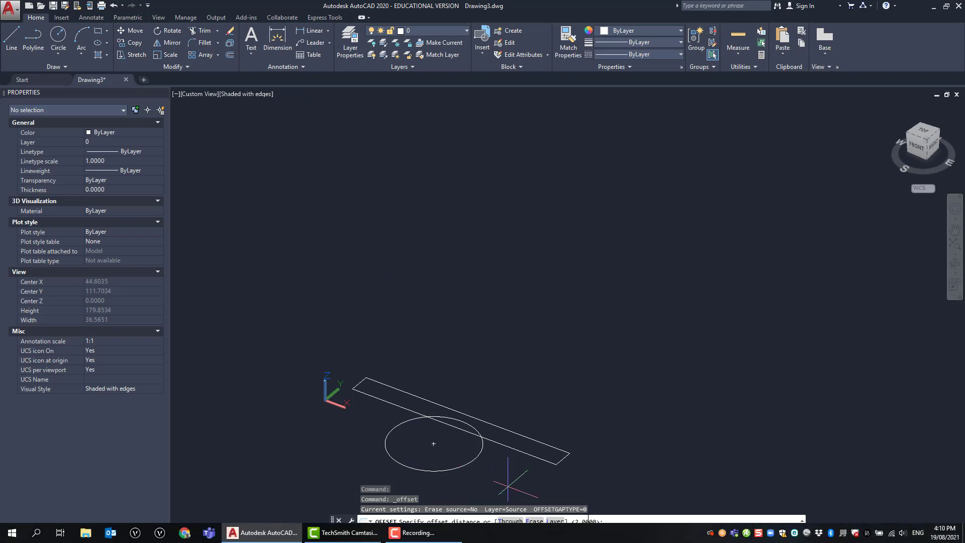
click(393, 429)
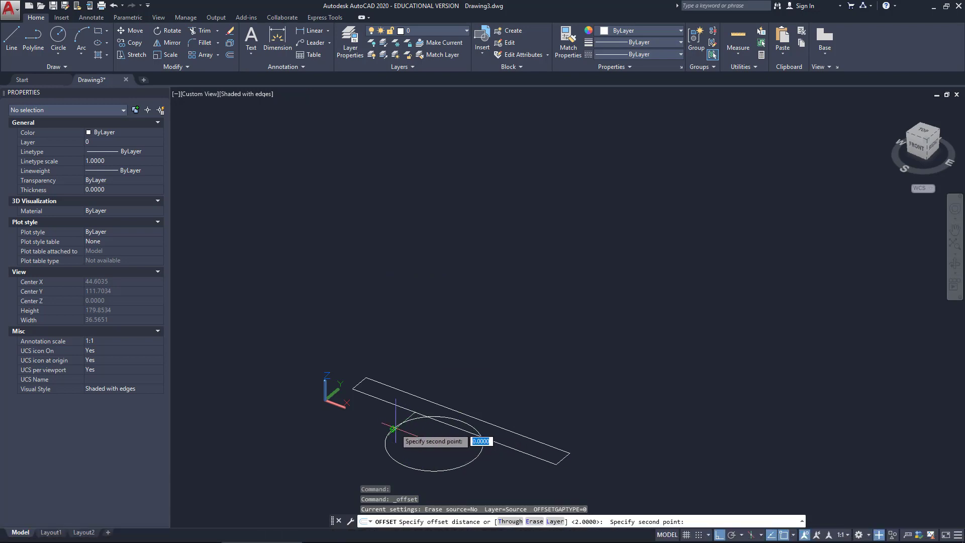
text(2)
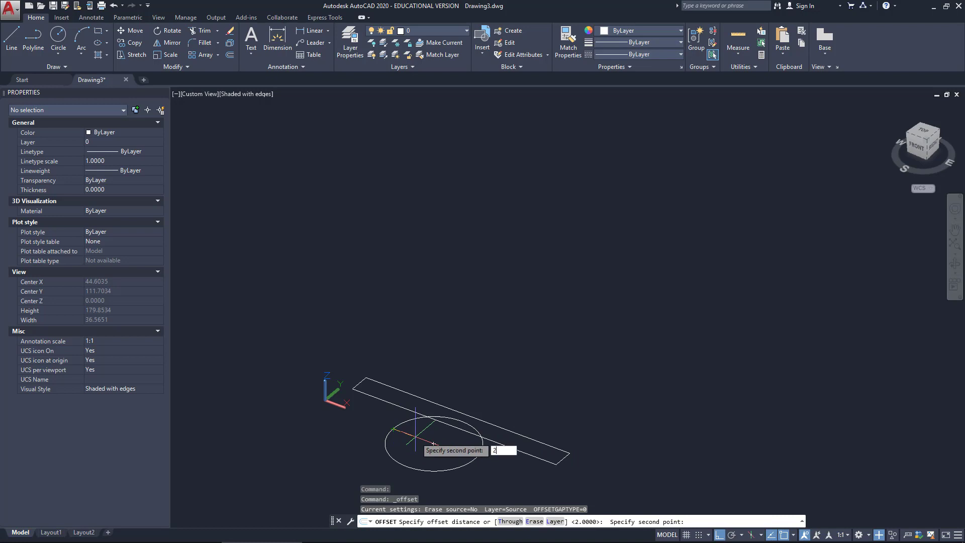
key(Return)
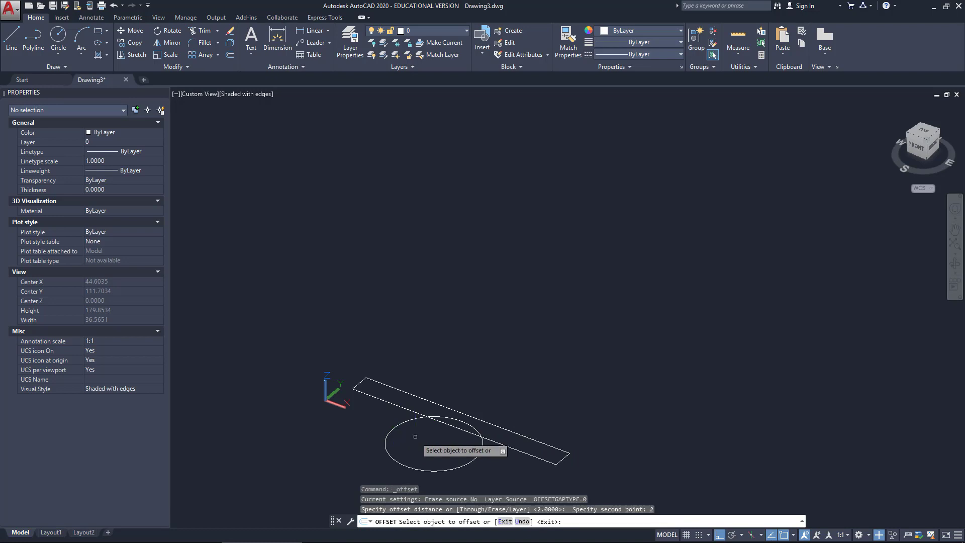
click(389, 430)
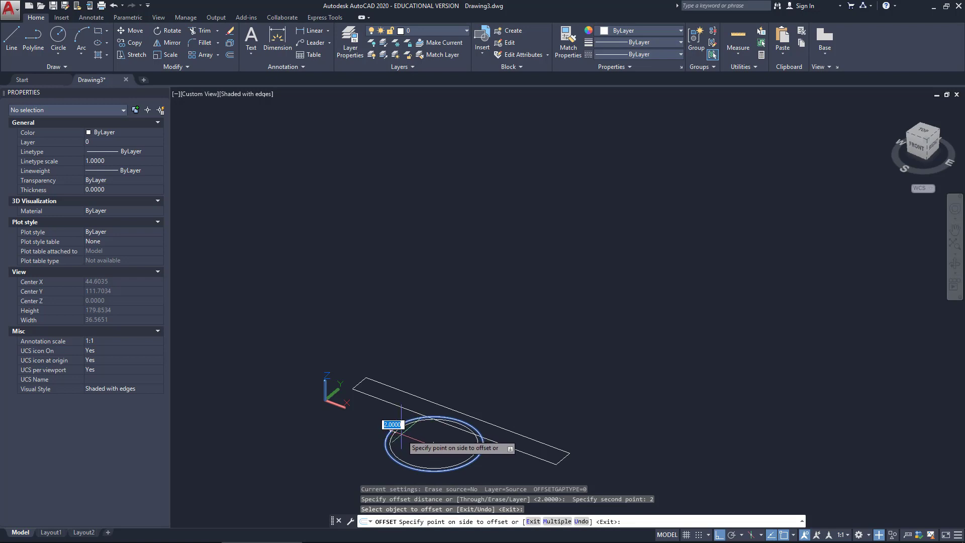
click(407, 431)
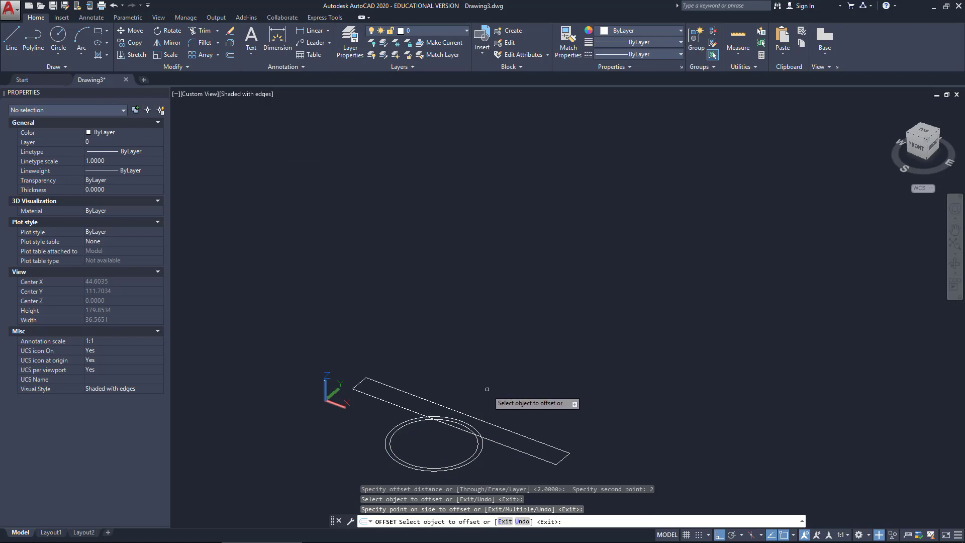
scroll(465, 419, up, 5)
middle_drag(465, 419, 479, 241)
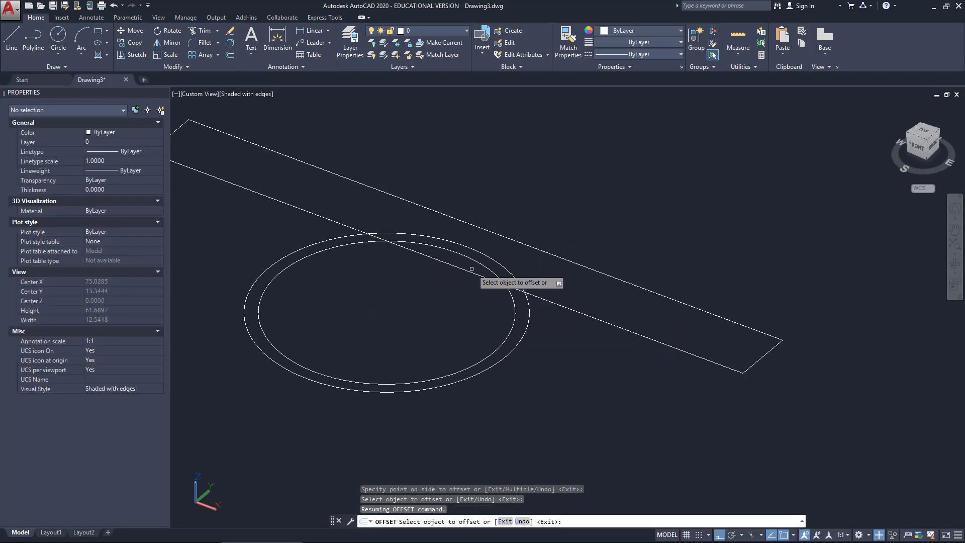
scroll(473, 264, down, 6)
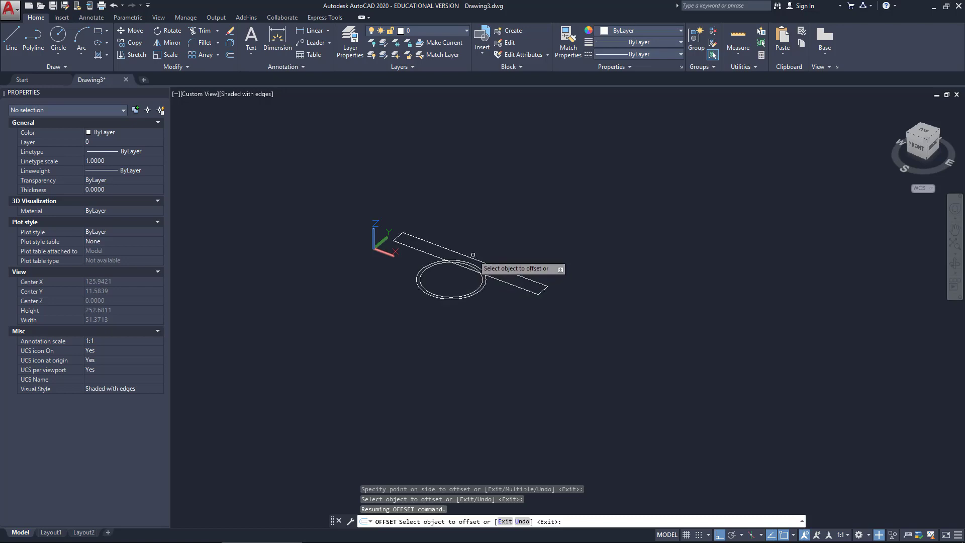
scroll(470, 263, up, 3)
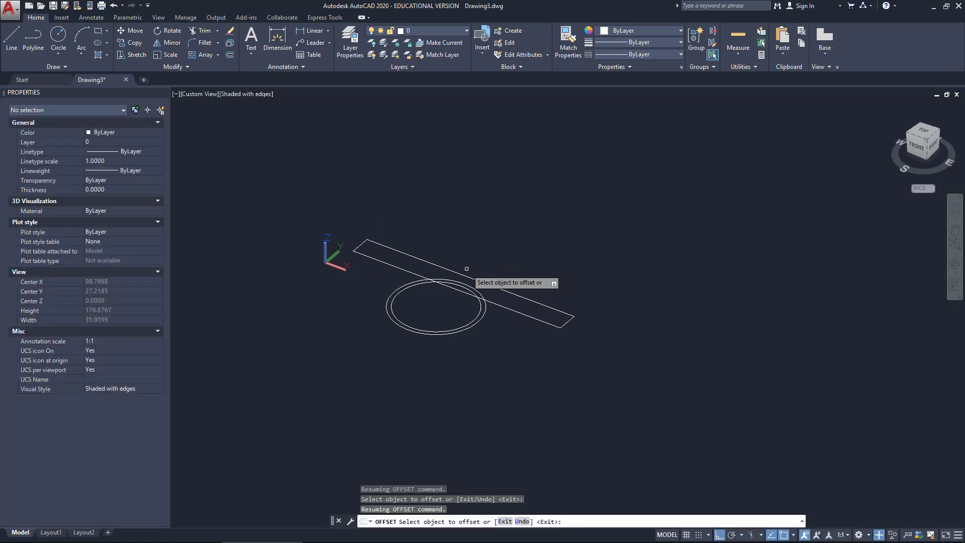
text(e)
key(Escape)
key(Escape)
key(Escape)
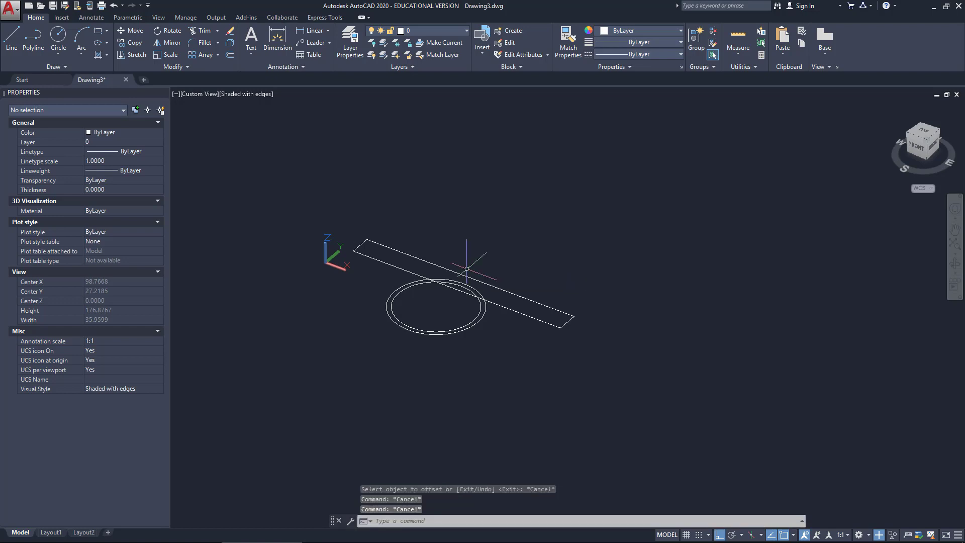
Extrude the rectangle and both circles together to a height of 150.
text(EX)
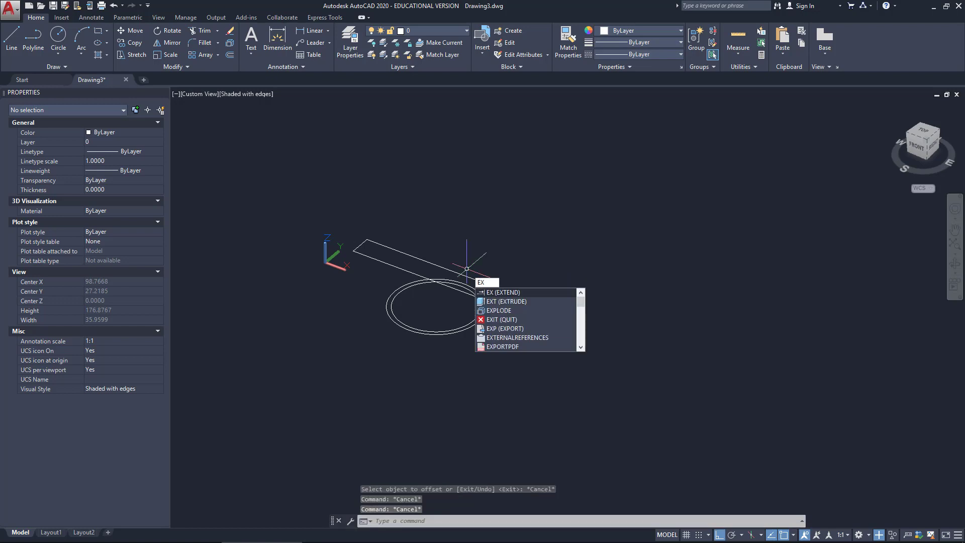
key(BackSpace)
text(T)
key(BackSpace)
key(BackSpace)
text(XTRUDE)
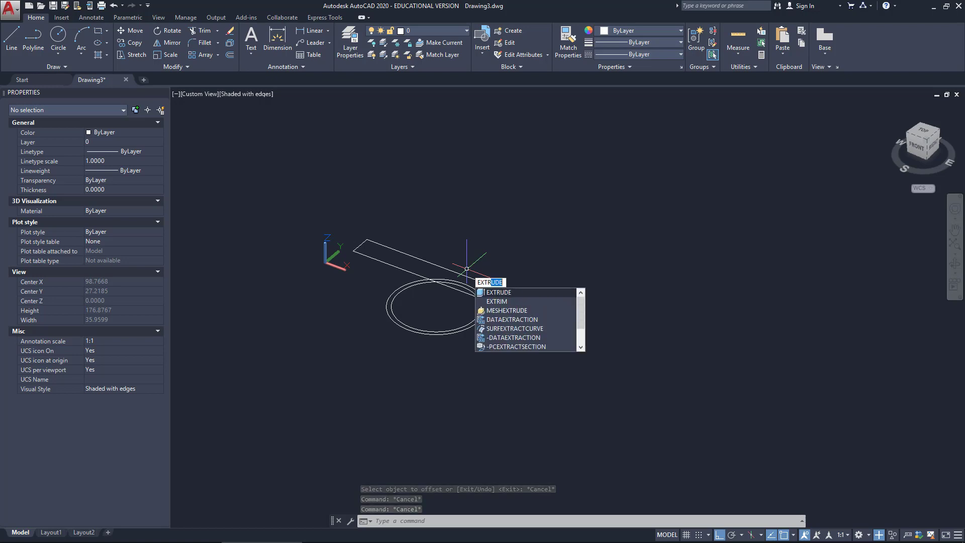
key(Return)
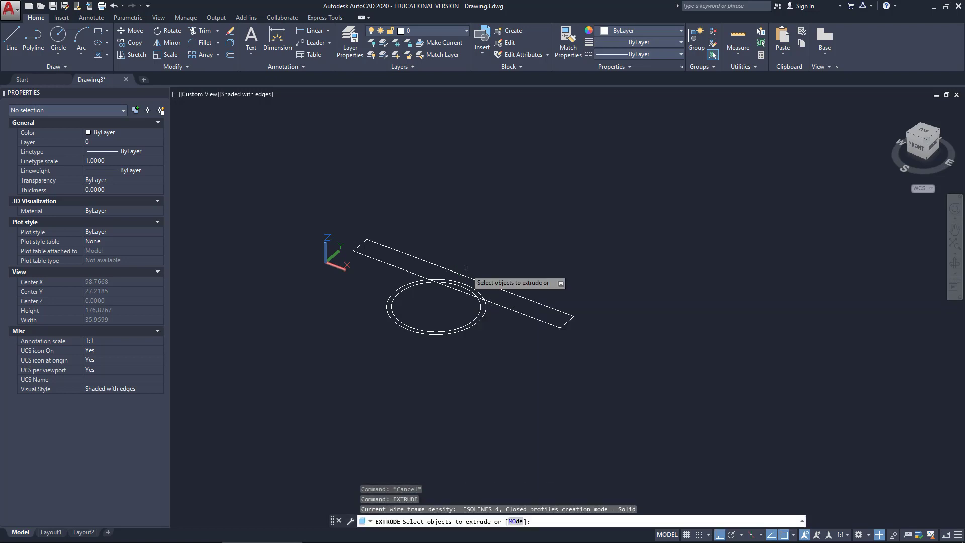
click(441, 259)
click(434, 261)
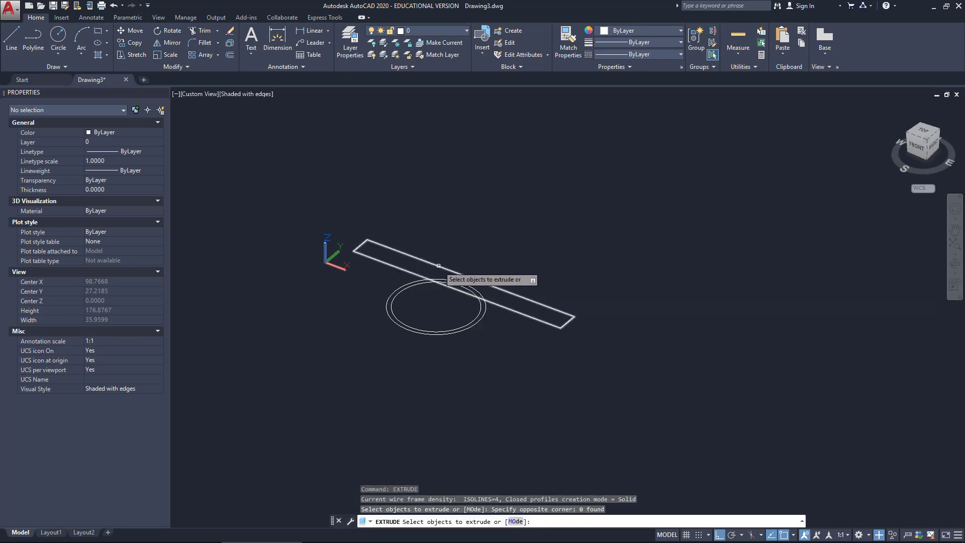
click(430, 262)
click(399, 287)
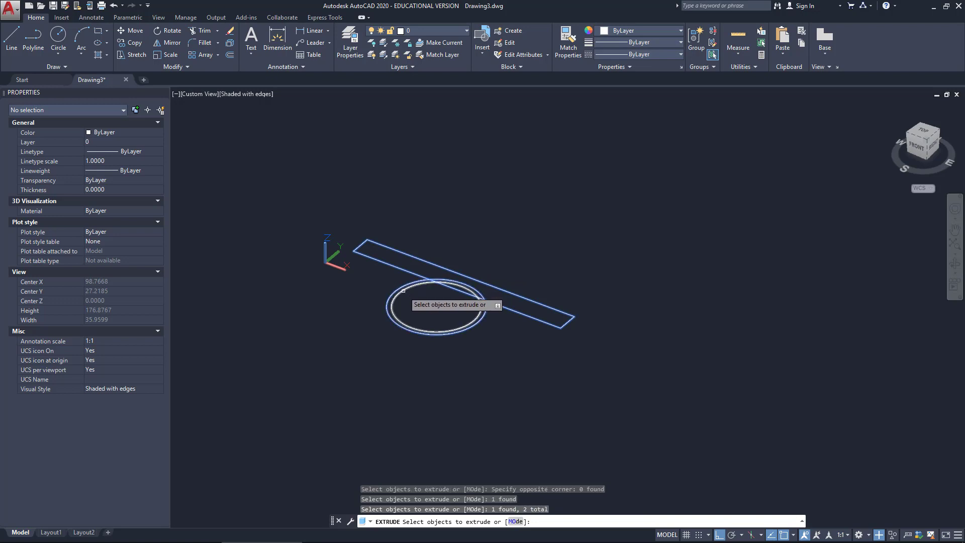
click(406, 288)
key(Return)
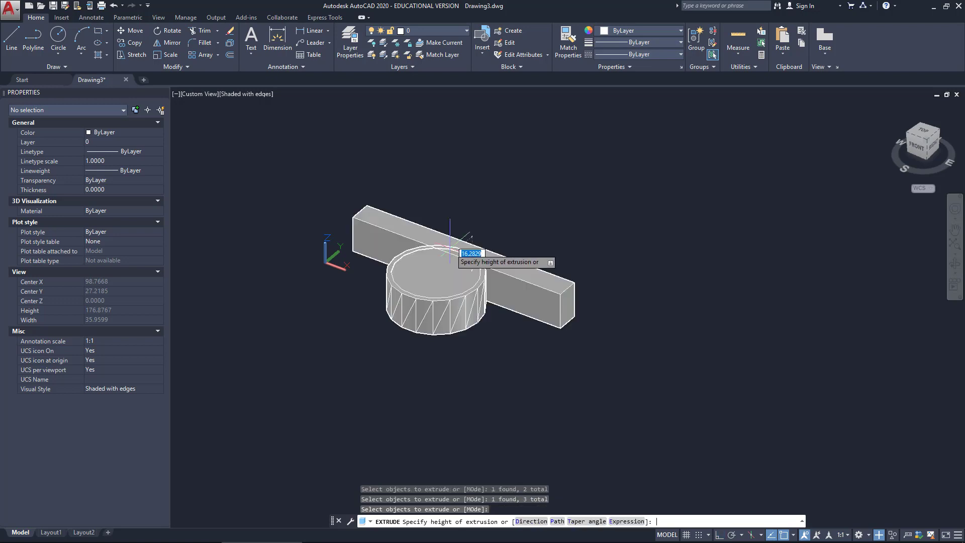
text(200)
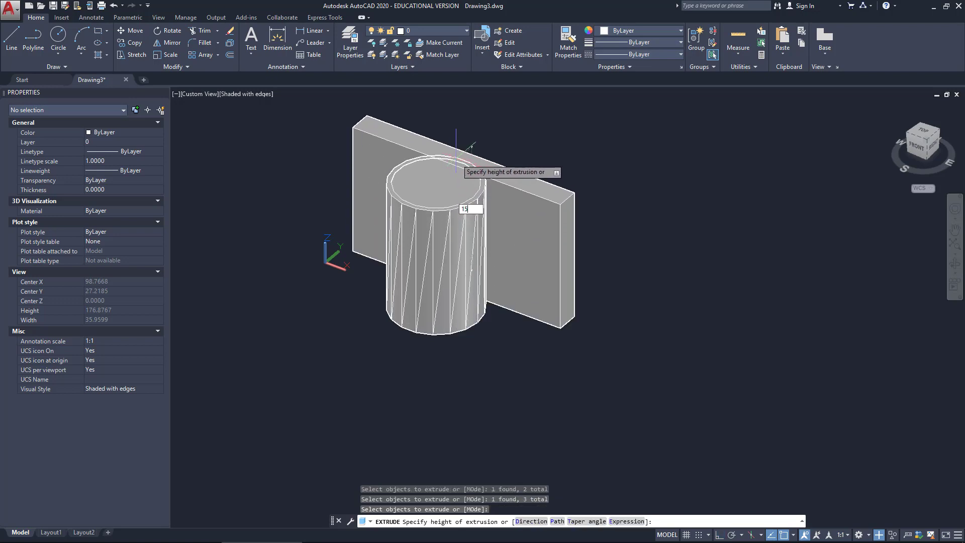
key(Return)
key(Return)
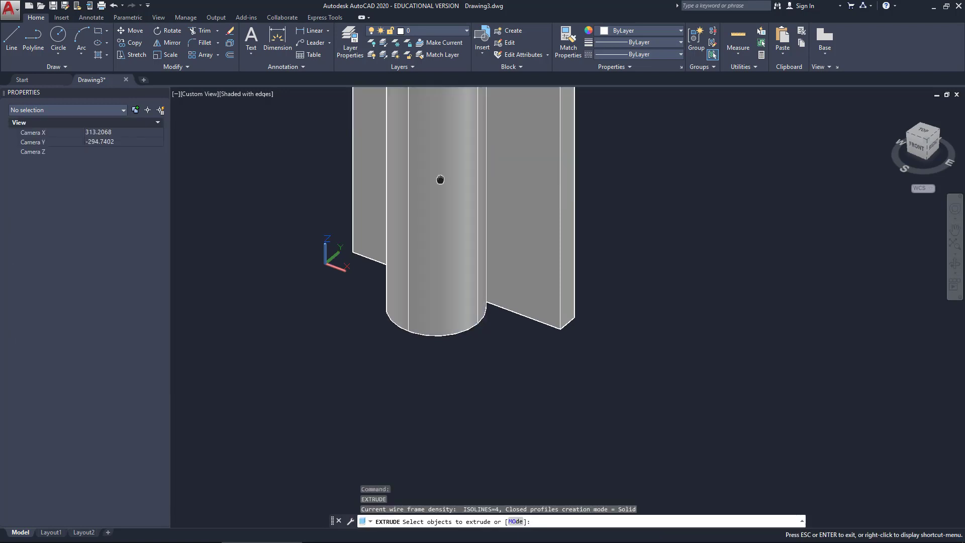
middle_drag(439, 181, 439, 298)
scroll(453, 166, down, 3)
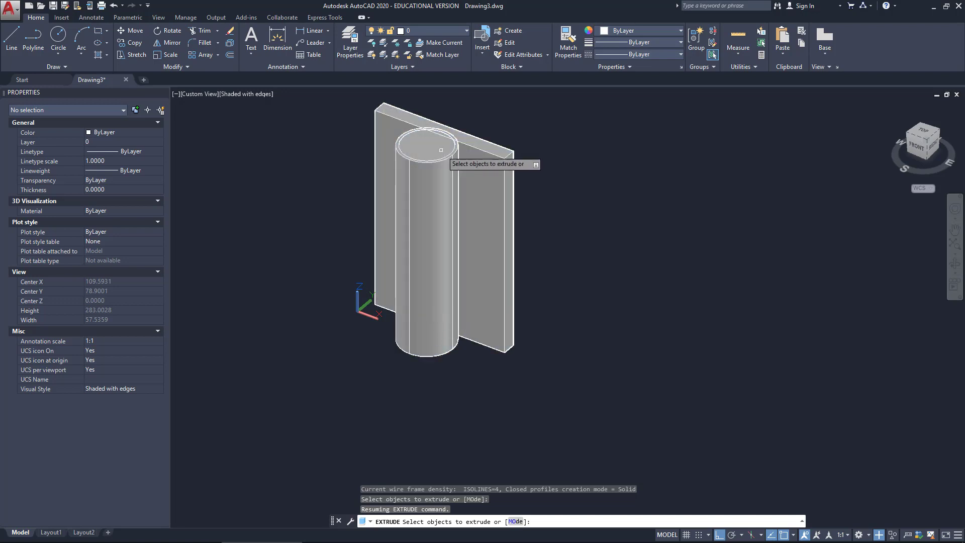
scroll(432, 150, up, 5)
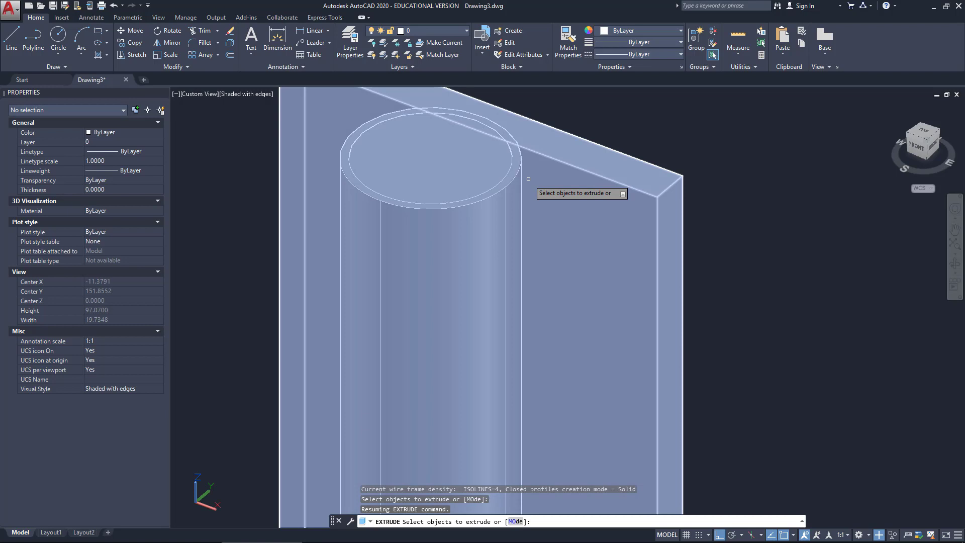
text(boo)
key(Escape)
key(Escape)
key(Escape)
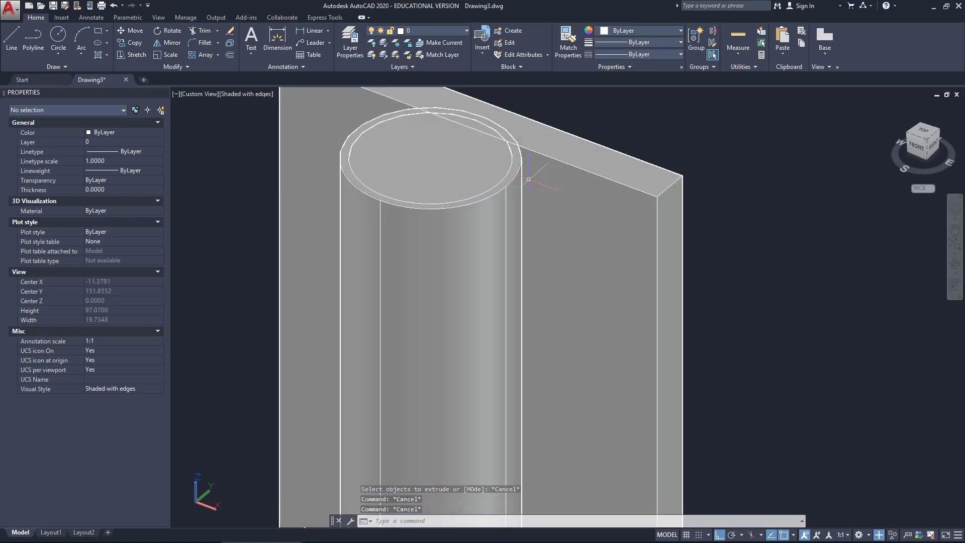
Union the outer cylinder with the rectangular plate into one solid.
text(bo)
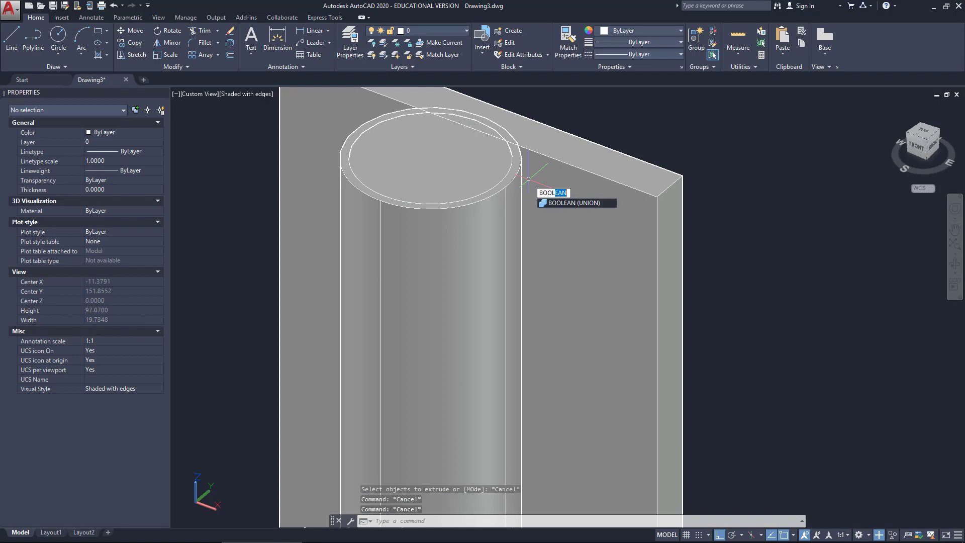
click(559, 200)
click(516, 188)
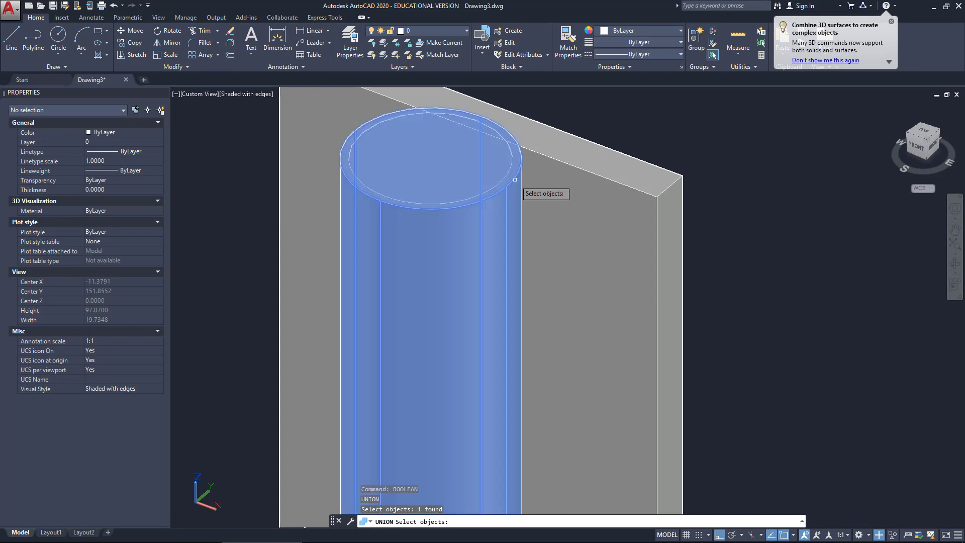
click(568, 166)
key(Return)
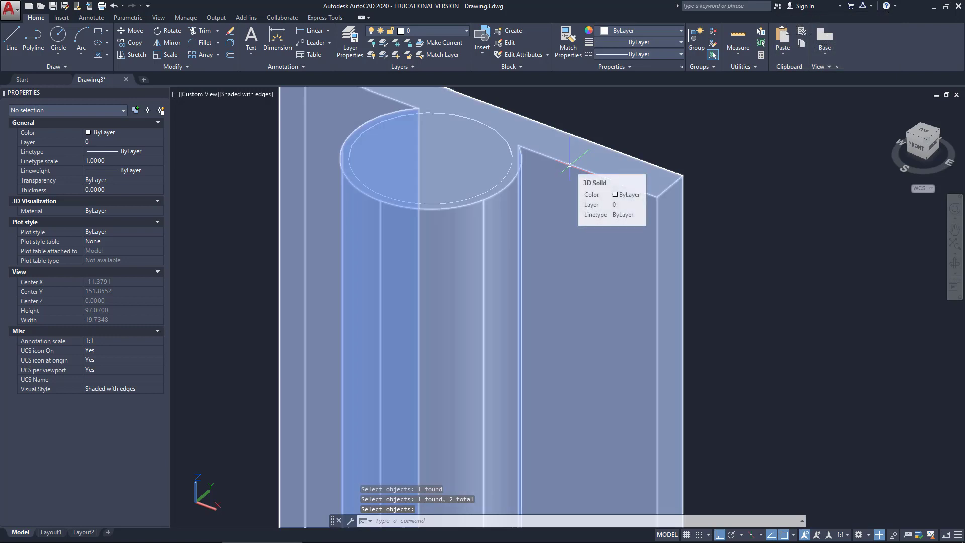
Subtract the inner cylinder from the combined solid to hollow out the tube.
text(s)
key(Return)
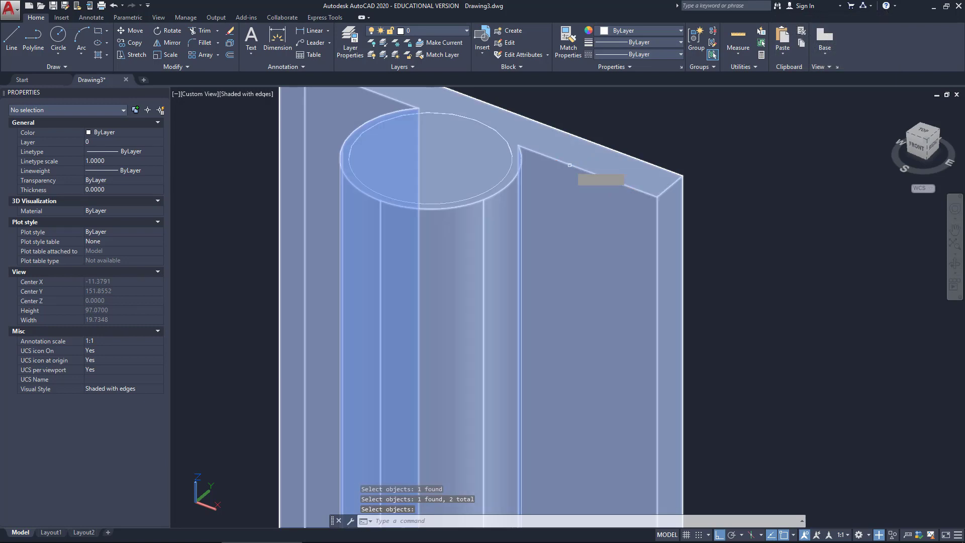
click(544, 137)
key(Return)
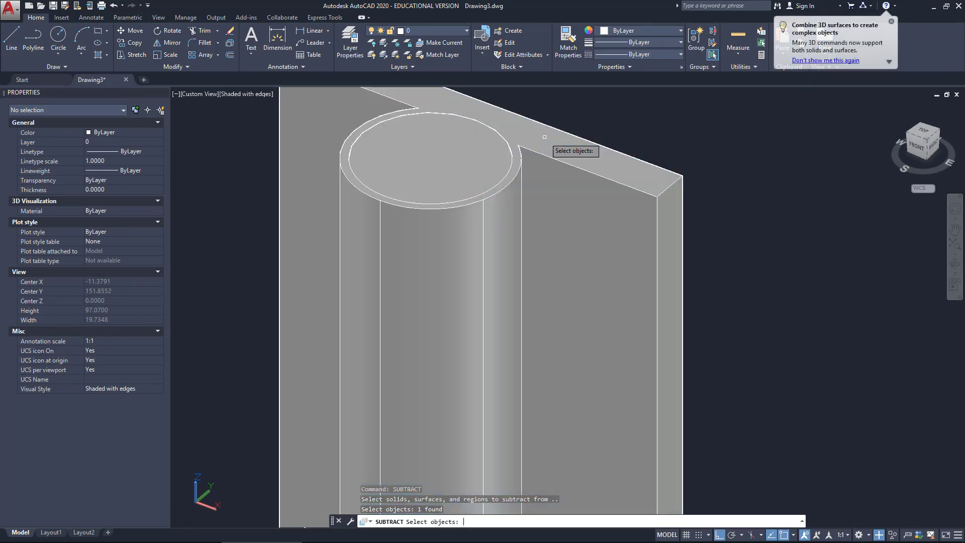
click(497, 129)
key(Return)
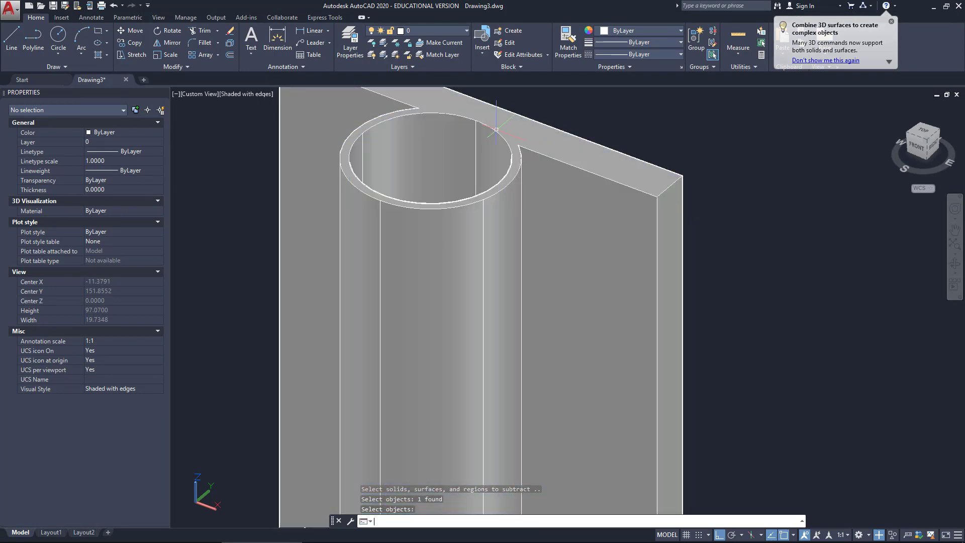
Fillet the plate's four outer corner edges with a radius of 12 using FILLETEDGE.
scroll(480, 209, down, 5)
shift+middle_drag(476, 212, 474, 169)
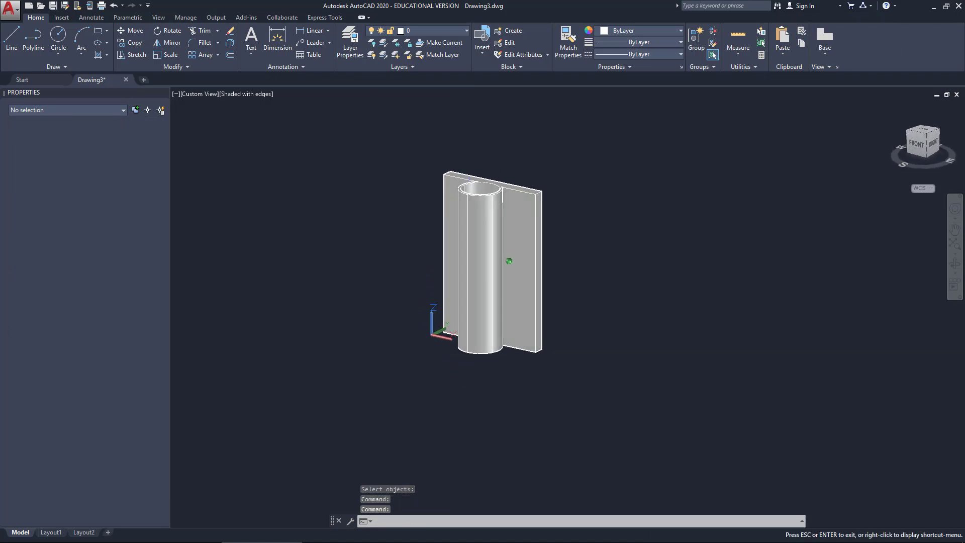
shift+middle_drag(508, 258, 483, 211)
scroll(475, 196, up, 5)
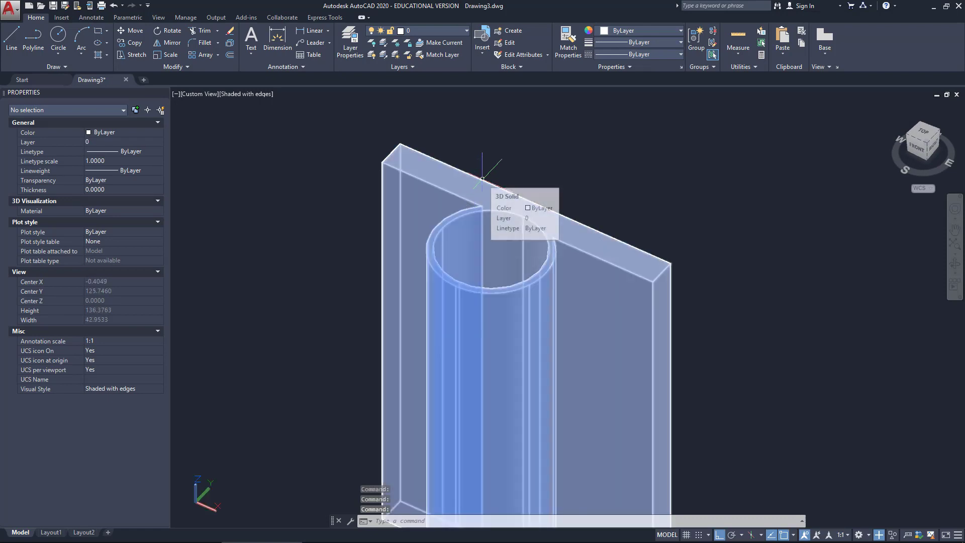
text(FILLET)
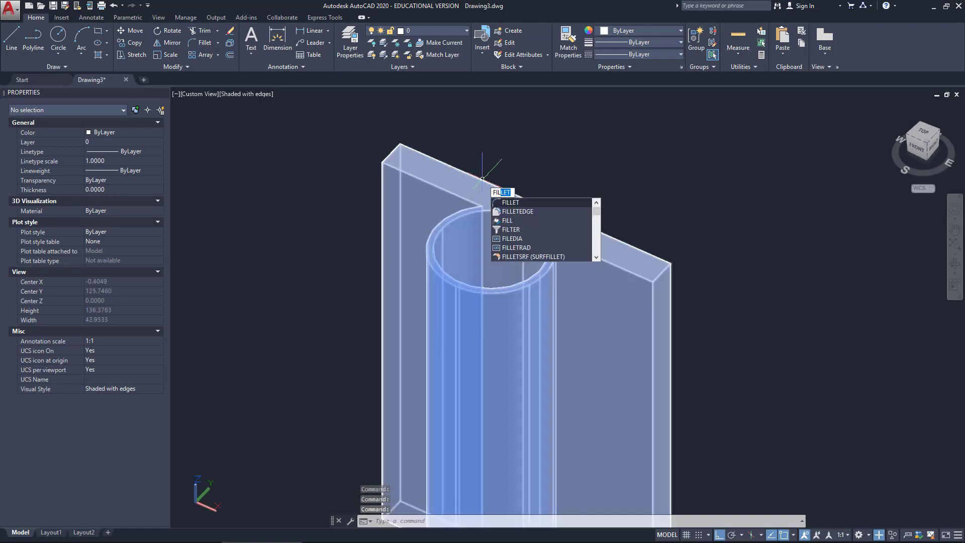
click(513, 211)
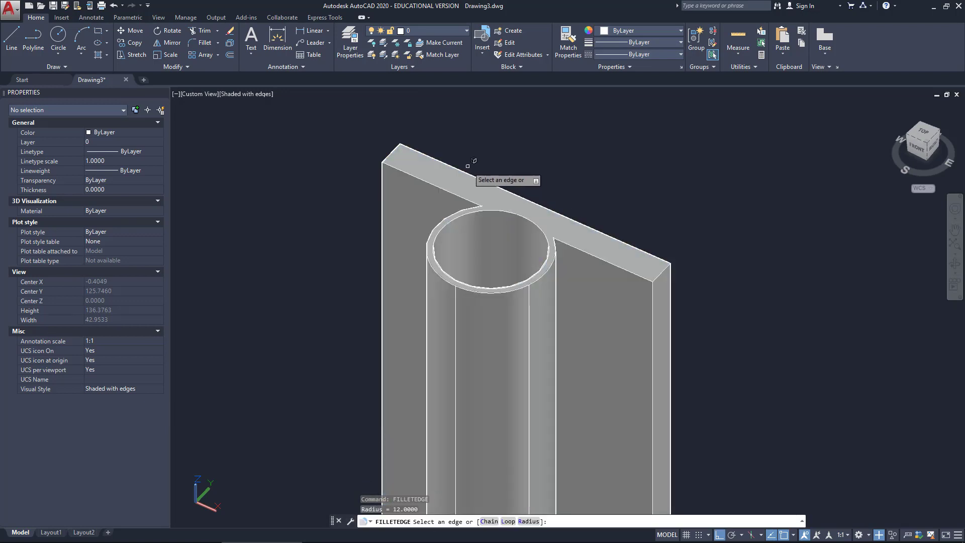
click(528, 521)
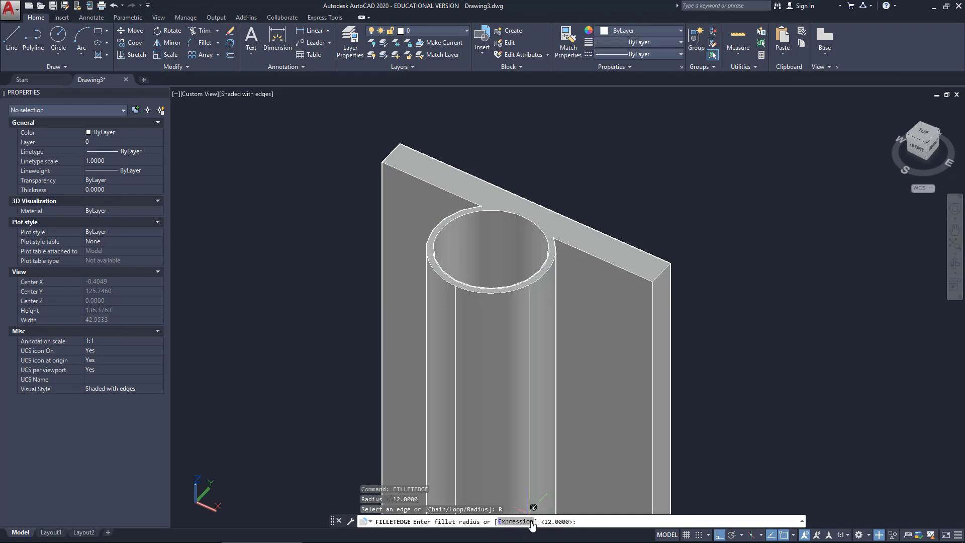
key(Return)
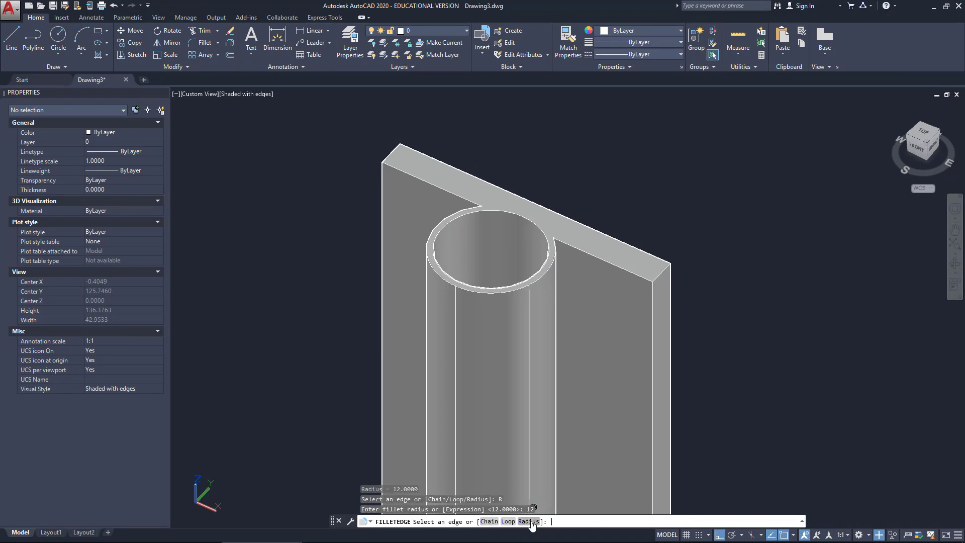
click(395, 149)
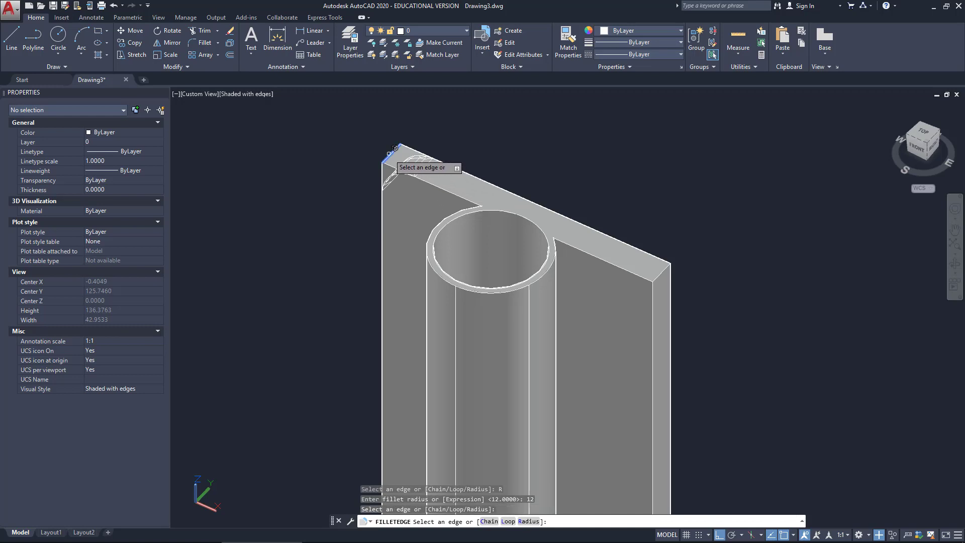
click(664, 270)
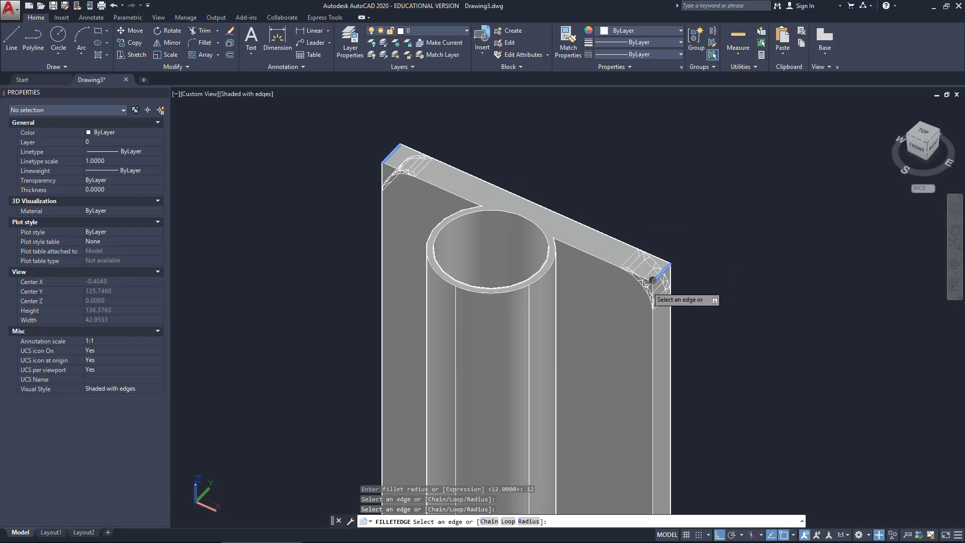
middle_drag(690, 257, 642, 94)
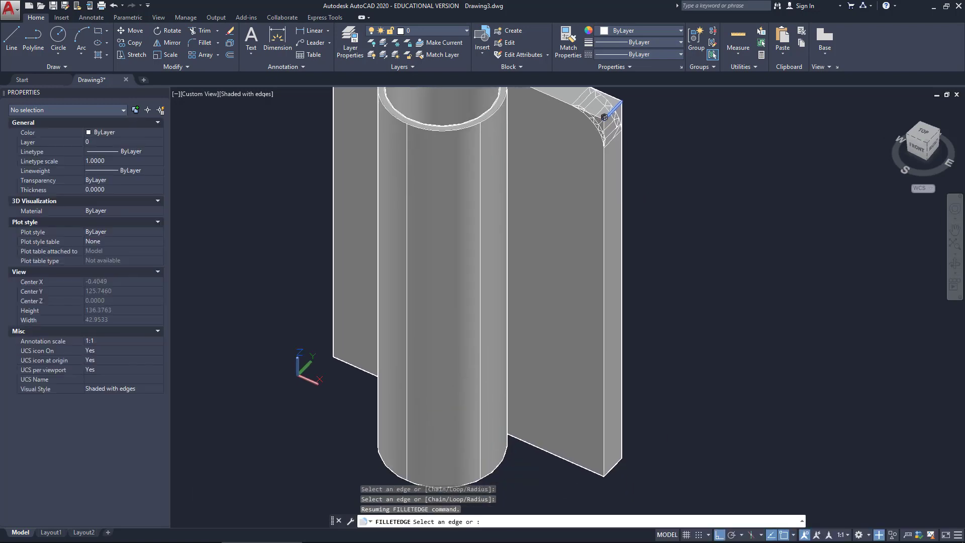
click(613, 465)
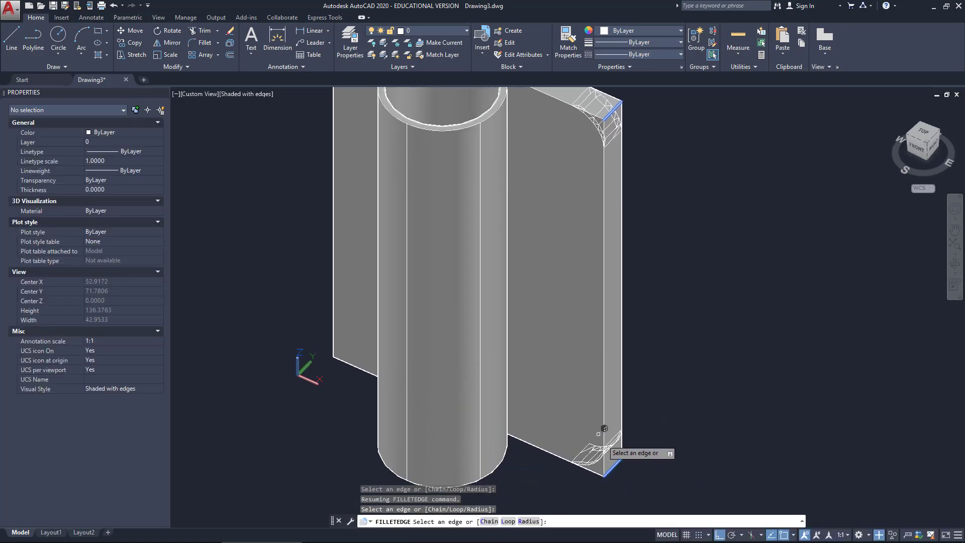
click(346, 342)
key(Return)
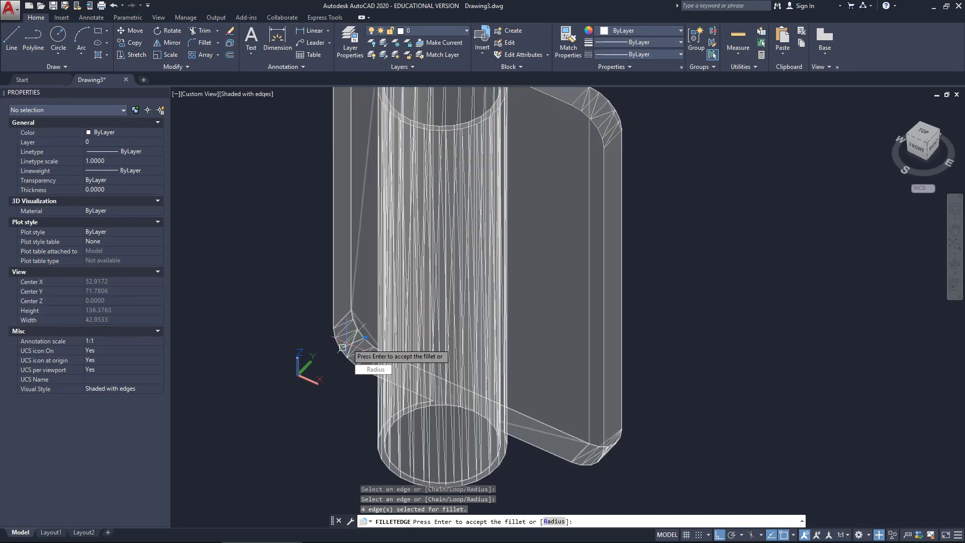
shift+middle_drag(409, 333, 577, 314)
scroll(677, 324, down, 5)
scroll(677, 324, up, 1)
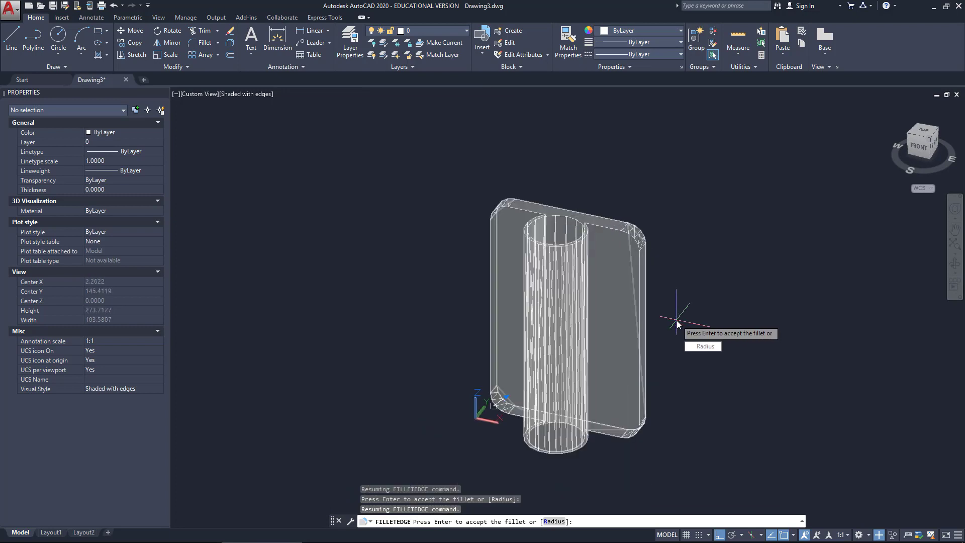
key(Return)
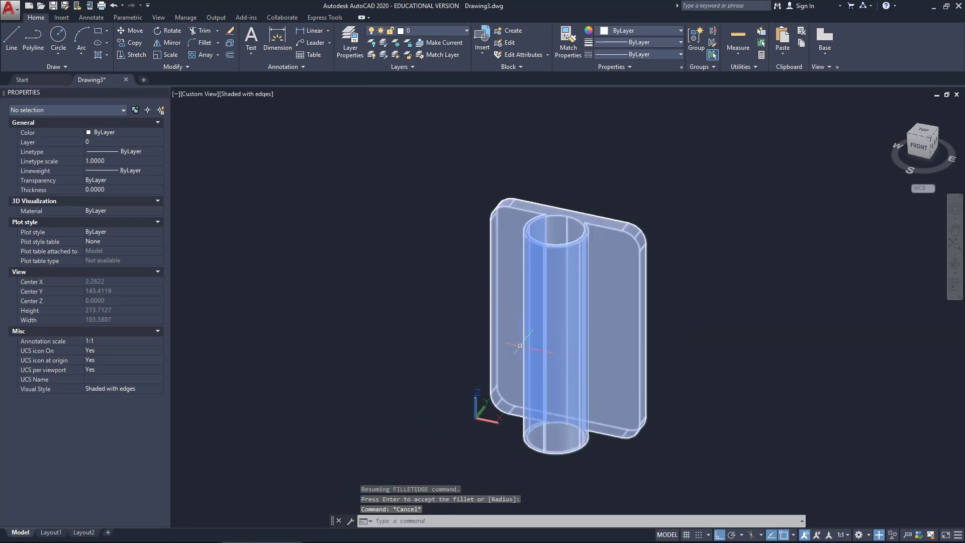
key(Escape)
Try to erase the highlighted edge lines on the front face of the filleted plate.
click(693, 361)
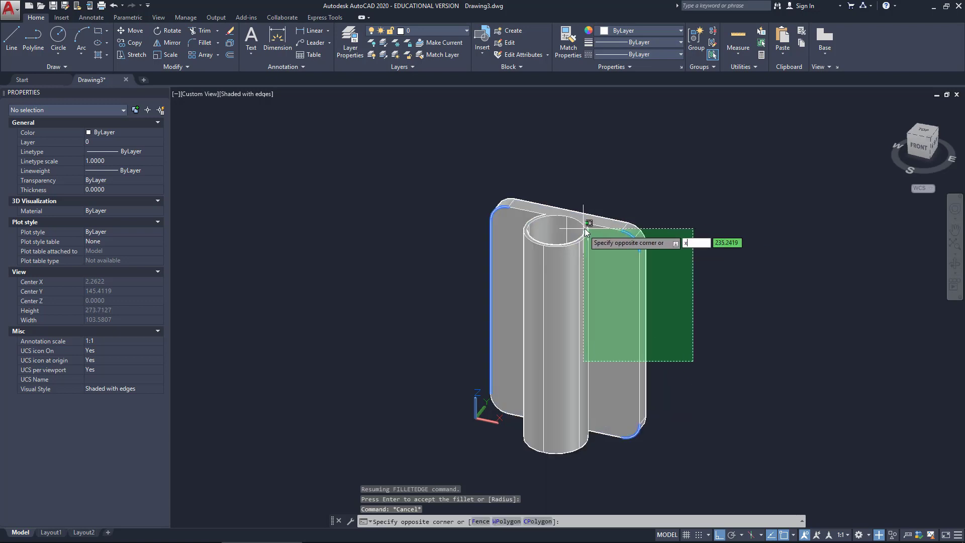
key(Escape)
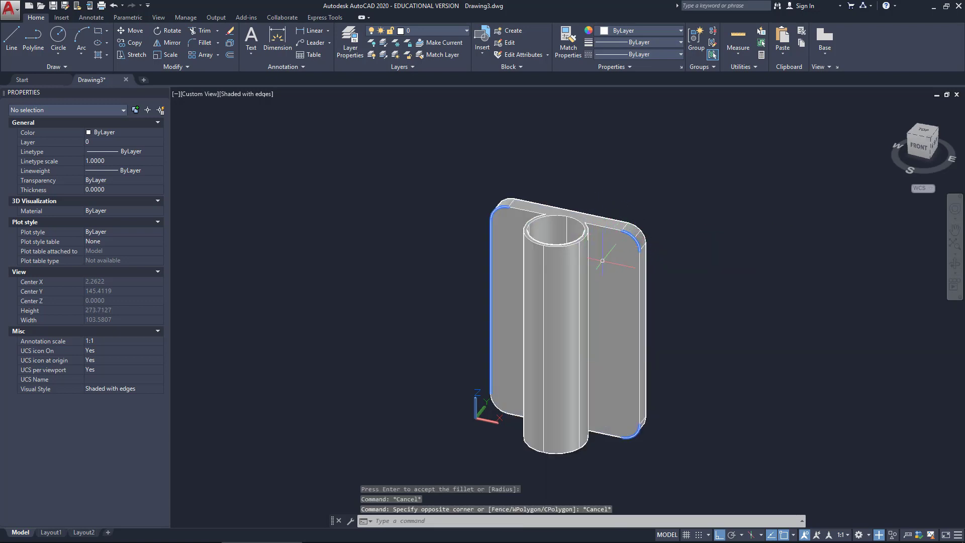
click(618, 240)
key(Delete)
scroll(618, 239, up, 5)
scroll(674, 151, down, 3)
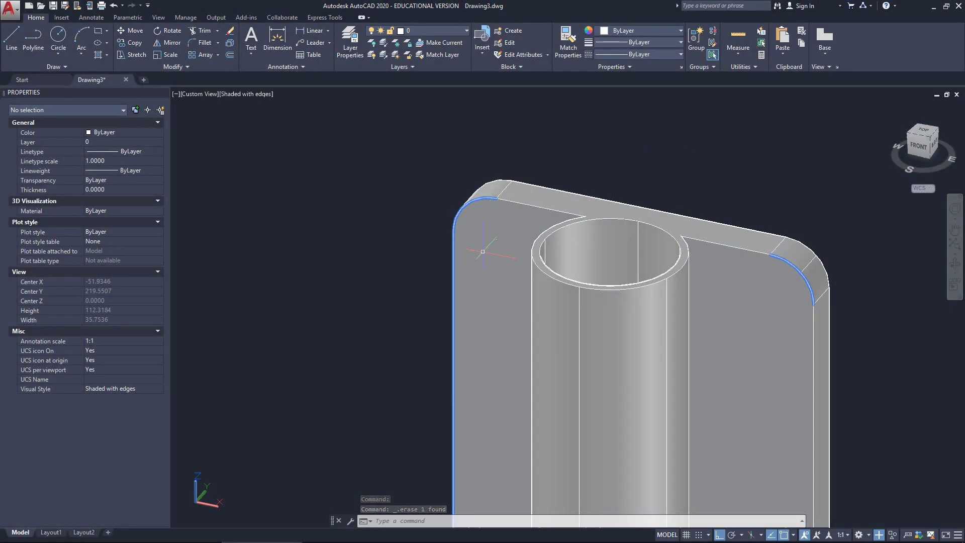
click(59, 37)
scroll(445, 221, up, 2)
scroll(466, 235, up, 1)
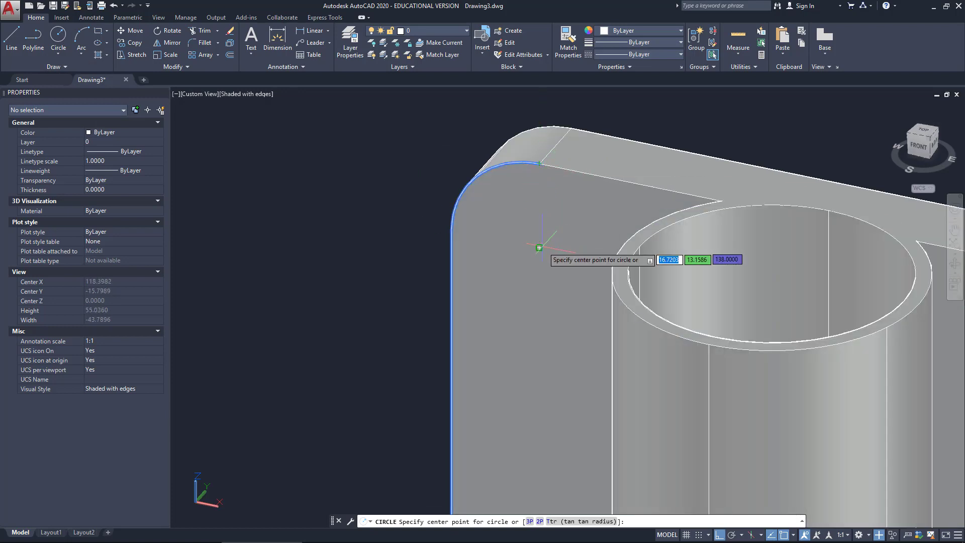
click(539, 247)
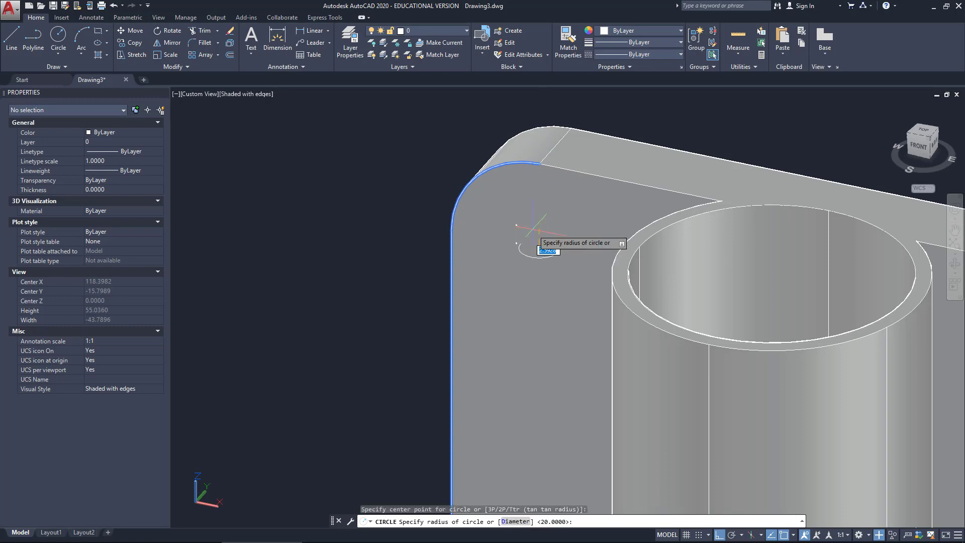
key(Escape)
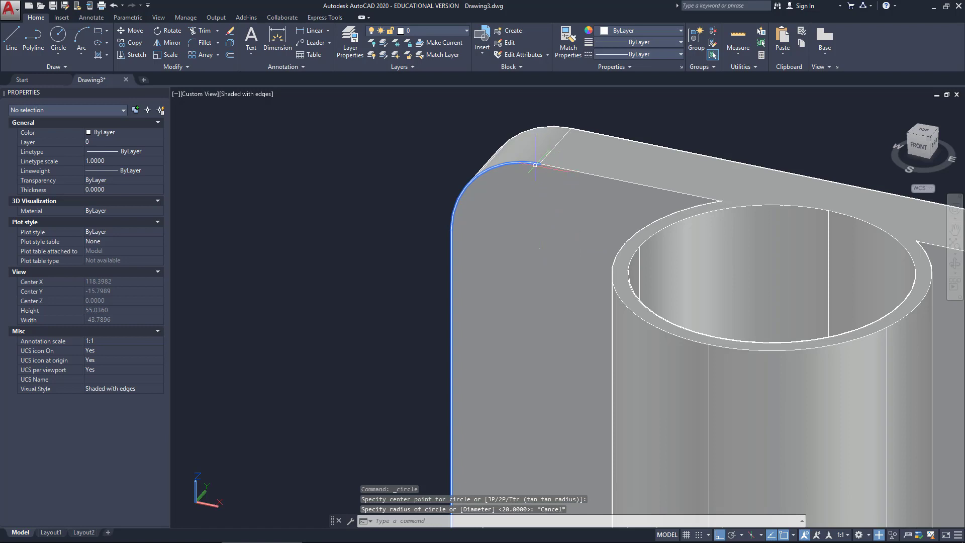
Draw a vertical guide line from the centre of the front face's upper-left corner fillet to the fillet's end on the top edge.
click(11, 38)
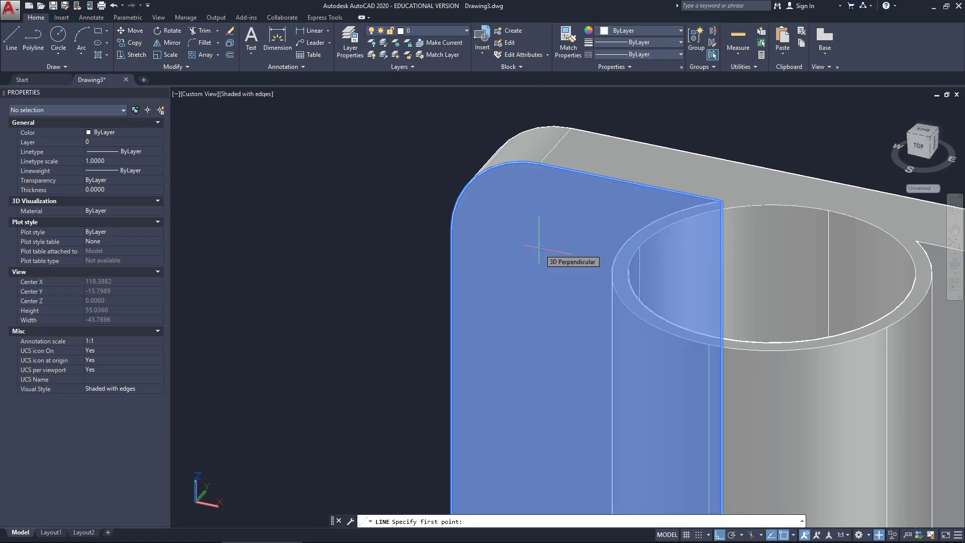
click(538, 247)
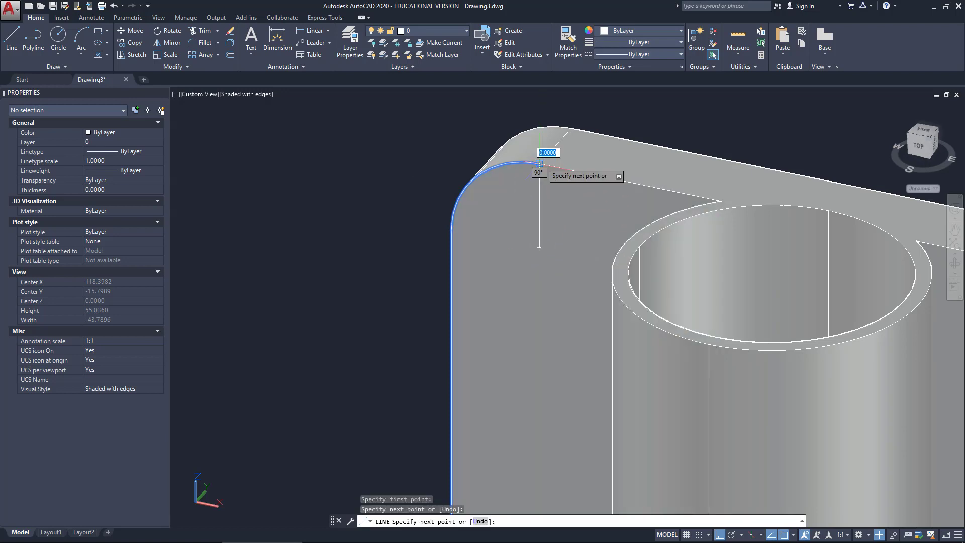
key(Escape)
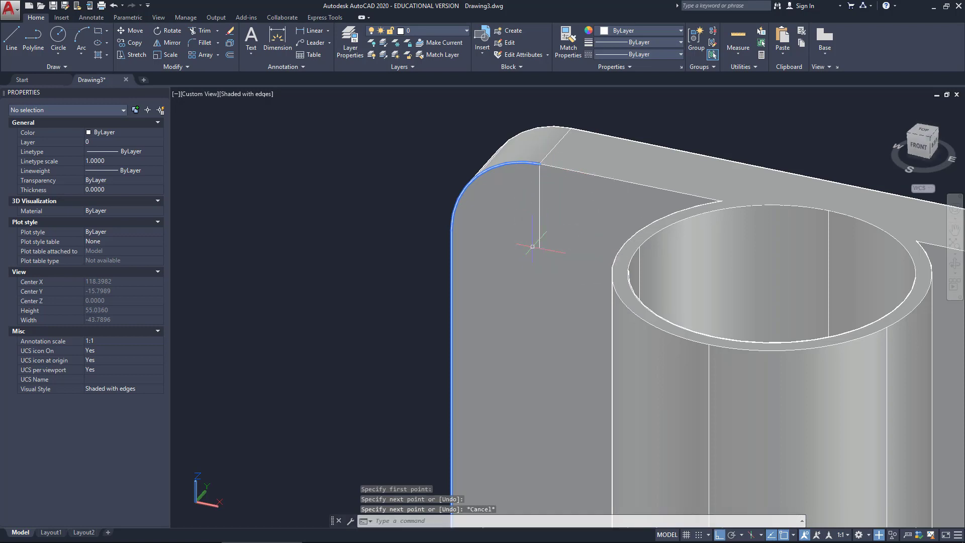
Draw a circle of radius 6 on the plate's front face, centred on the guide line's lower end.
click(58, 35)
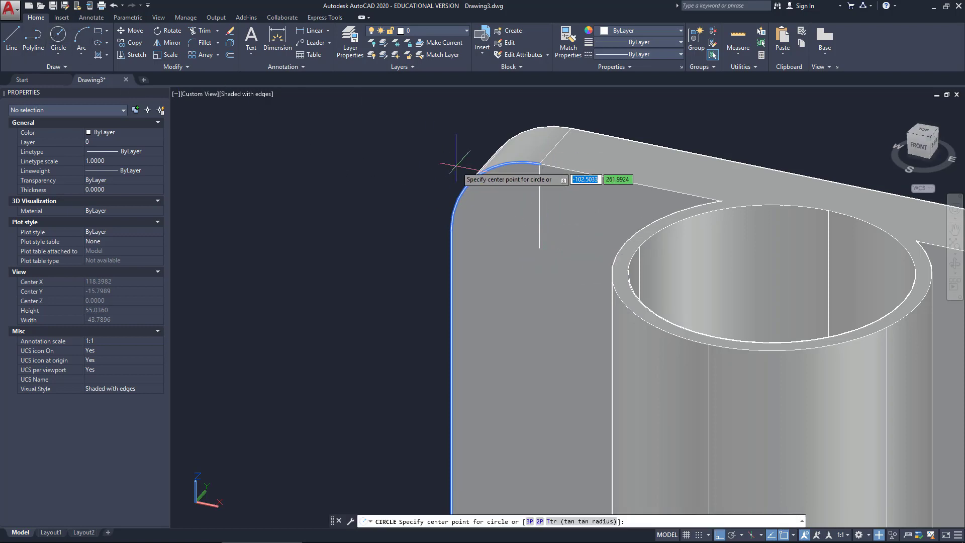
click(538, 247)
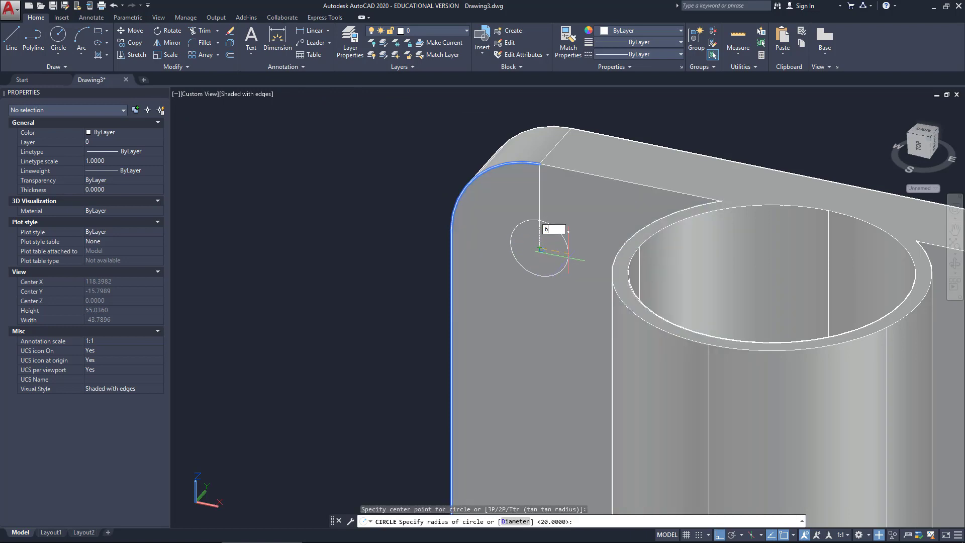
text(6)
key(Return)
key(Return)
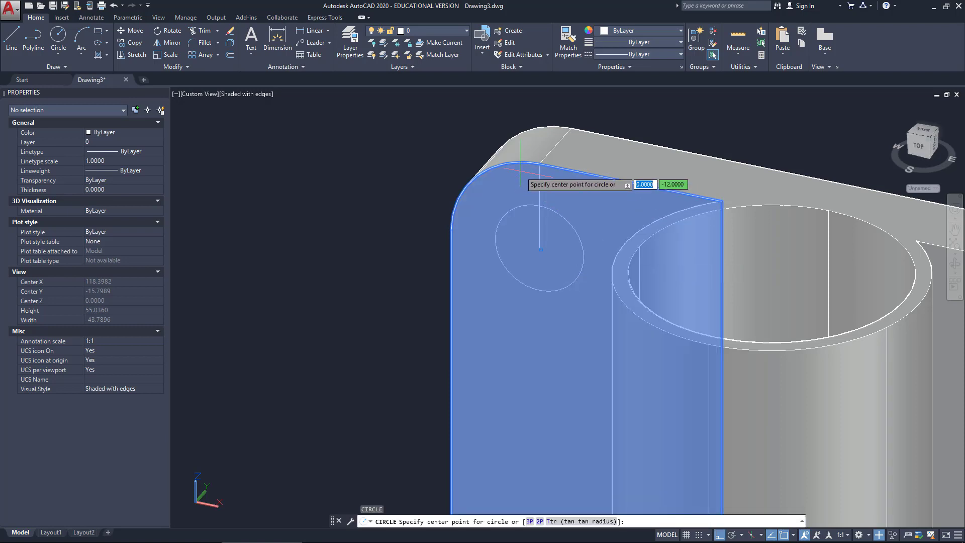
text(ext)
key(Escape)
key(Escape)
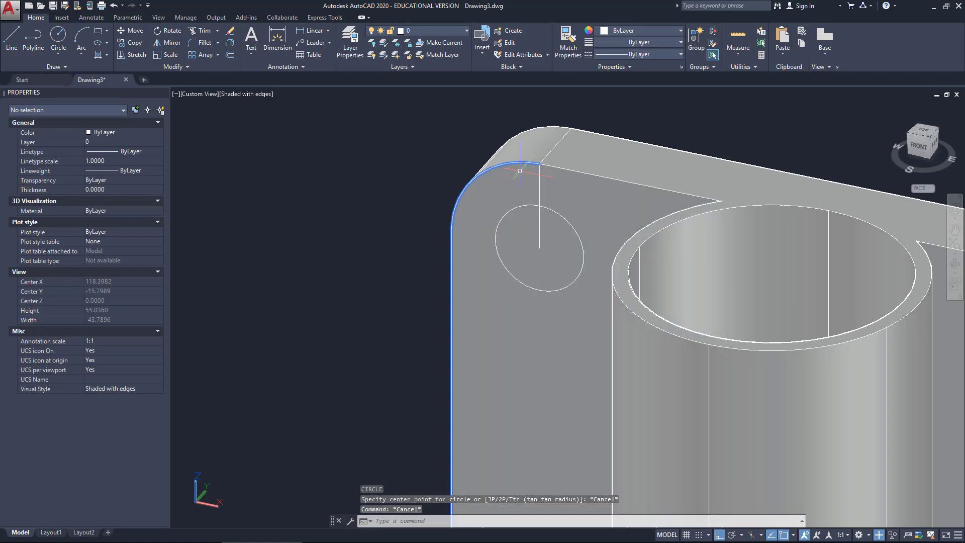
text(ex)
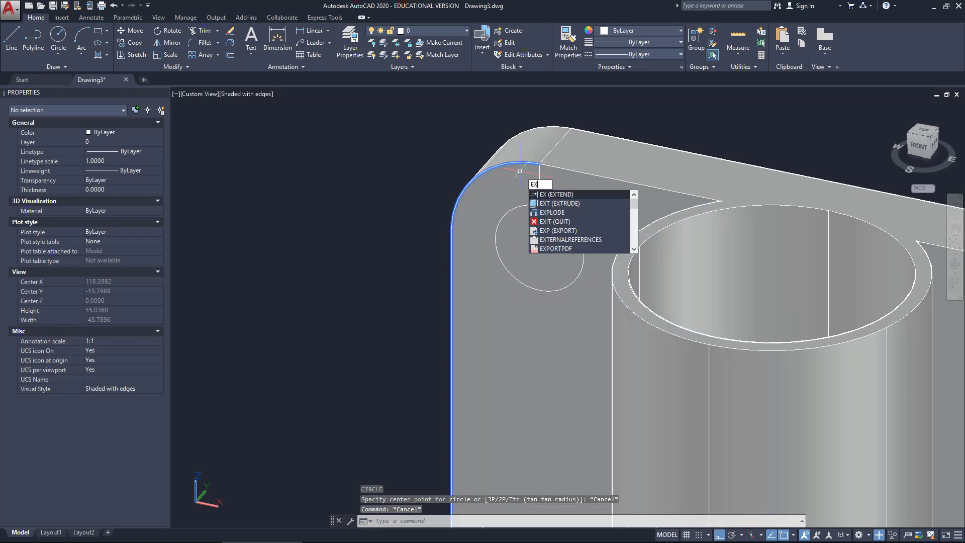
key(Return)
key(Escape)
key(Escape)
key(Escape)
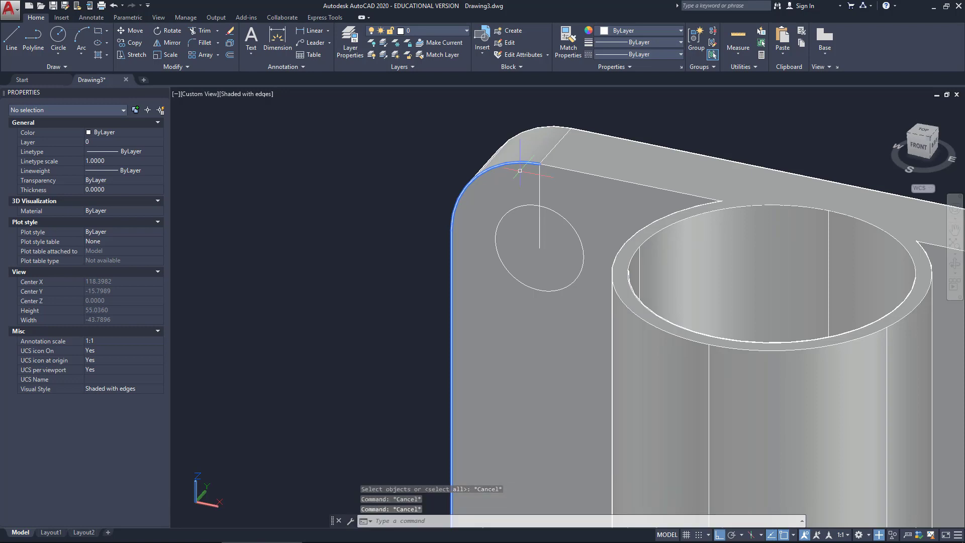
Extrude the corner circle backwards through the plate so that the cylinder protrudes past the back face.
text(ext)
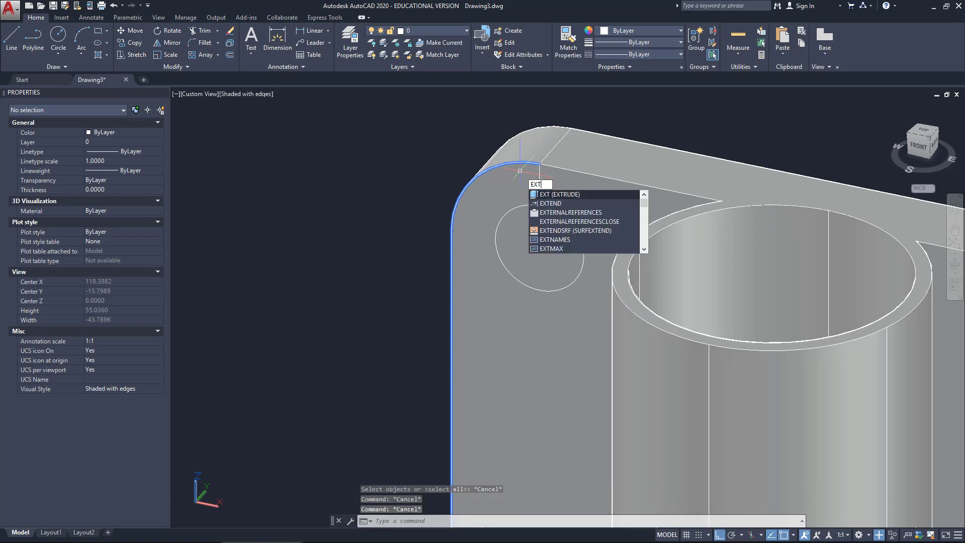
key(Return)
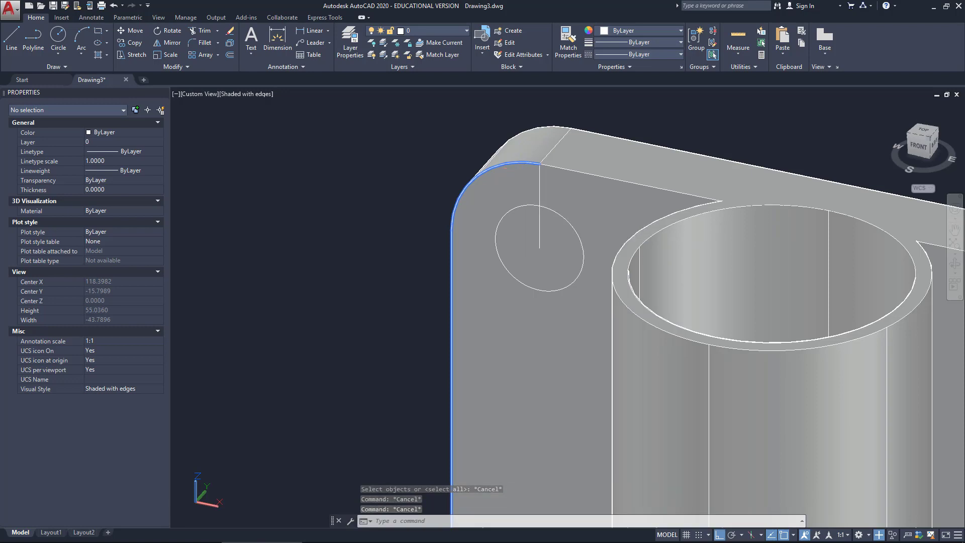
click(571, 227)
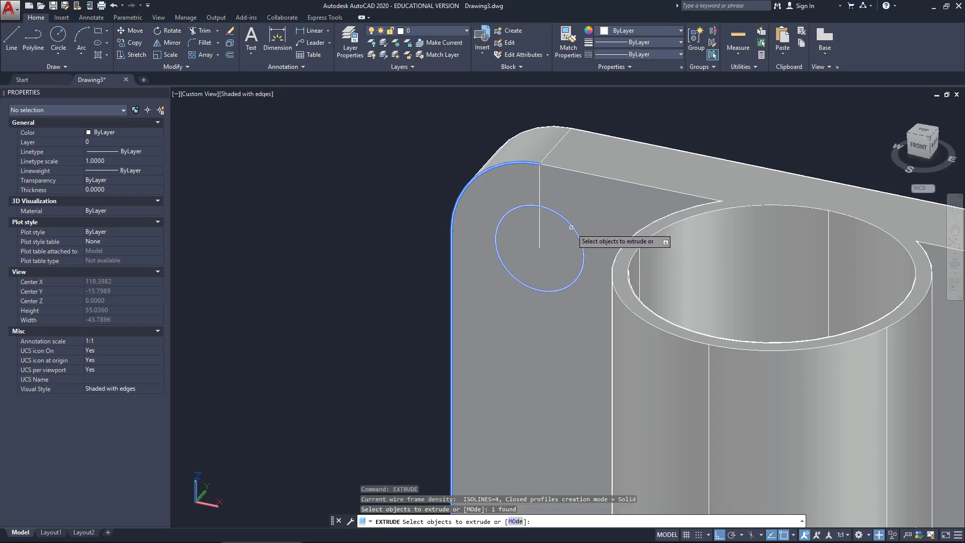
key(Return)
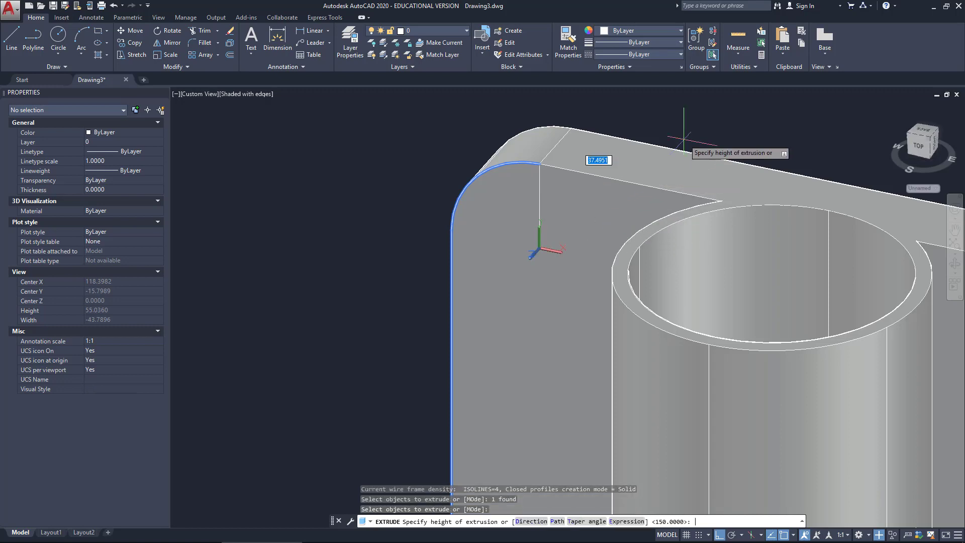
shift+middle_drag(668, 141, 568, 211)
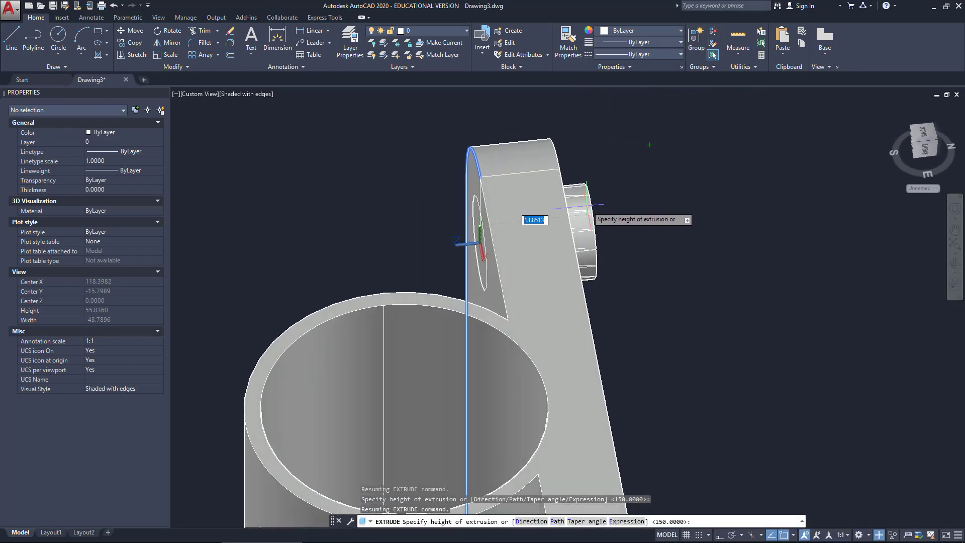
key(Escape)
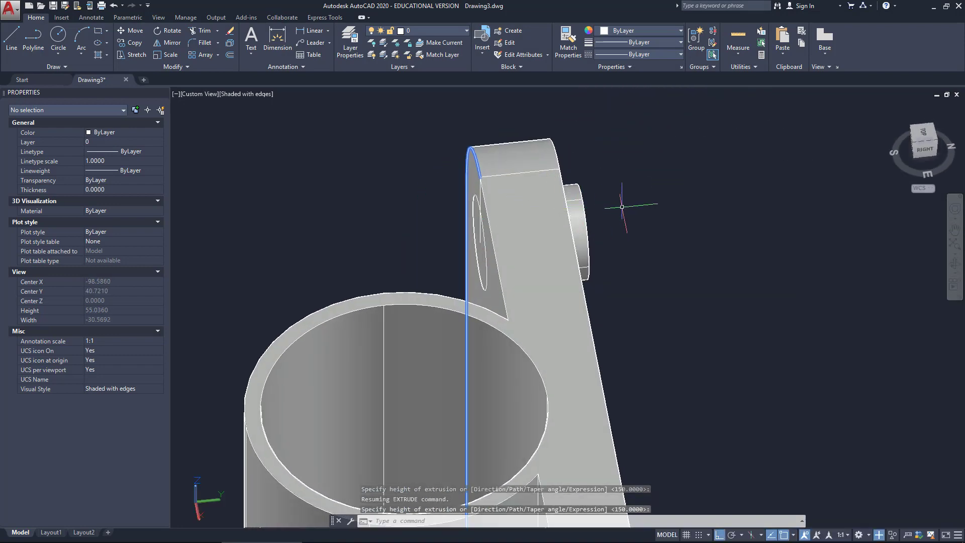
In the back view, mirror the corner cylinder about the plate's vertical centreline, keeping the source object.
scroll(621, 207, down, 8)
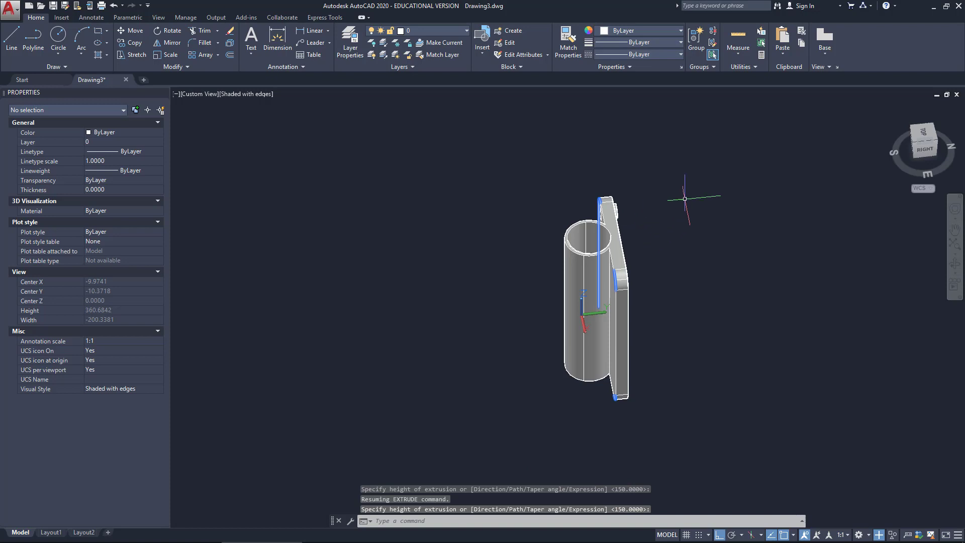
shift+middle_drag(714, 219, 556, 153)
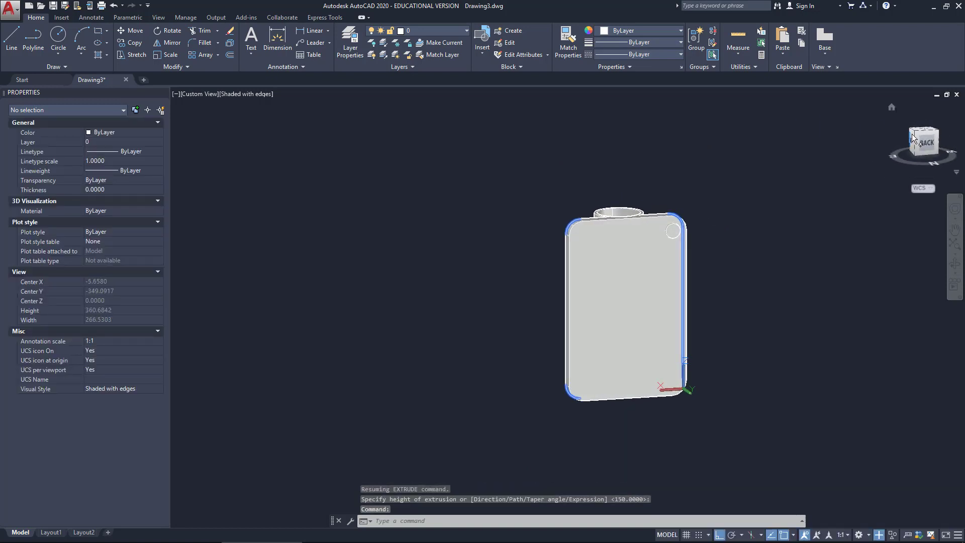
click(925, 143)
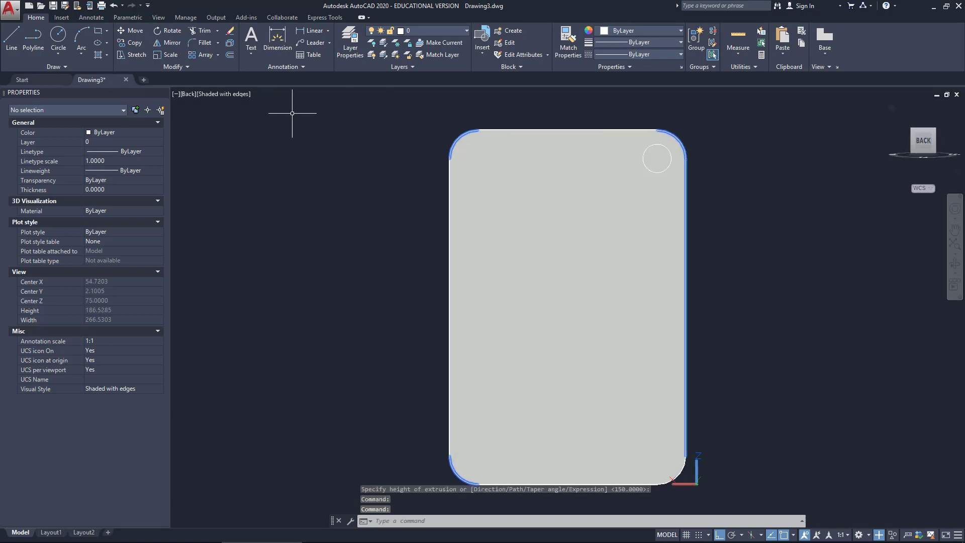
click(165, 44)
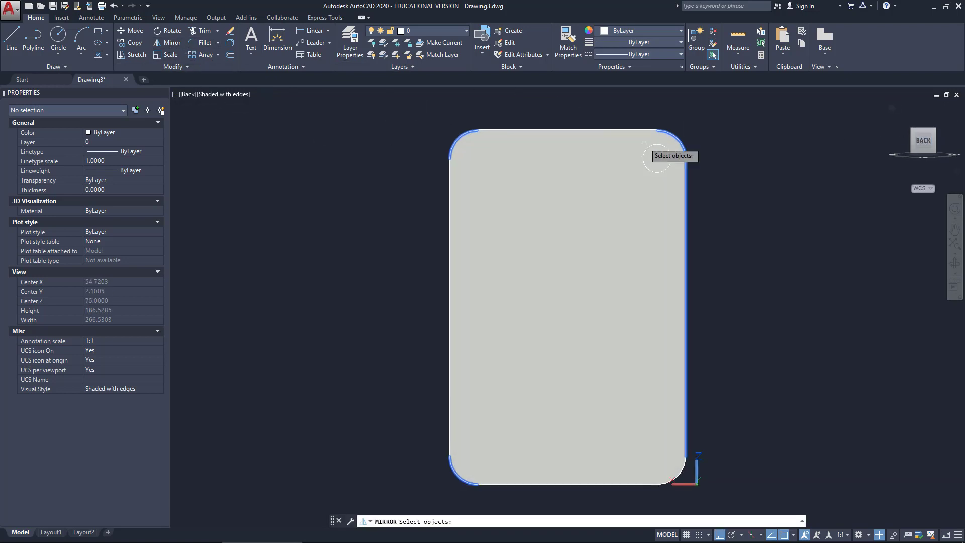
click(645, 160)
key(Return)
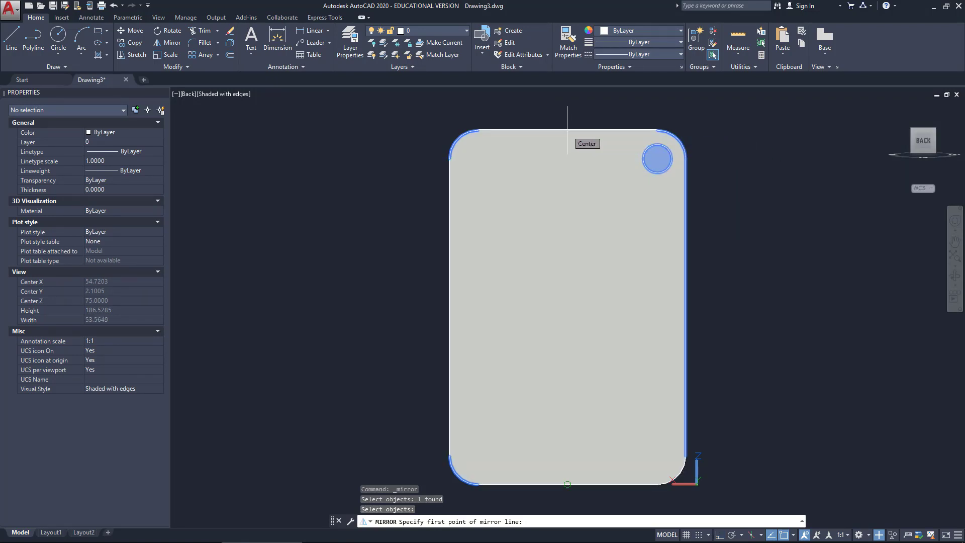
click(567, 130)
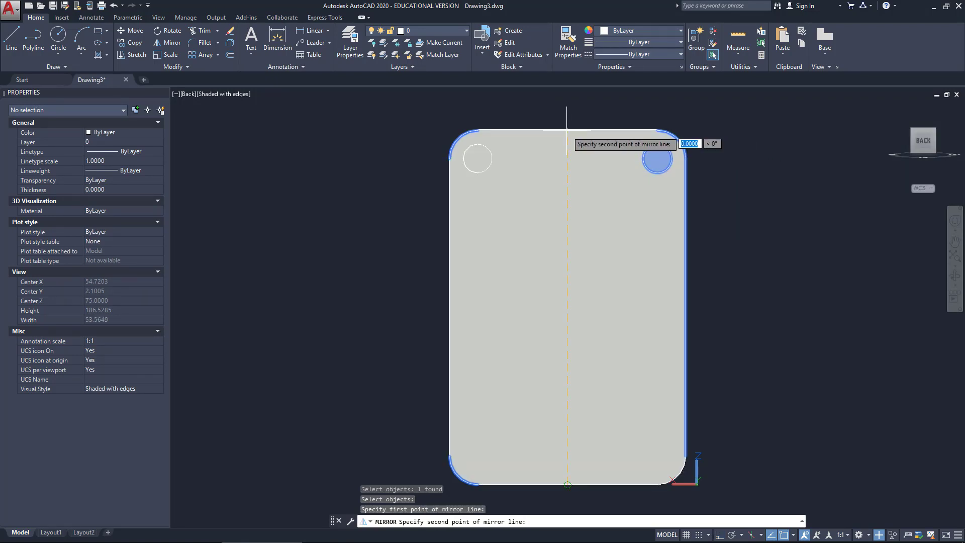
click(566, 484)
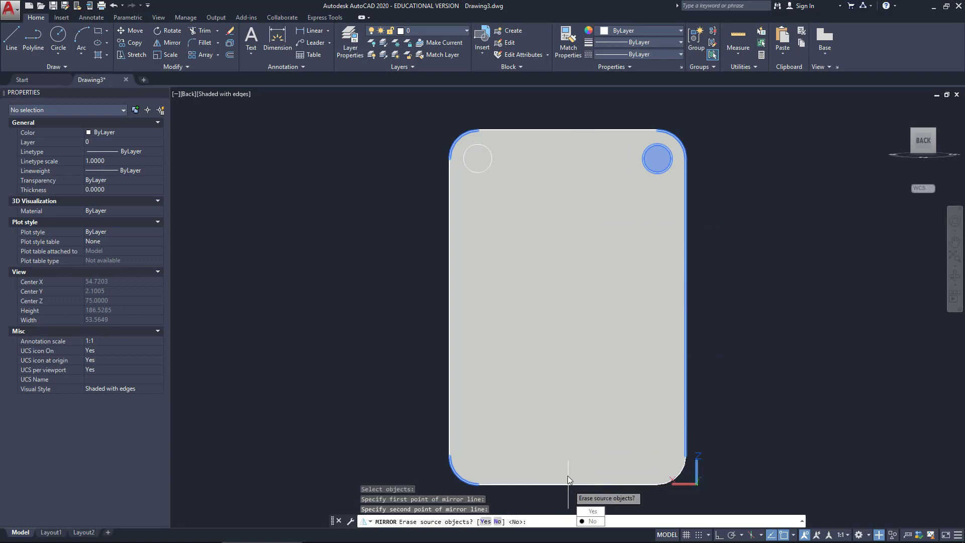
key(Return)
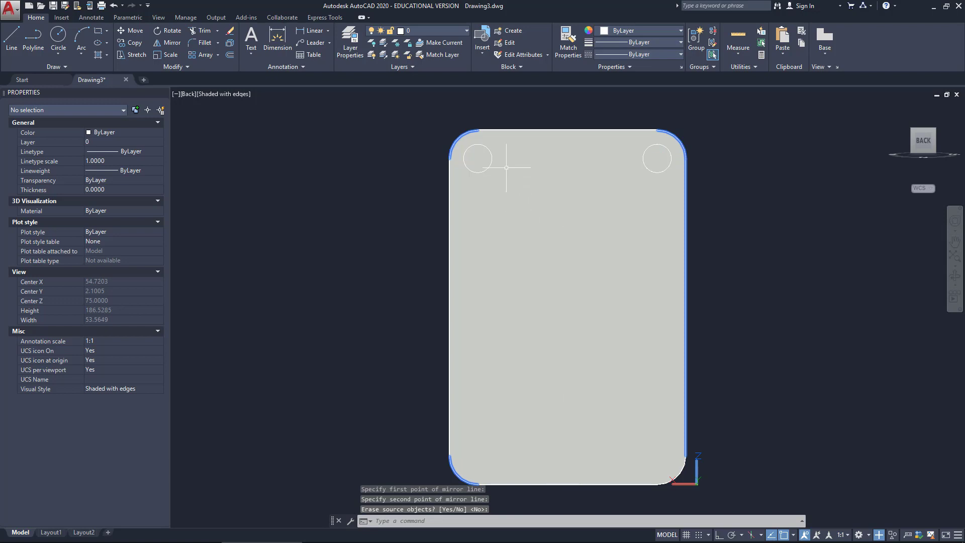
Mirror both upper corner cylinders about the plate's horizontal centreline to the lower corners, keeping the source objects.
key(Return)
click(486, 161)
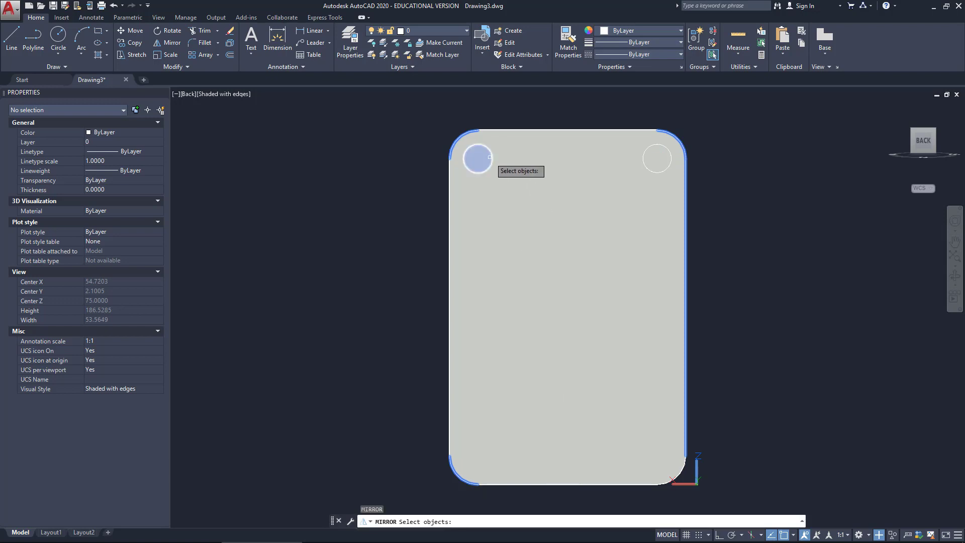
click(665, 160)
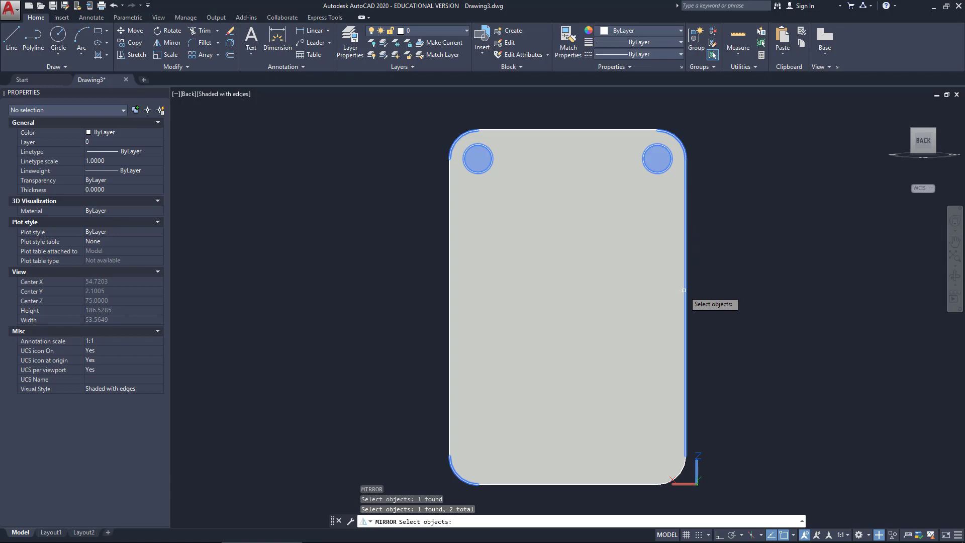
key(Return)
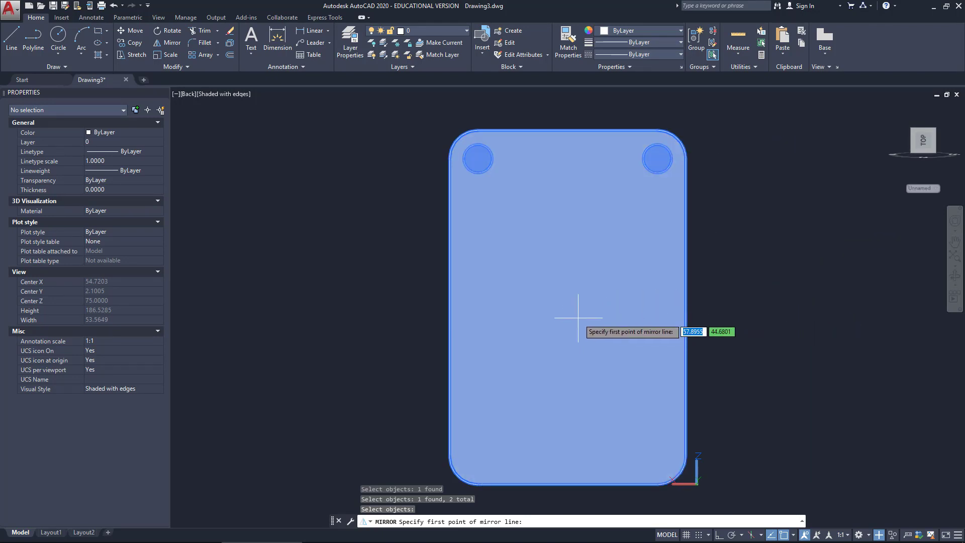
click(567, 307)
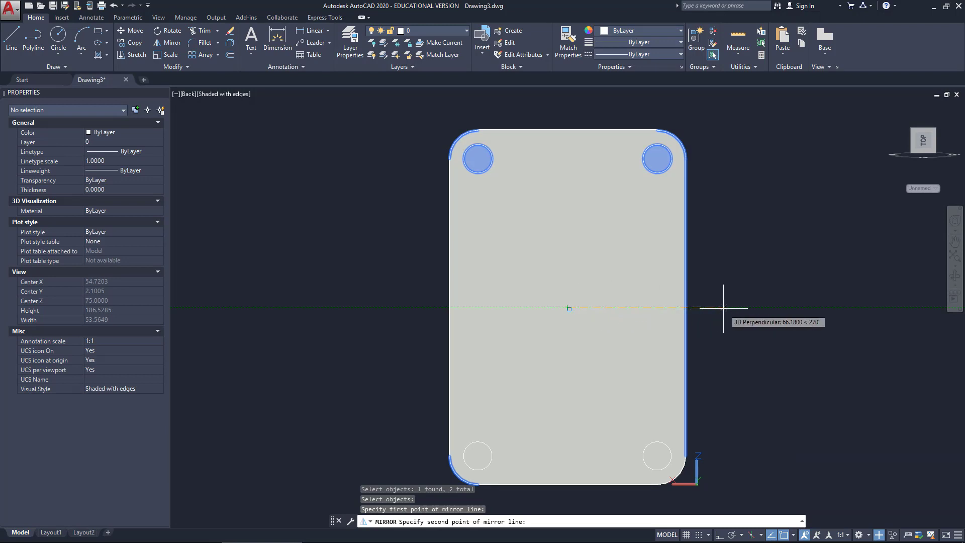
click(723, 307)
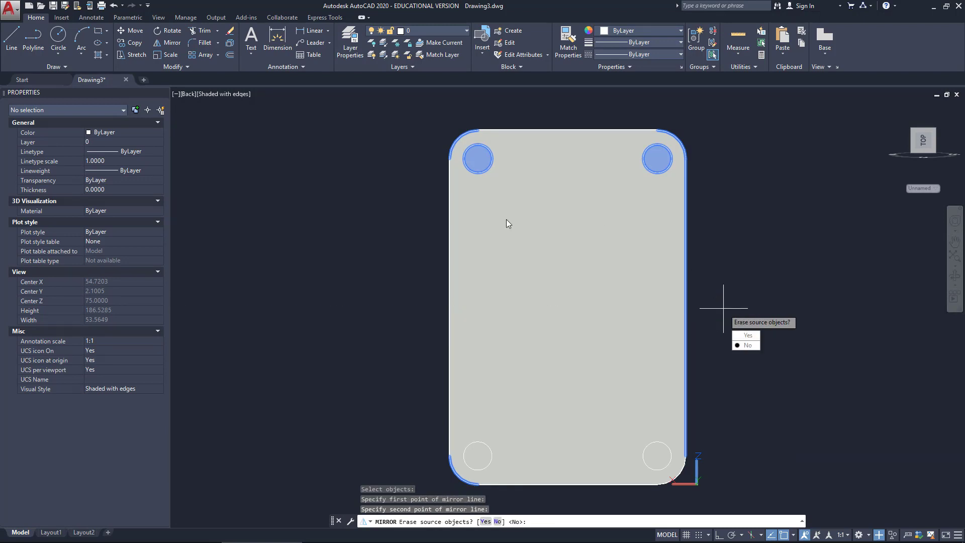
mouse_move(506, 220)
shift+middle_down()
mouse_move(437, 256)
mouse_move(460, 260)
mouse_move(420, 254)
mouse_move(484, 264)
mouse_move(681, 257)
shift+middle_up()
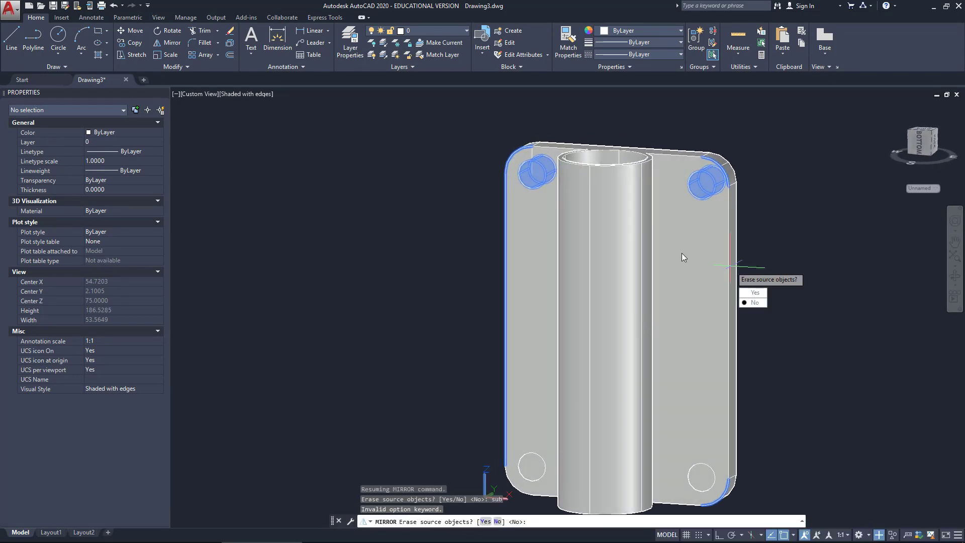
key(Return)
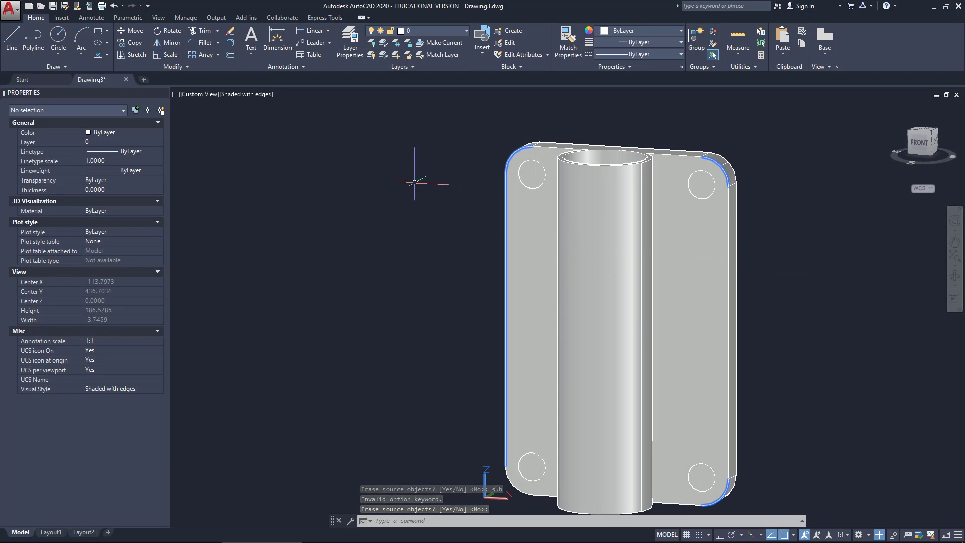
text(subtract)
key(Return)
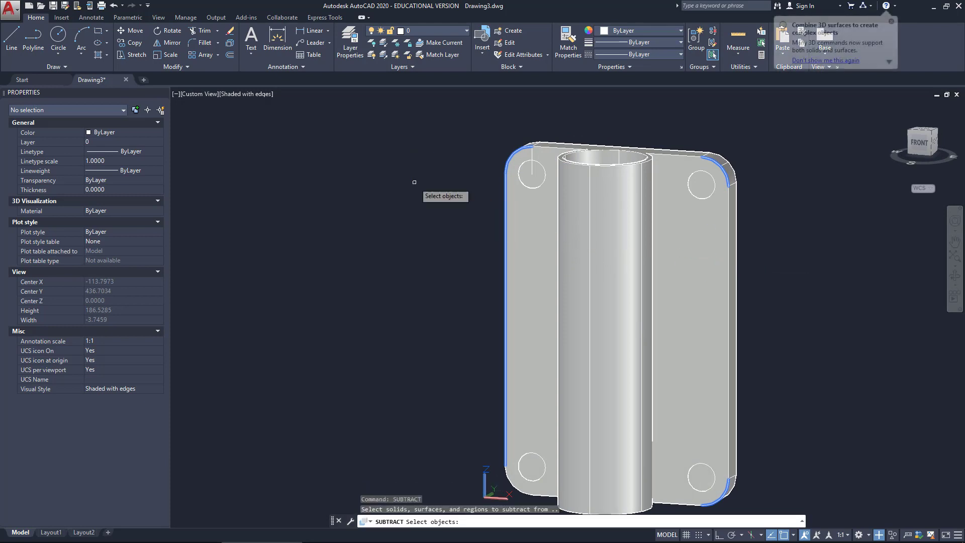
click(516, 198)
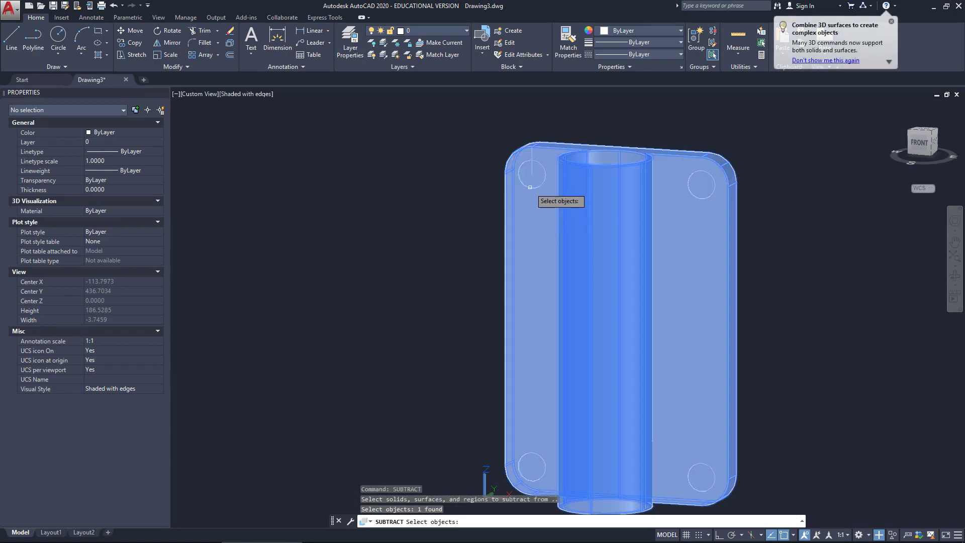
key(Return)
click(531, 184)
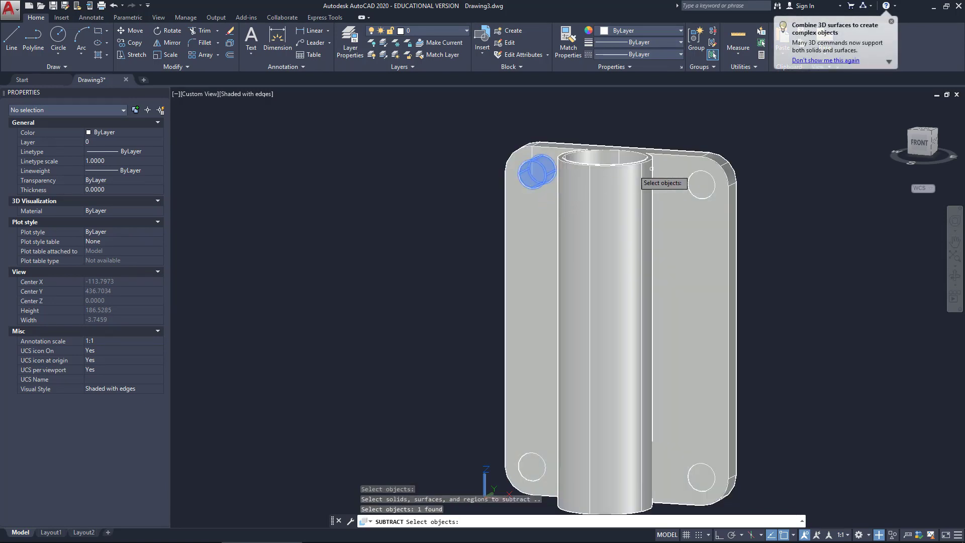
click(702, 191)
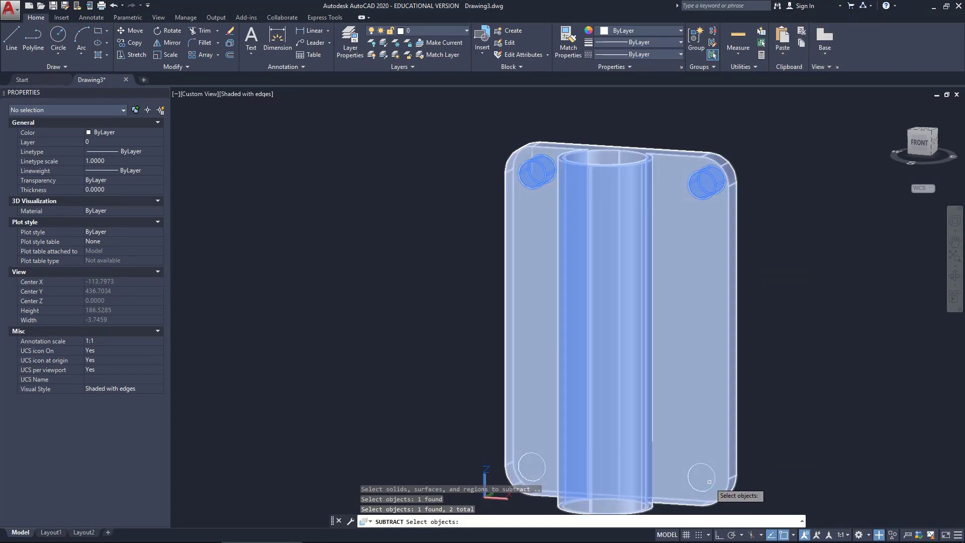
click(713, 483)
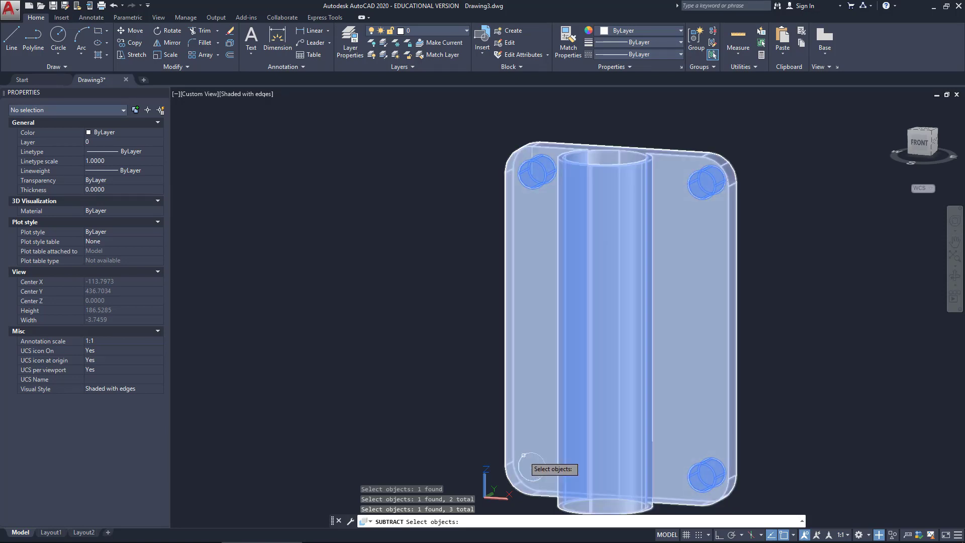
click(523, 457)
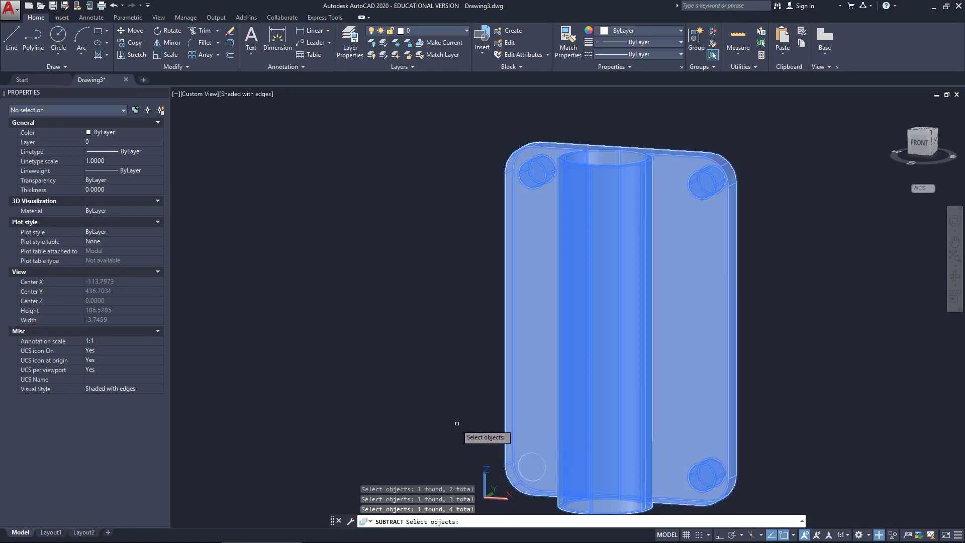
key(Escape)
key(Escape)
key(Escape)
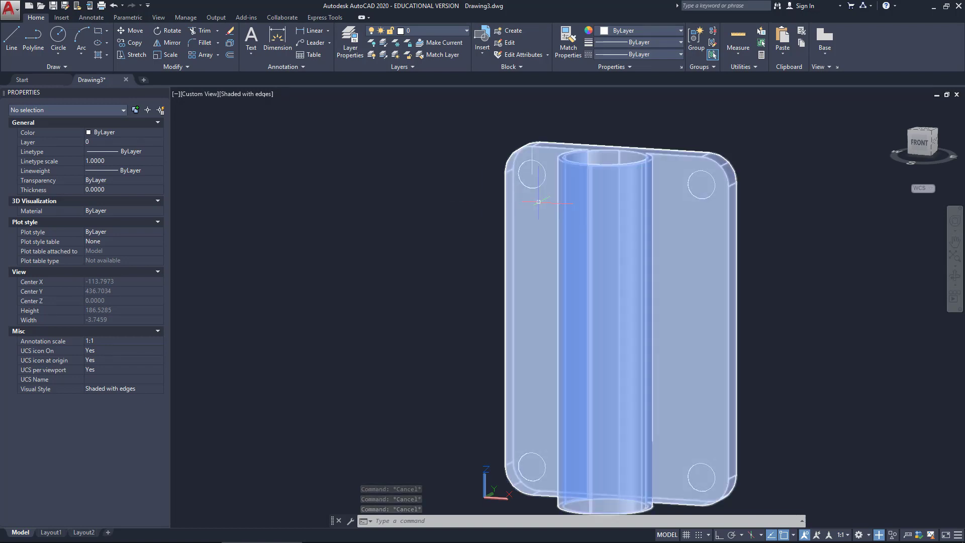
Subtract the four corner cylinders from the joined plate and tube to cut the holes.
mouse_move(538, 201)
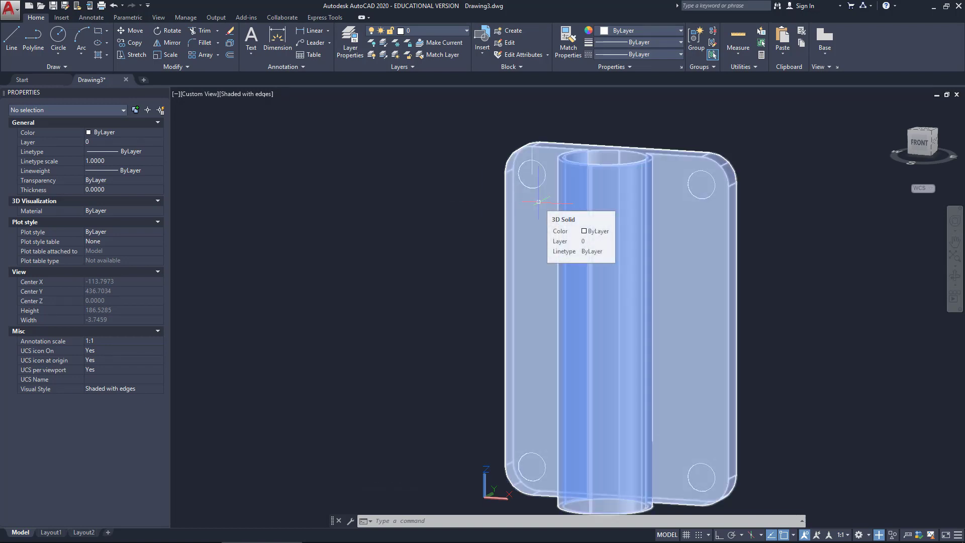
text(s)
key(Return)
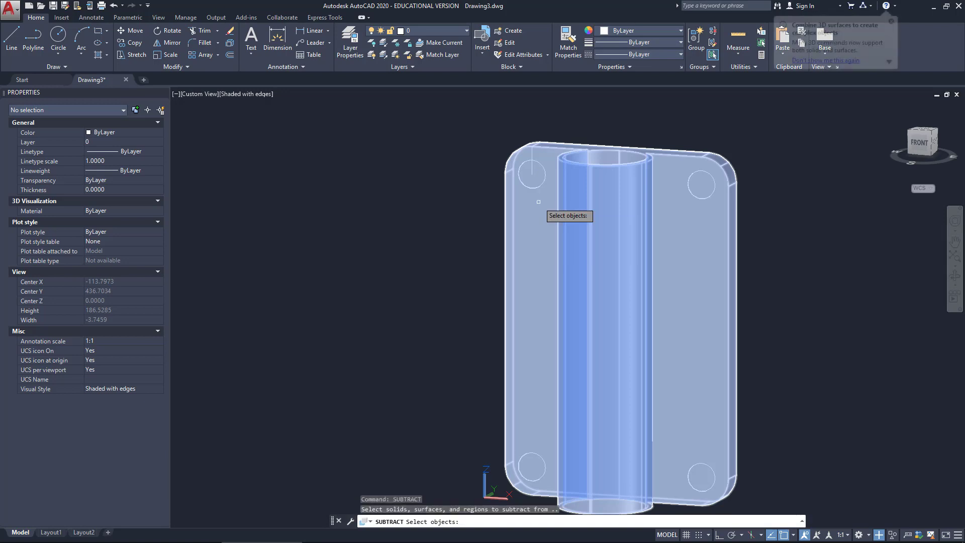
click(534, 220)
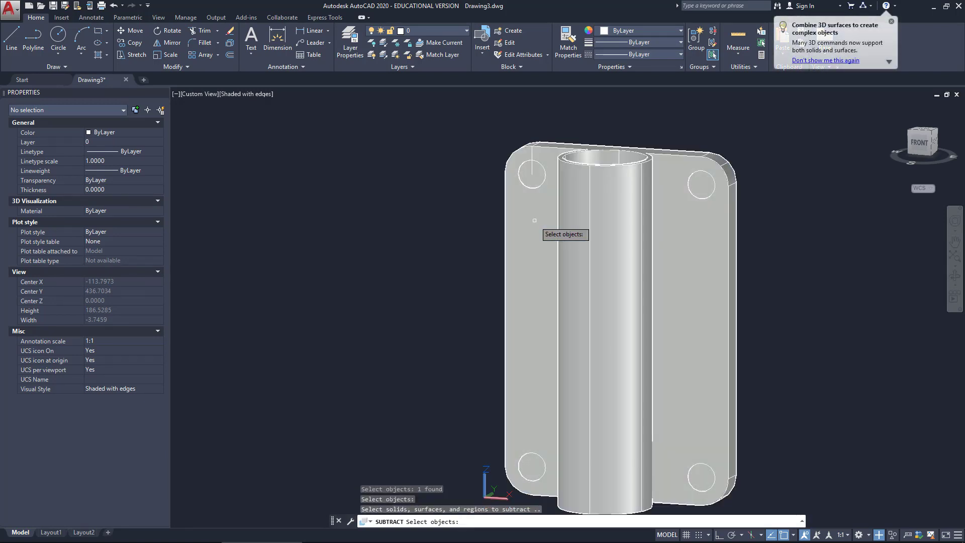
click(530, 182)
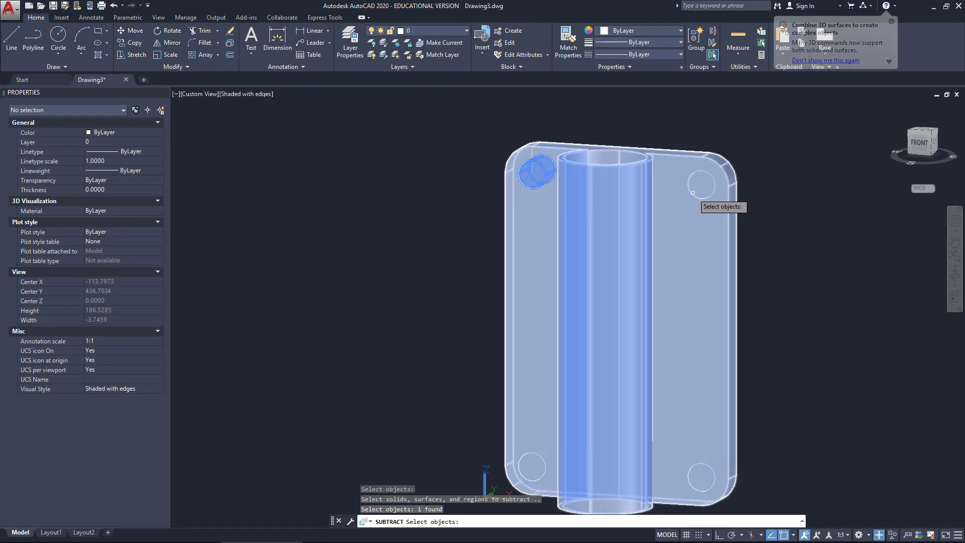
click(695, 192)
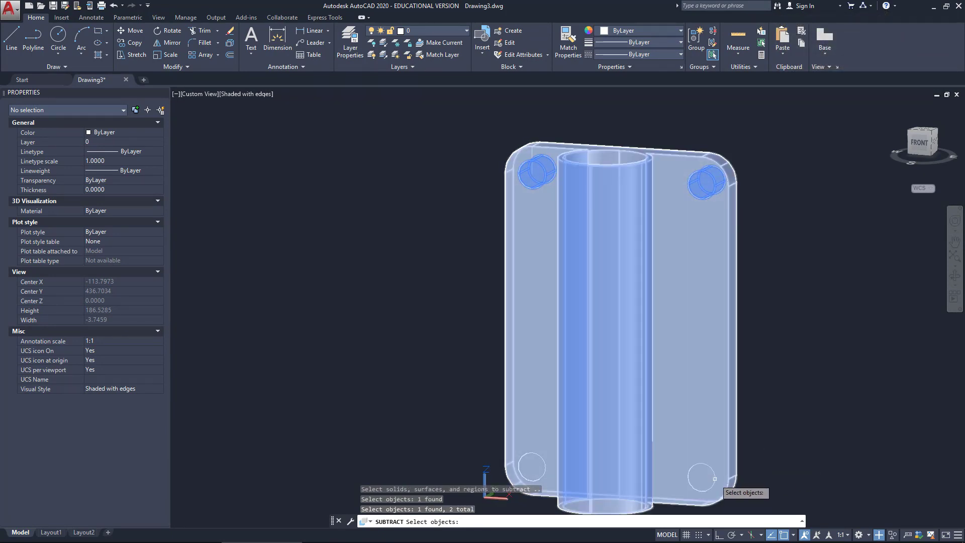
click(715, 478)
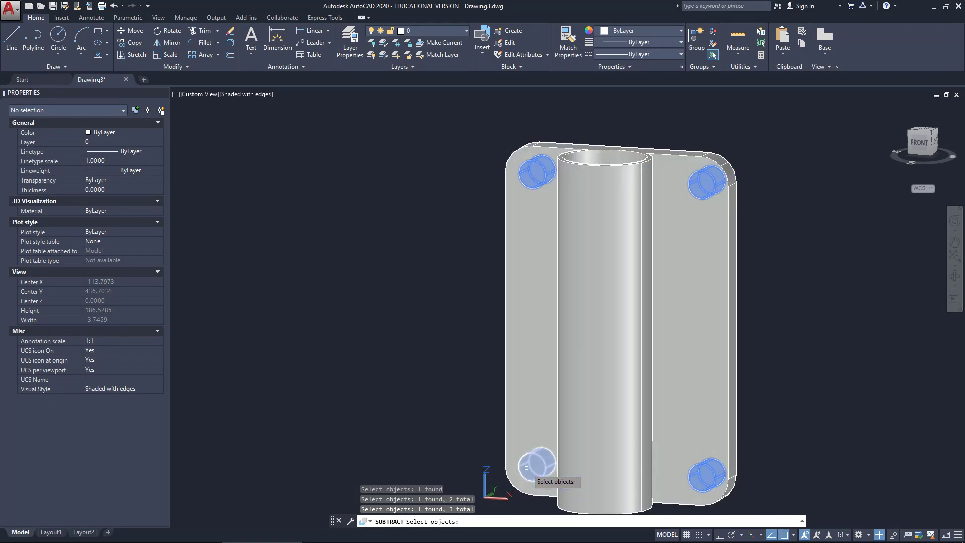
click(527, 467)
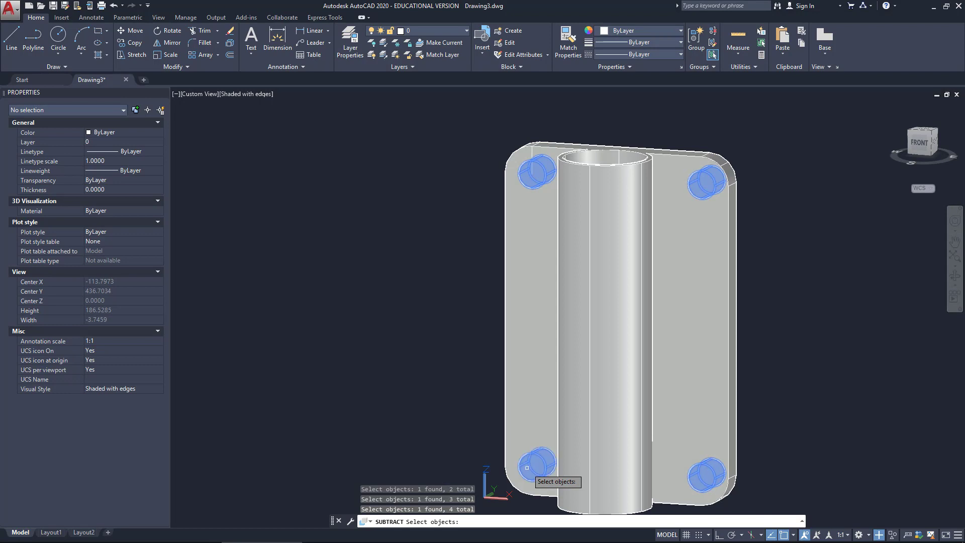
key(Return)
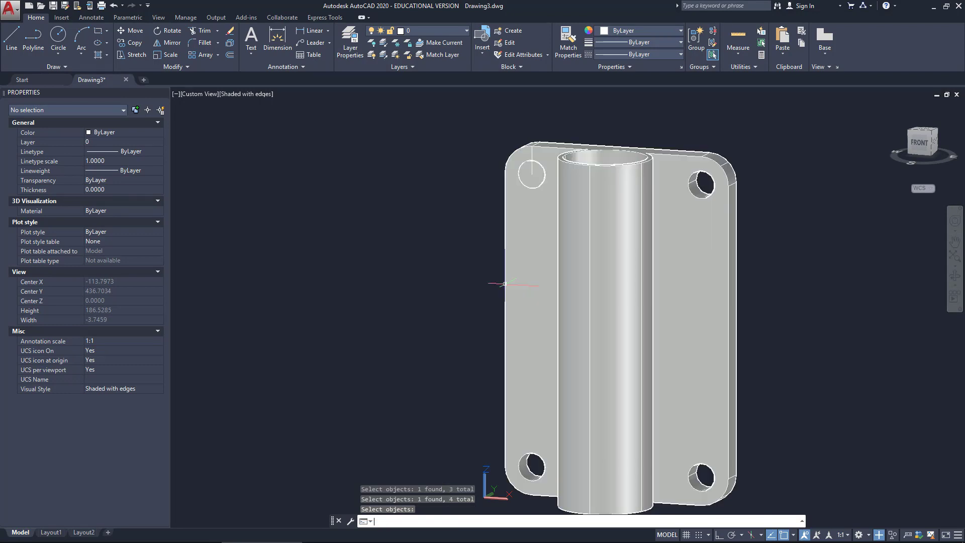
Delete the leftover duplicate cylinder filling the plate's upper-left corner hole.
shift+middle_drag(479, 212, 479, 219)
click(538, 199)
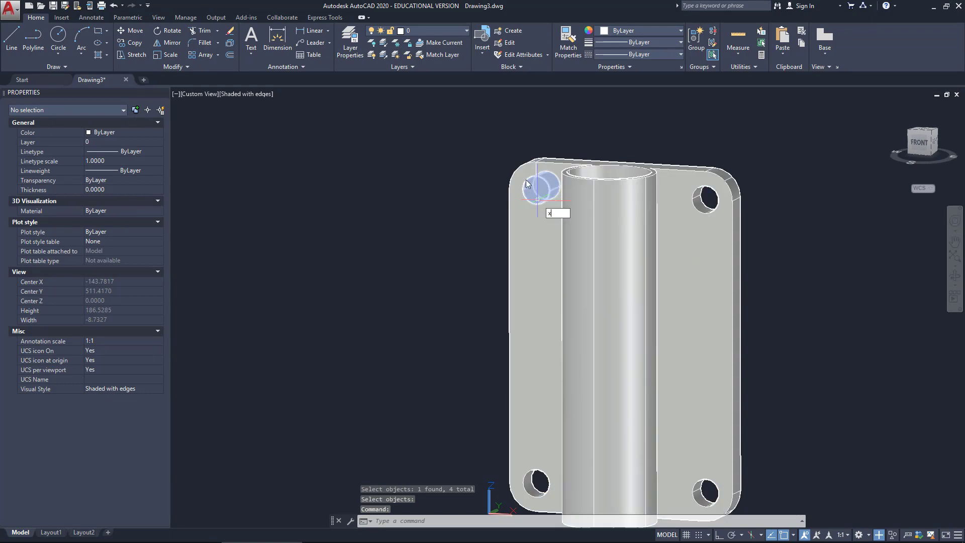
key(Escape)
key(Escape)
key(Escape)
click(452, 150)
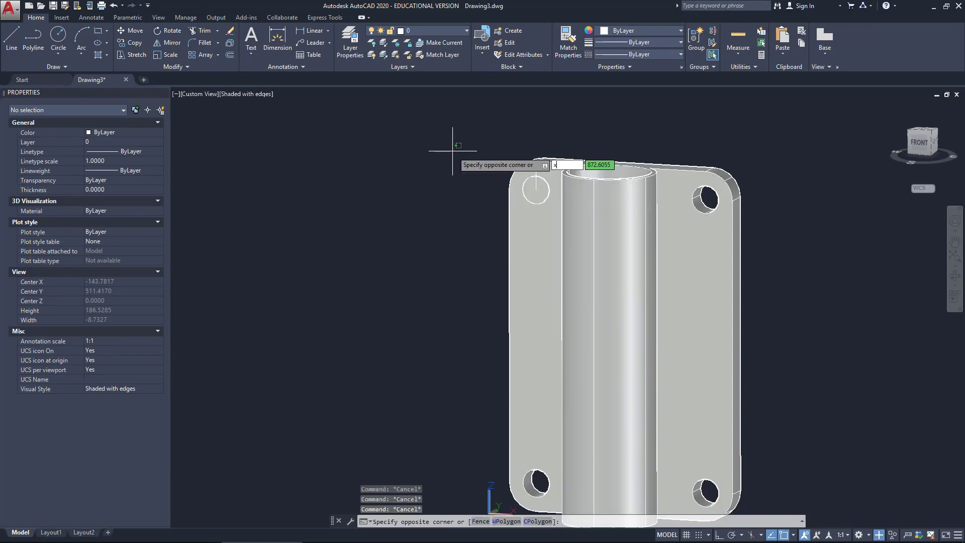
key(Escape)
click(539, 195)
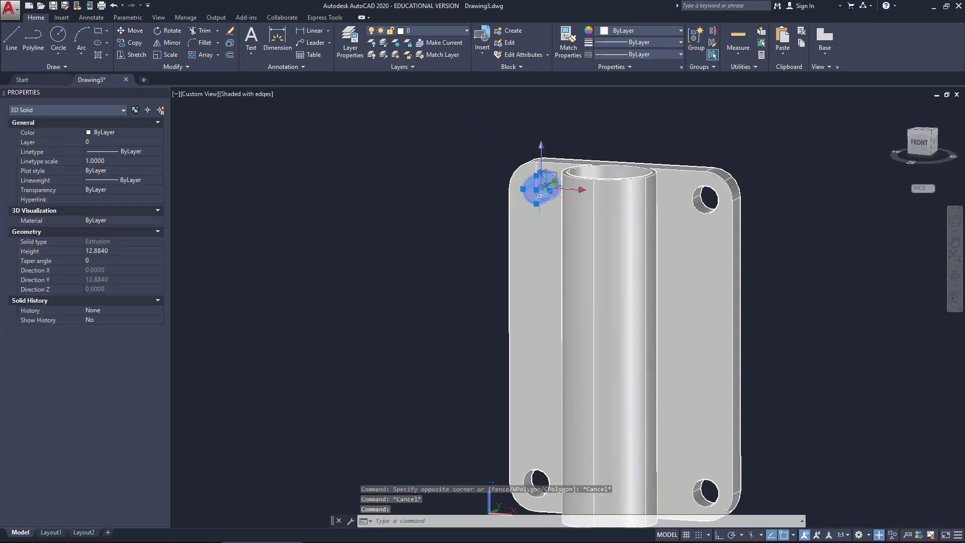
key(Delete)
Erase the two leftover guide lines running from the plate's top edge into the upper-left hole.
shift+middle_drag(534, 226, 498, 261)
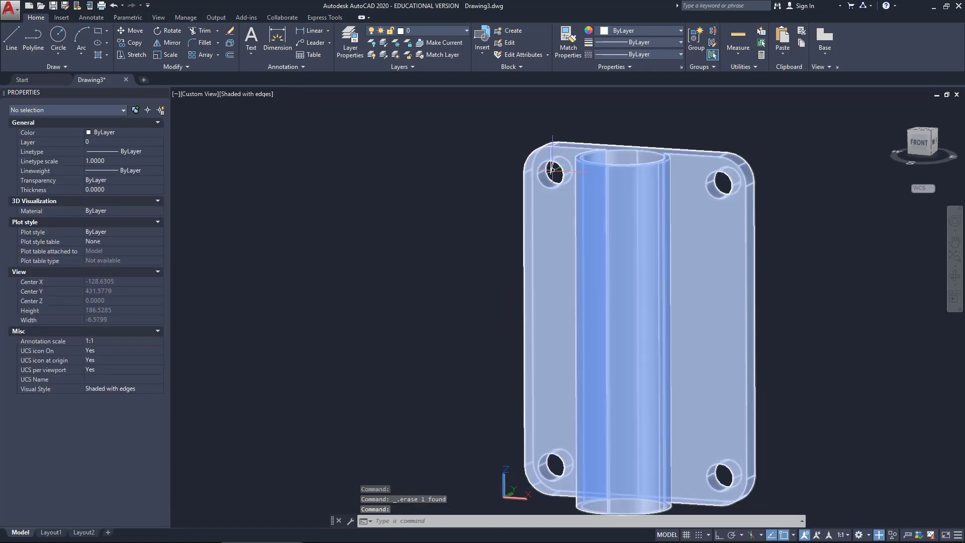
click(551, 163)
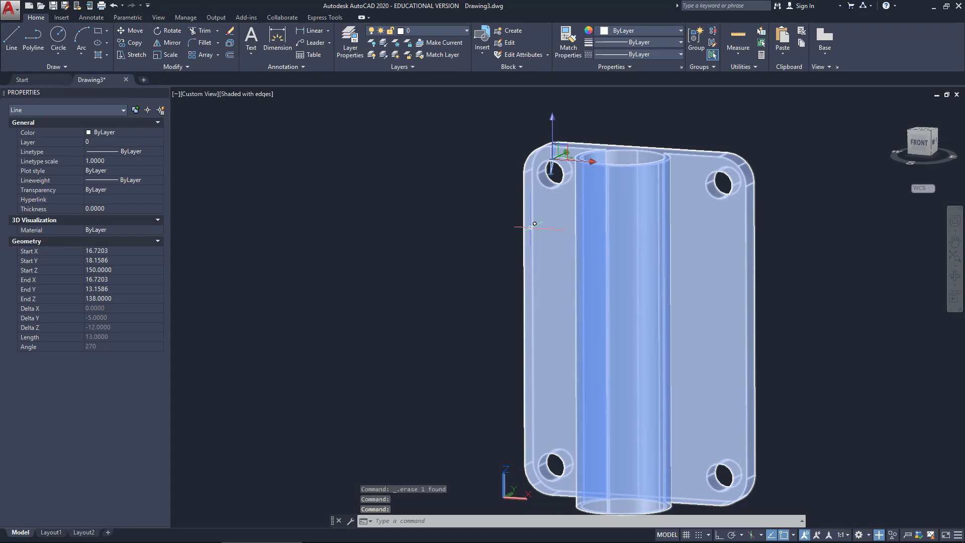
key(Escape)
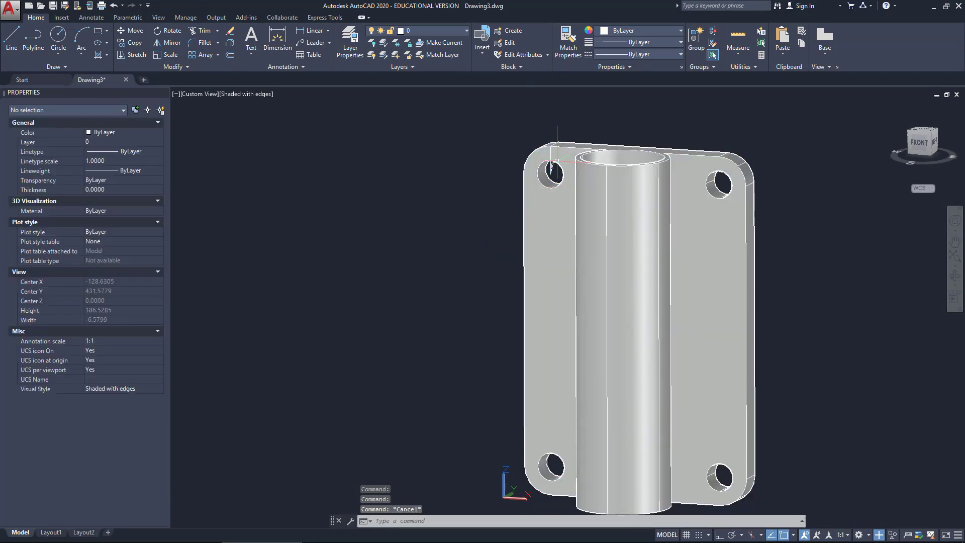
scroll(557, 160, up, 5)
click(500, 240)
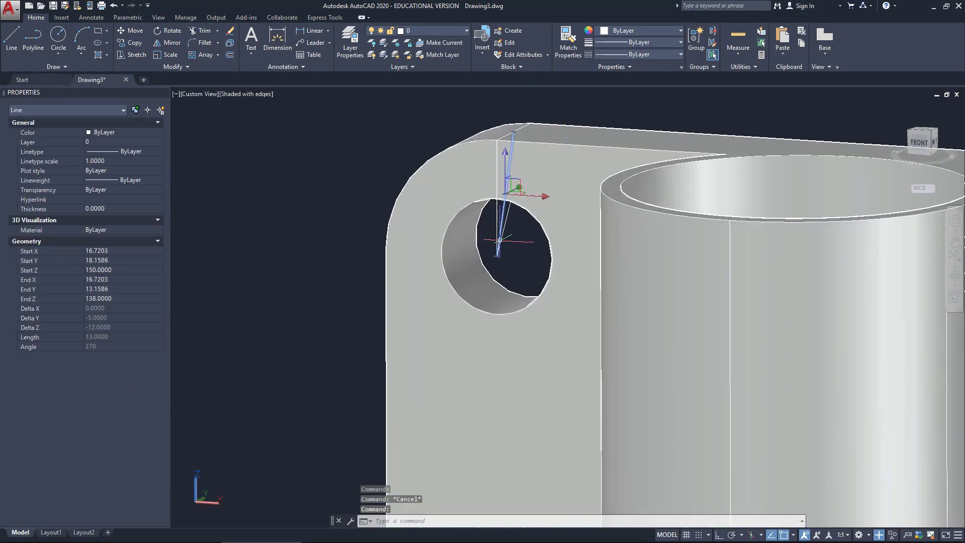
key(Delete)
click(501, 242)
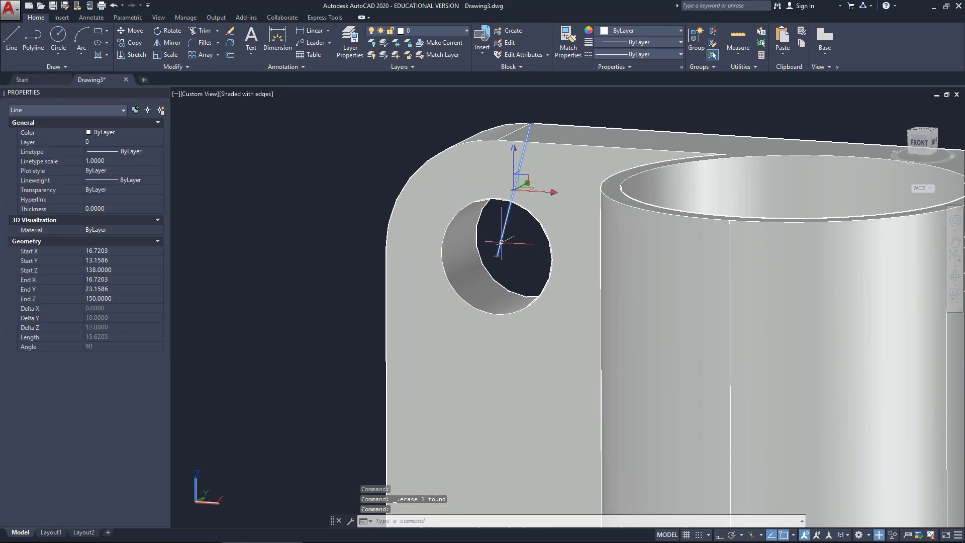
key(Escape)
scroll(501, 243, down, 7)
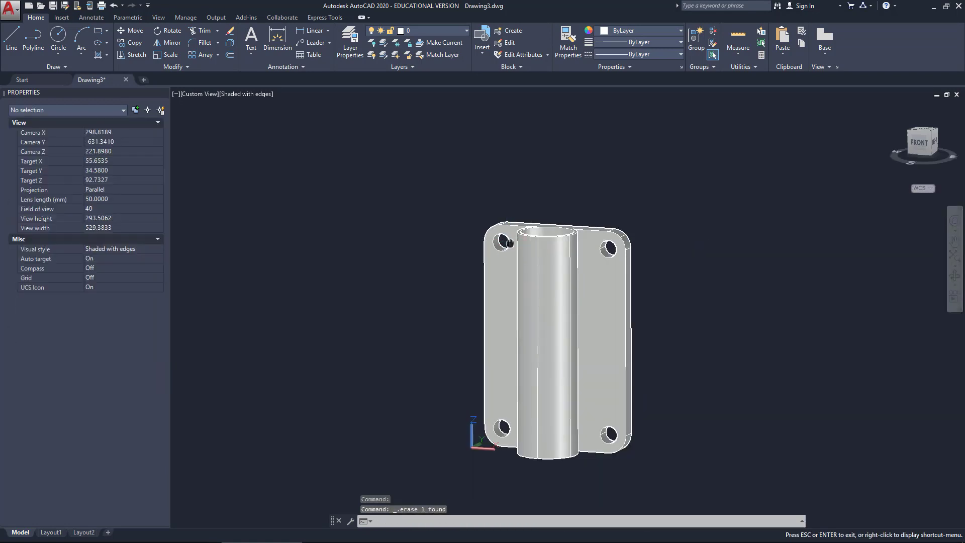
drag(509, 242, 503, 217)
key(Escape)
middle_drag(503, 217, 538, 213)
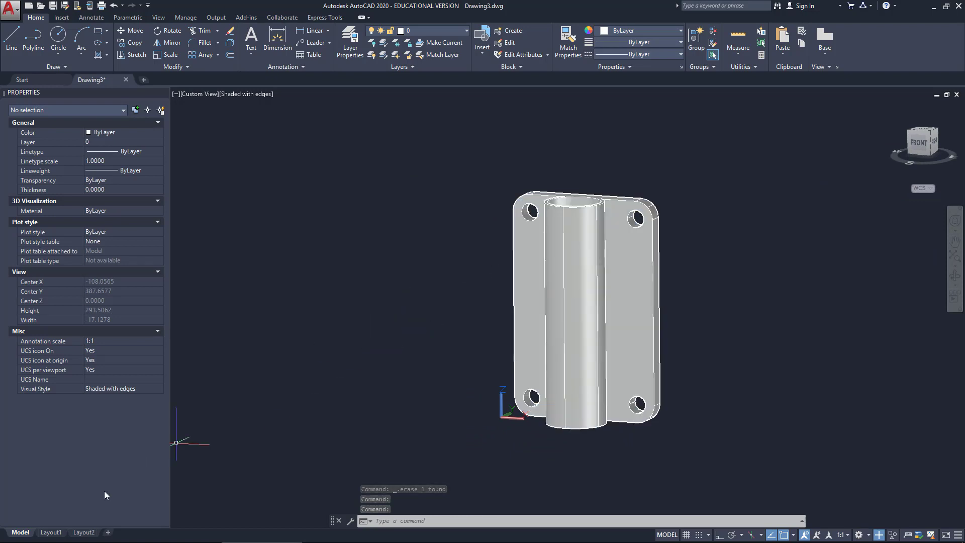
Open Layout1 and erase all of its existing drawing views, labels and dimensions.
click(49, 532)
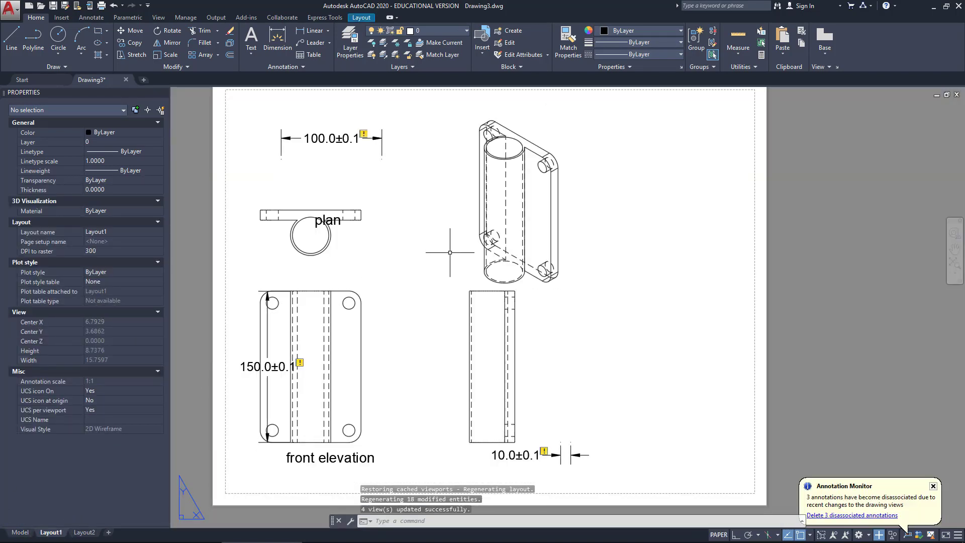
key(ctrl+a)
key(Delete)
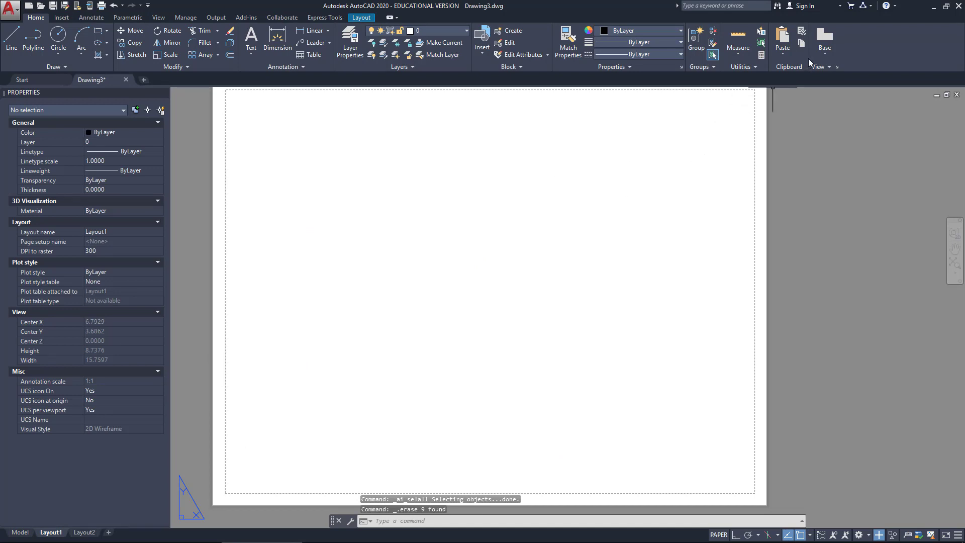
Place a front base view of the model-space bracket in the lower-left part of the sheet.
click(827, 51)
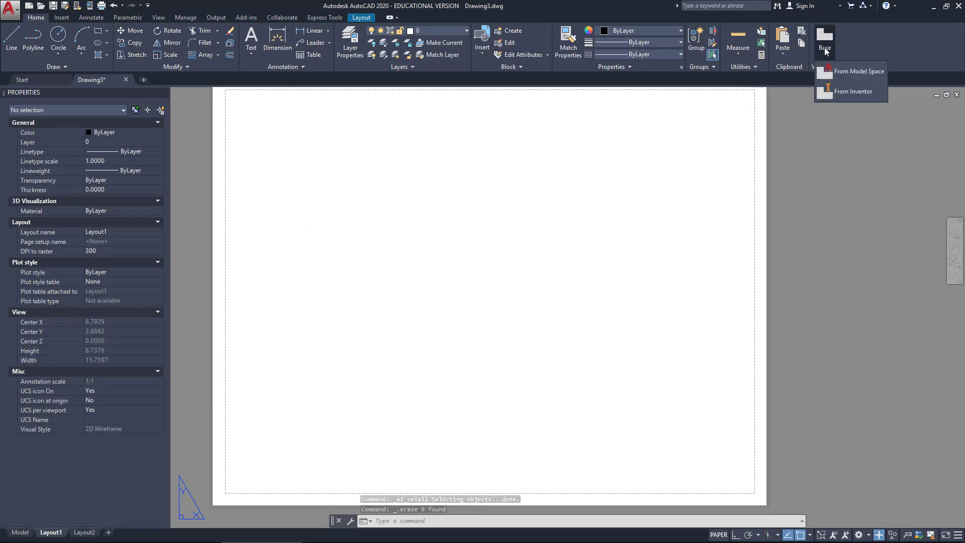
click(831, 71)
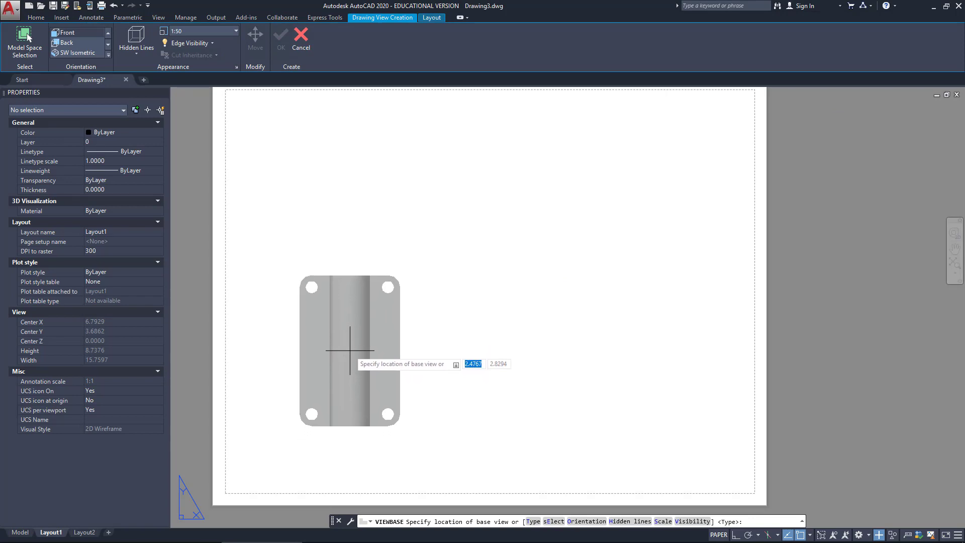
click(350, 351)
key(Return)
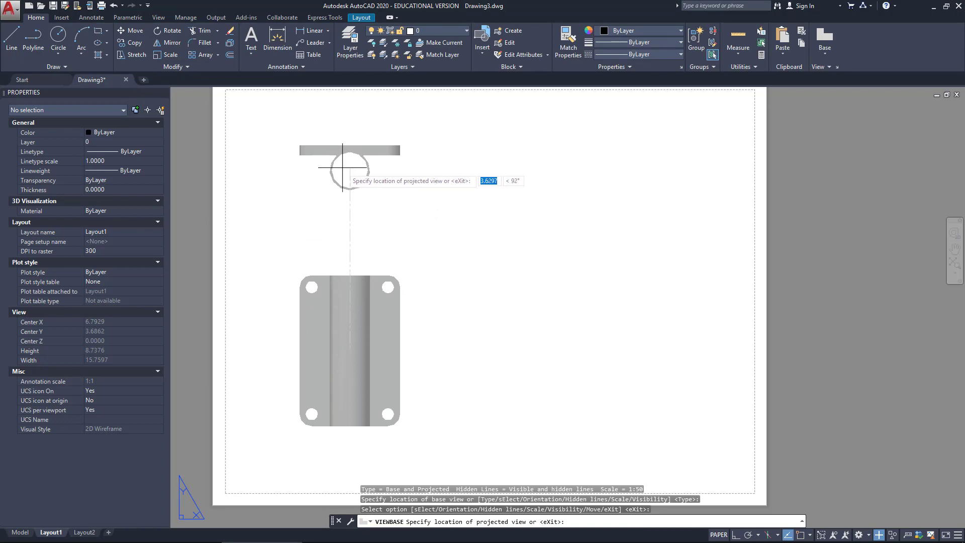
Project a plan view above the front view, a side view beside it and an isometric view at the sheet's upper right.
click(343, 161)
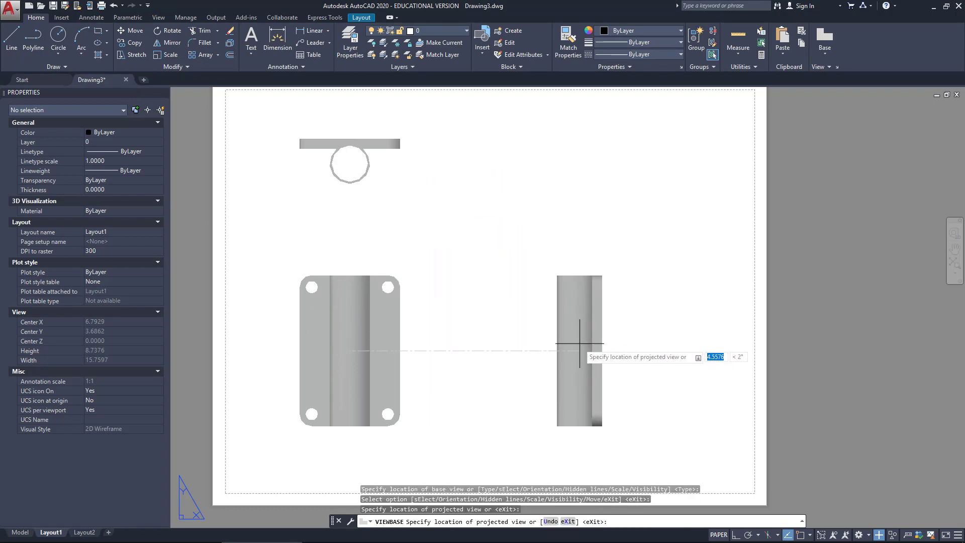
click(576, 346)
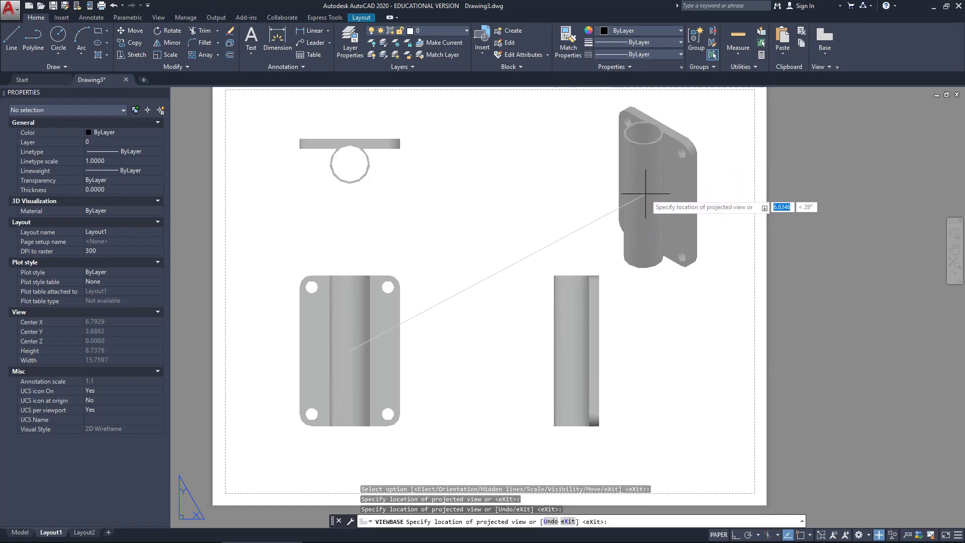
click(647, 194)
key(Return)
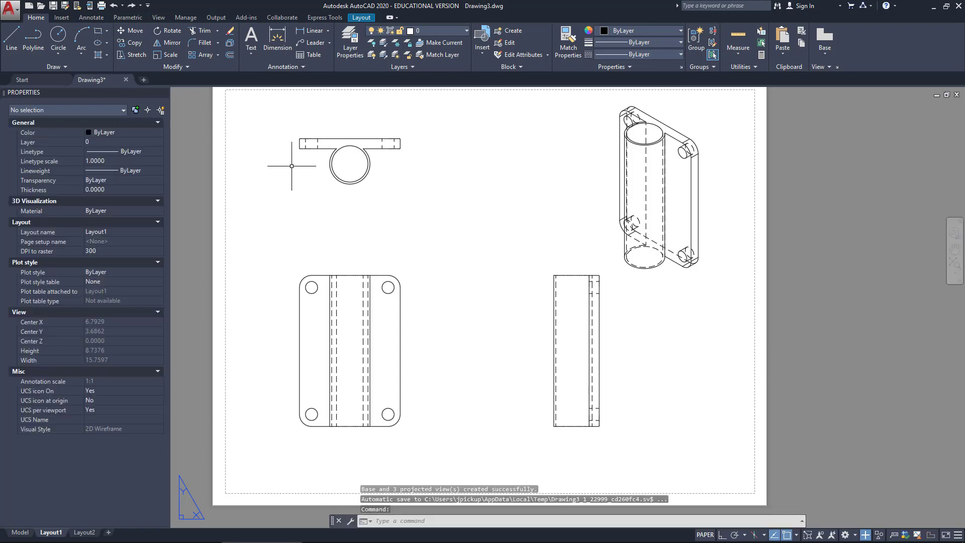
Add a linear dimension for the plate's overall width above the plan view.
click(312, 31)
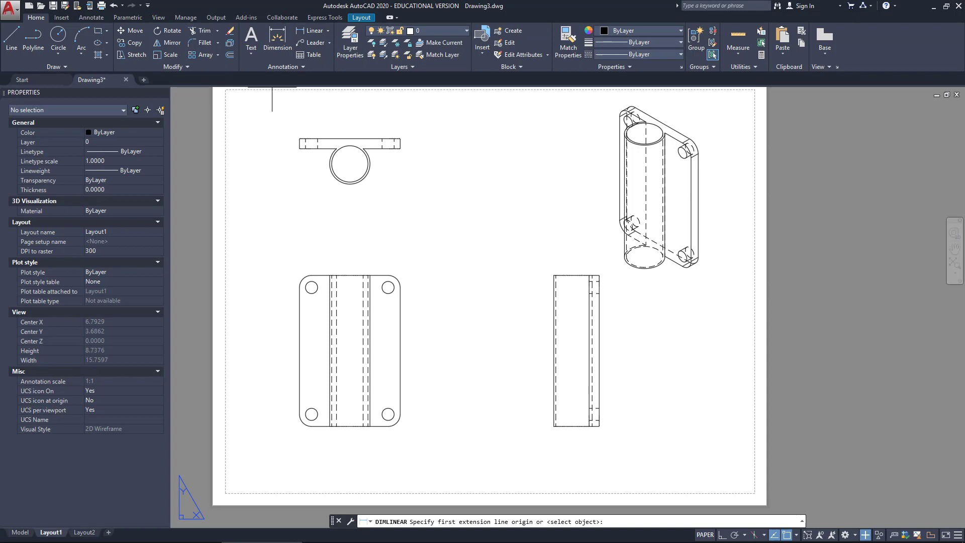
click(300, 139)
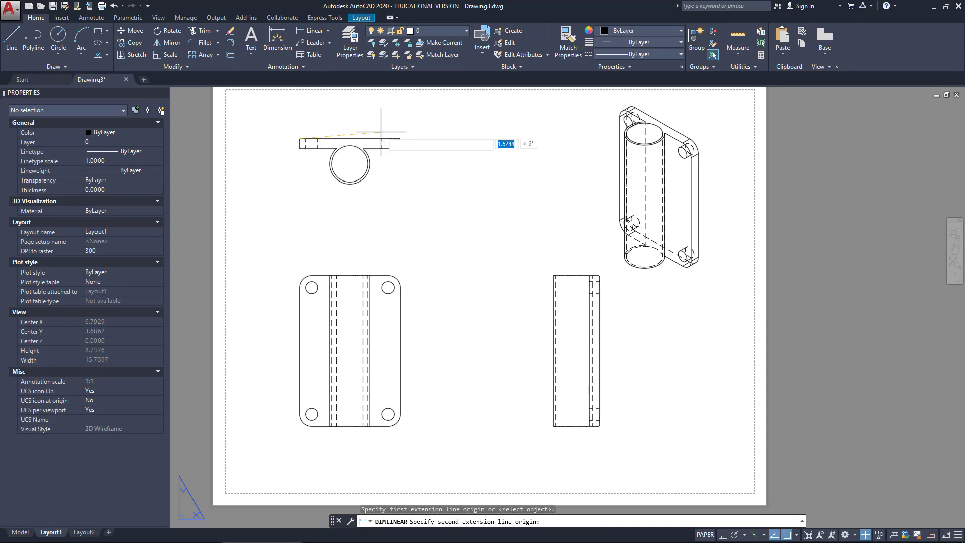
click(400, 139)
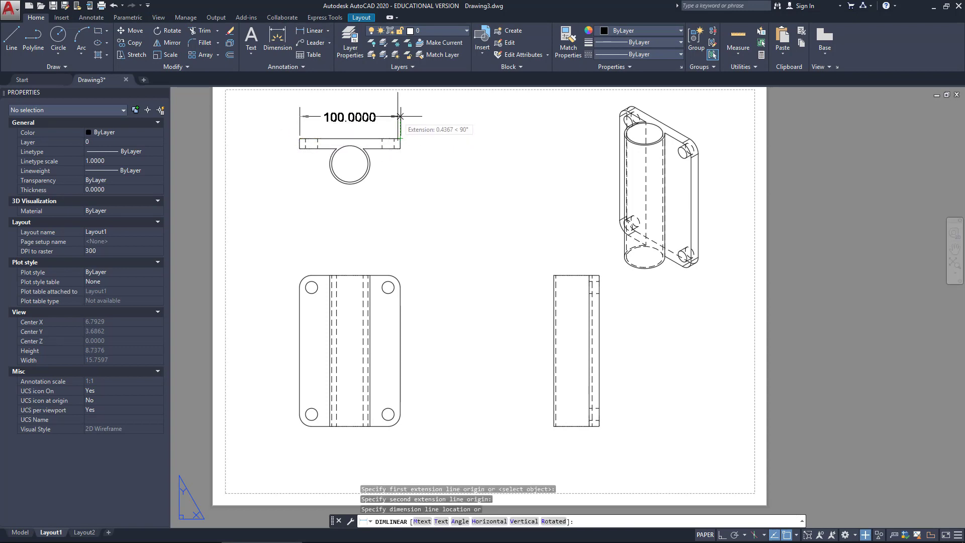
click(399, 116)
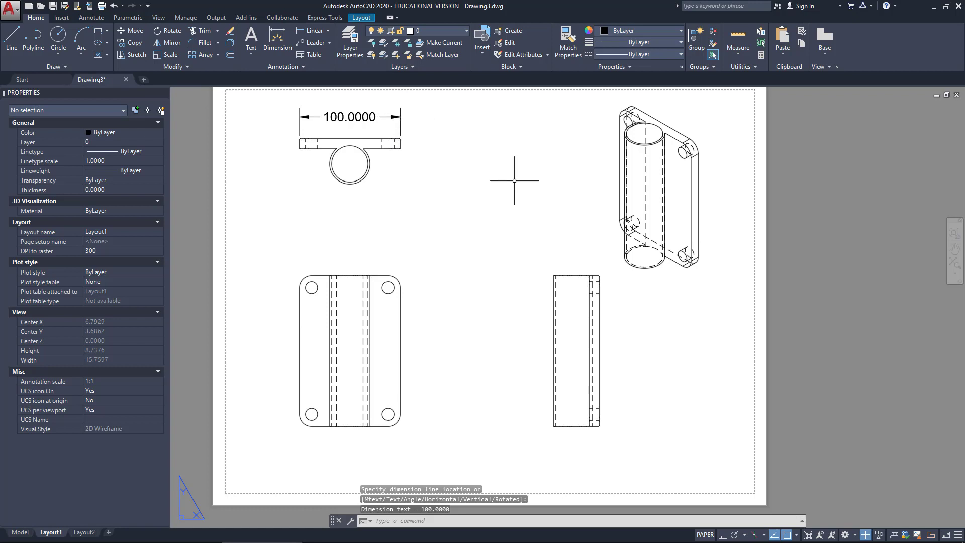
Add a vertical linear dimension for the plate's full height on the left side of the front view.
key(Return)
click(312, 276)
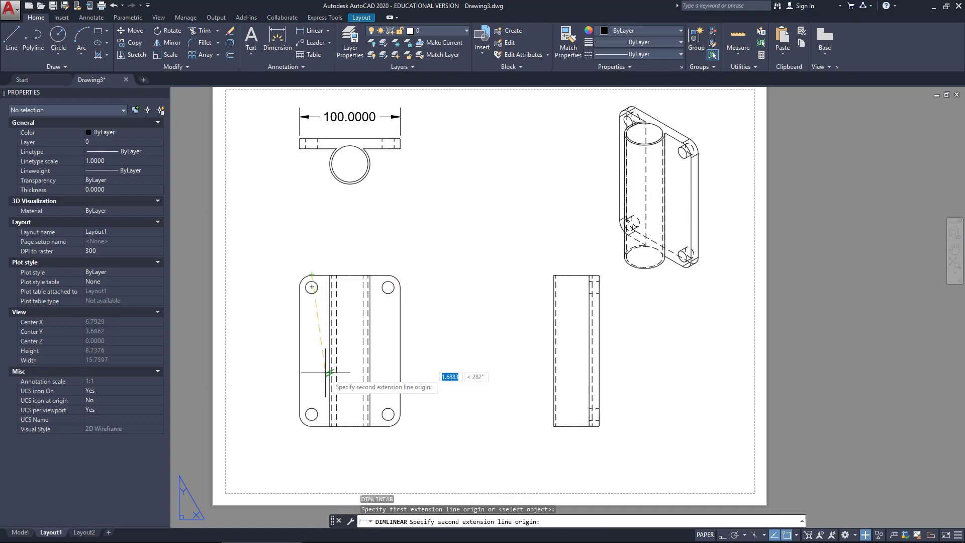
click(311, 426)
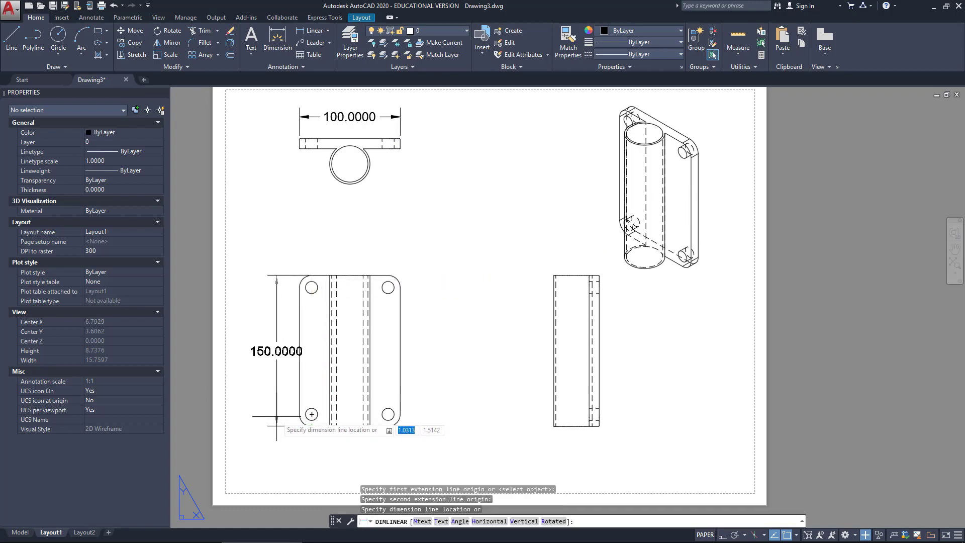
click(275, 415)
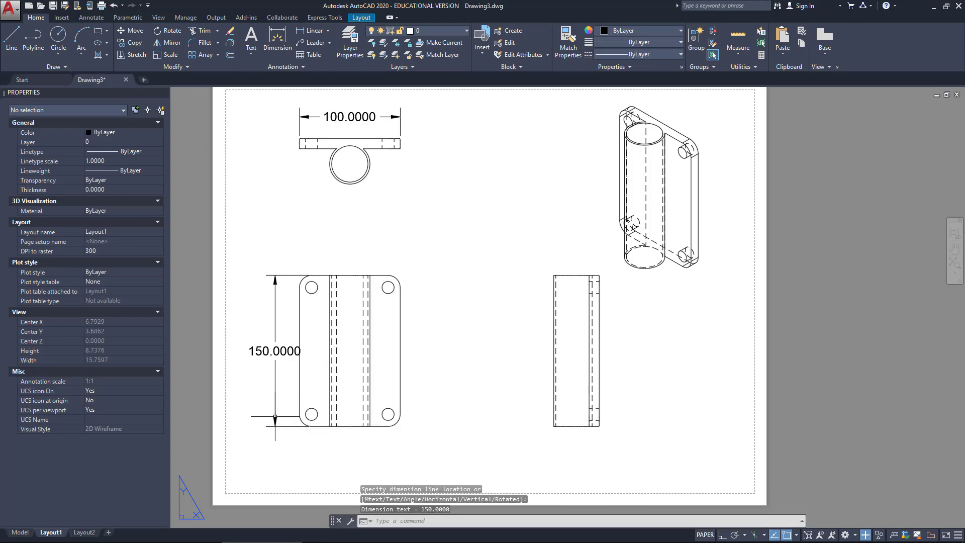
Add a linear dimension for the plate's thickness just below the side view.
key(Return)
click(589, 426)
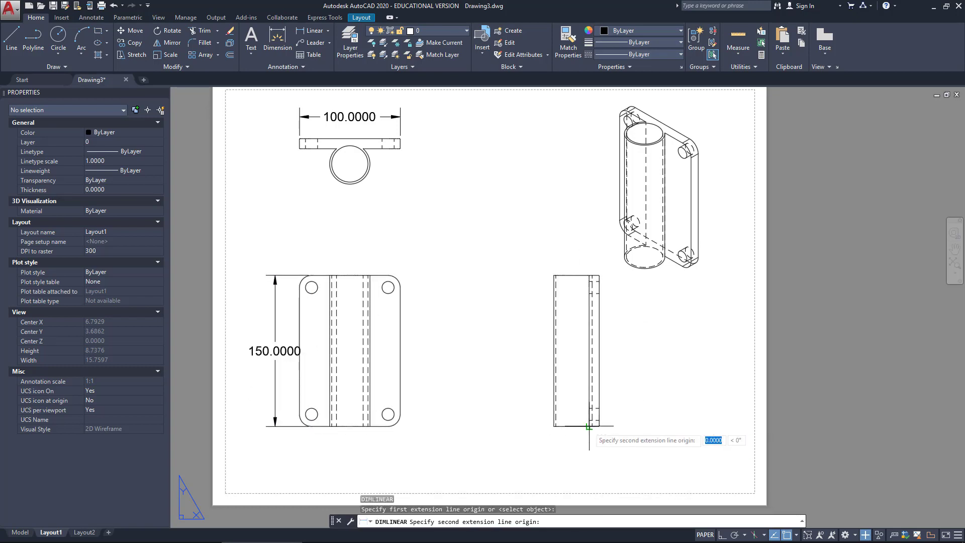
click(599, 426)
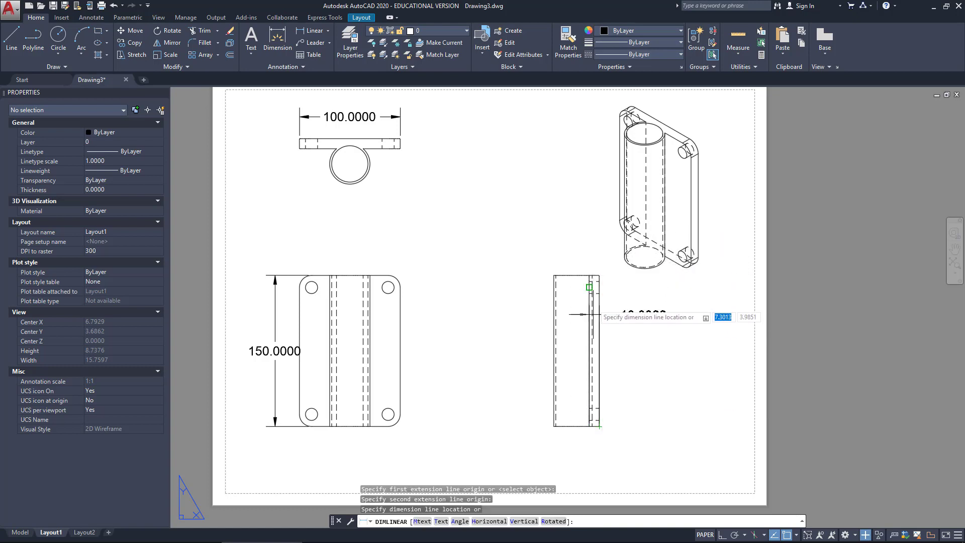
click(599, 437)
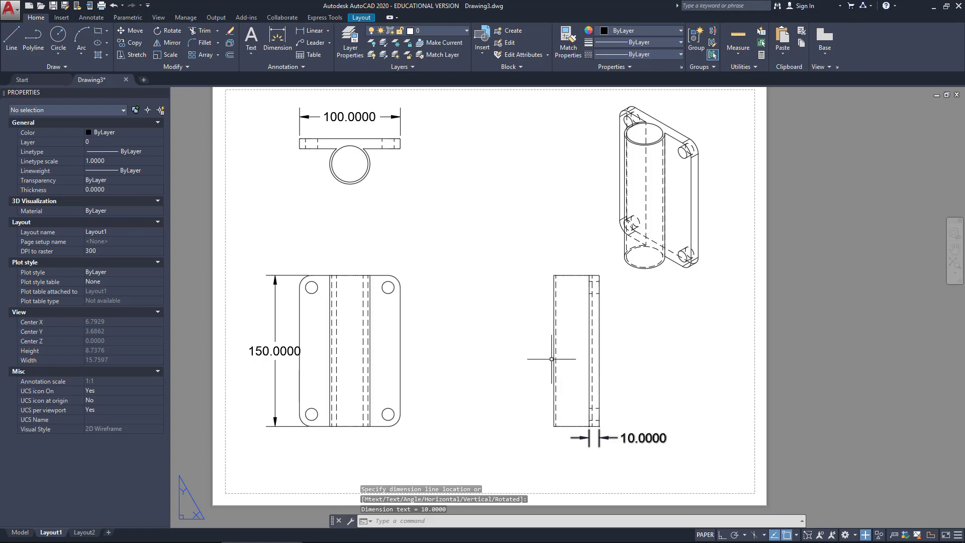
Add a radius dimension to the tube's inner circle in the plan view.
scroll(336, 164, up, 4)
scroll(336, 165, up, 2)
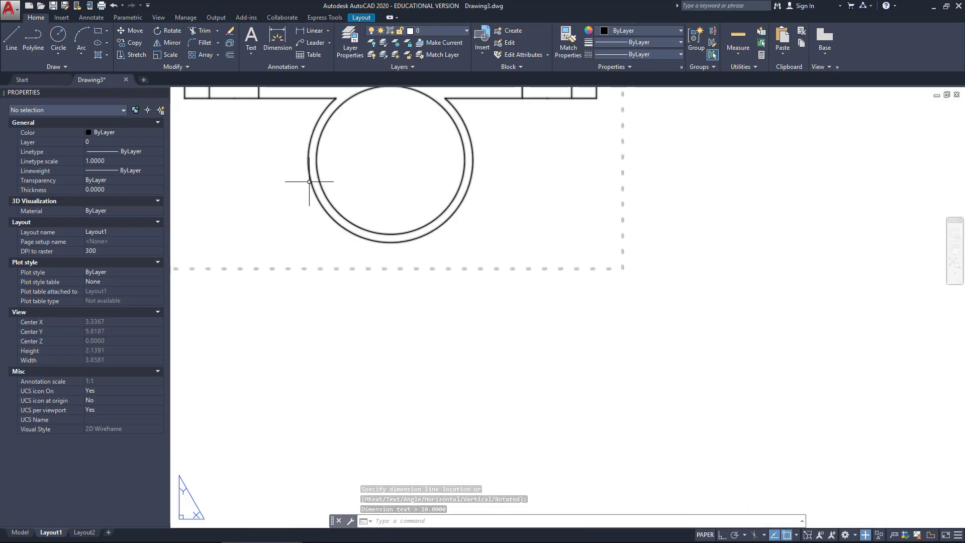
click(323, 32)
click(327, 31)
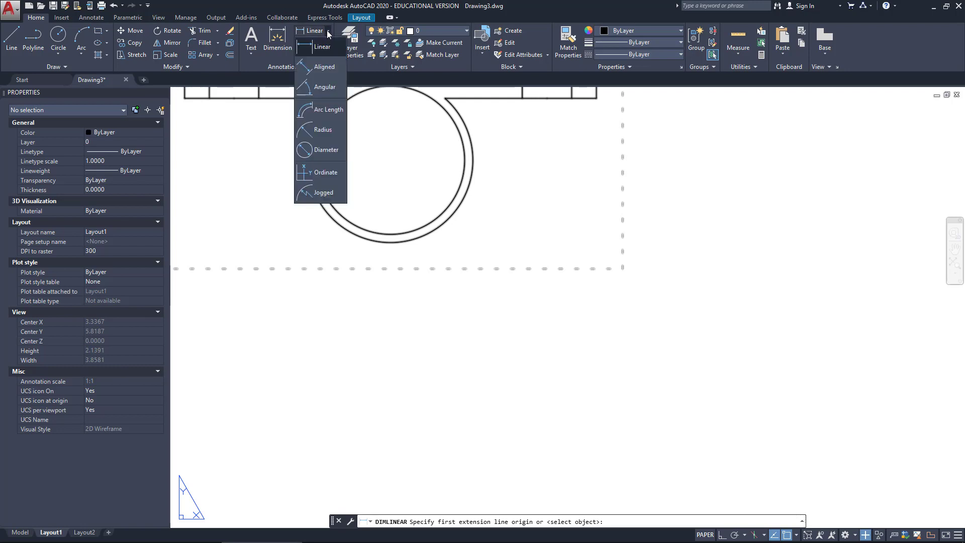
click(321, 130)
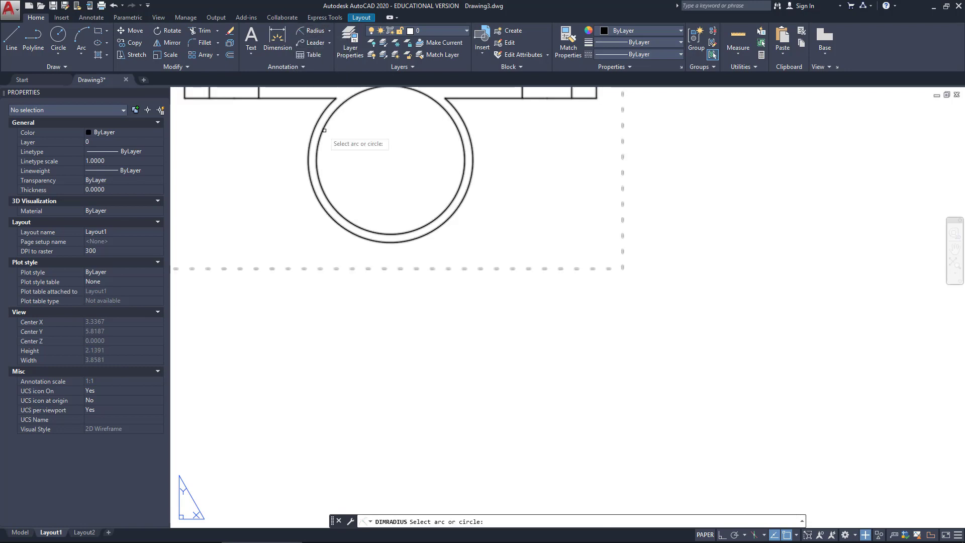
click(465, 170)
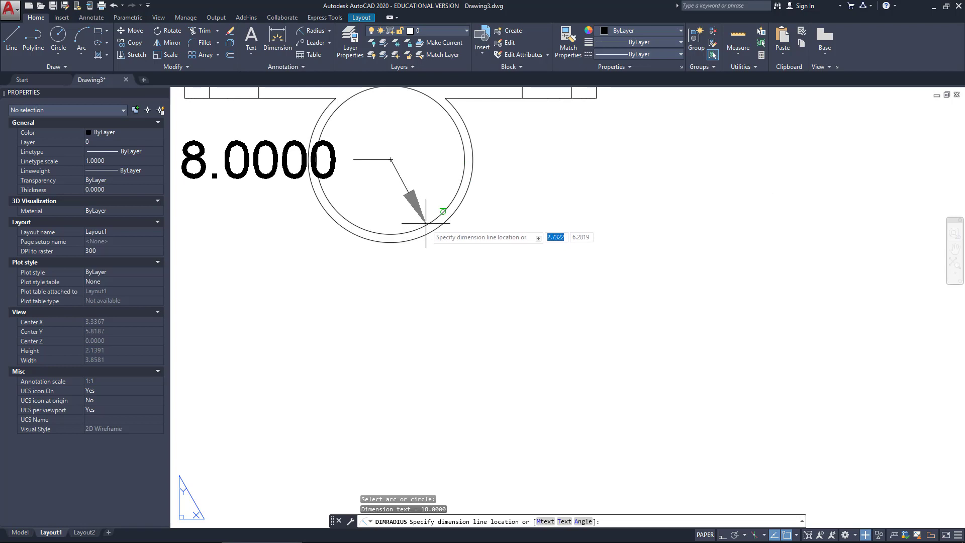
middle_drag(426, 225, 502, 242)
scroll(501, 242, down, 2)
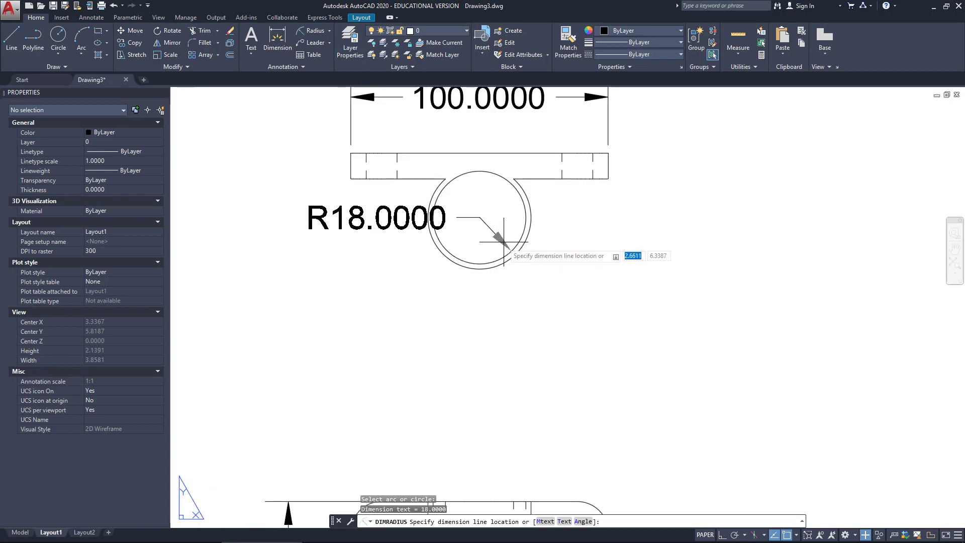
click(505, 240)
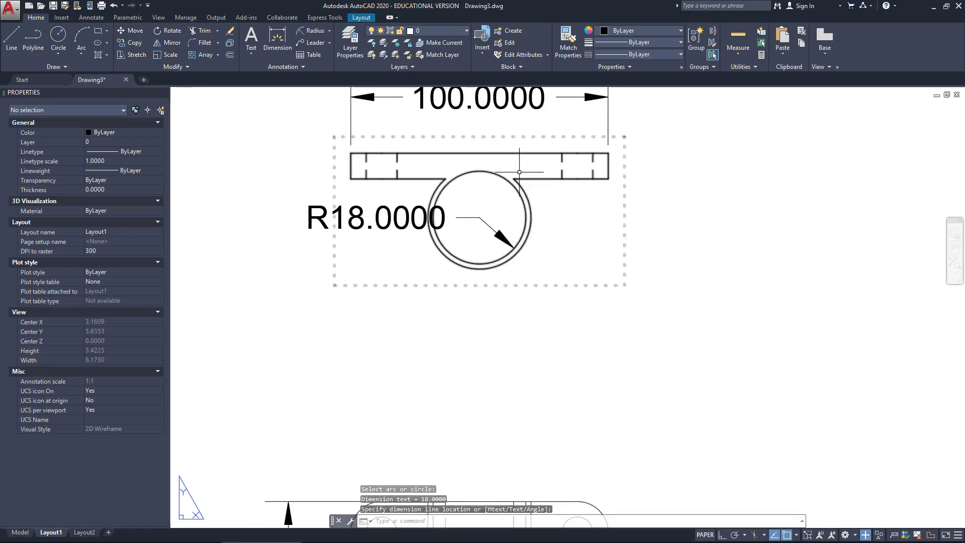
Add a radius dimension to the tube's outer circle, placed at the lower right of the plan view.
key(Return)
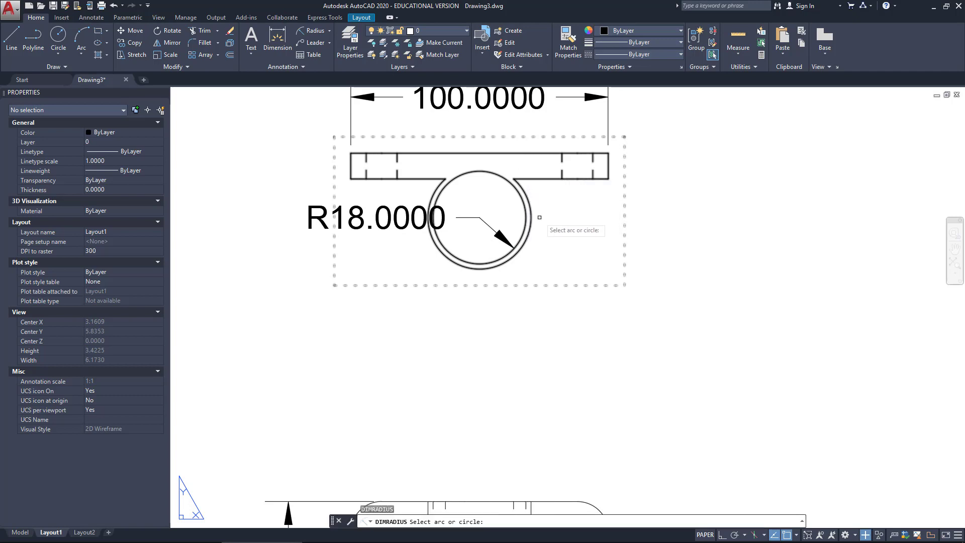
click(530, 229)
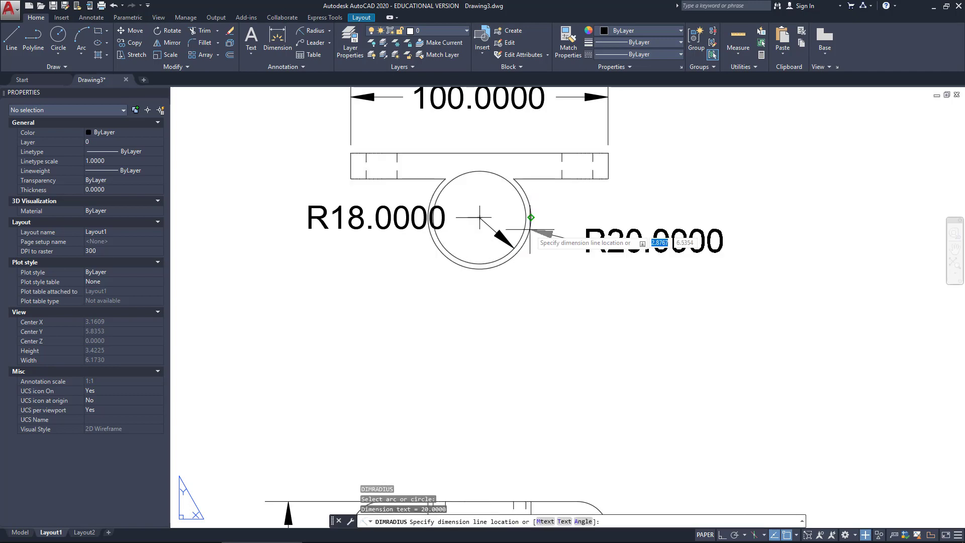
click(551, 255)
Add a multiline text label reading "Plan" directly beneath the plan view.
scroll(648, 136, down, 3)
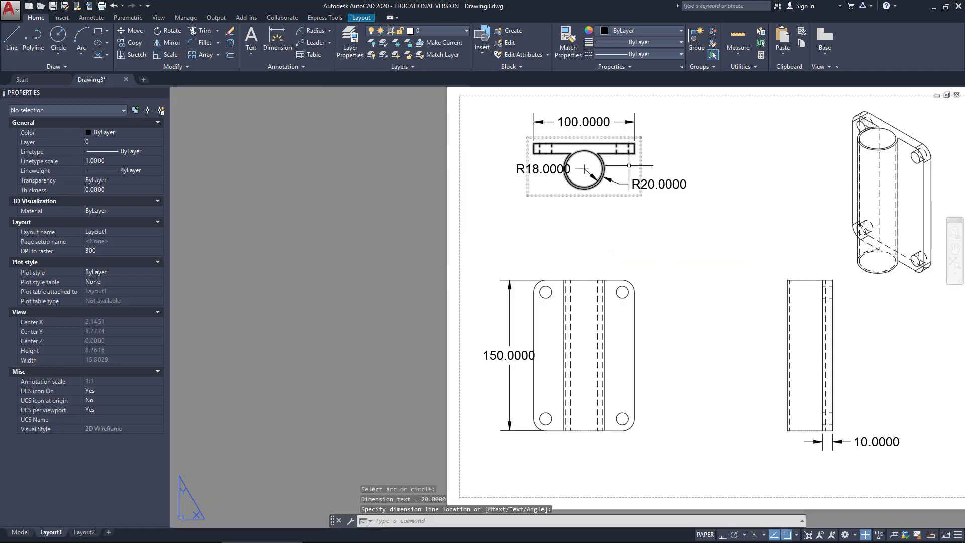
scroll(641, 166, up, 1)
scroll(458, 144, down, 4)
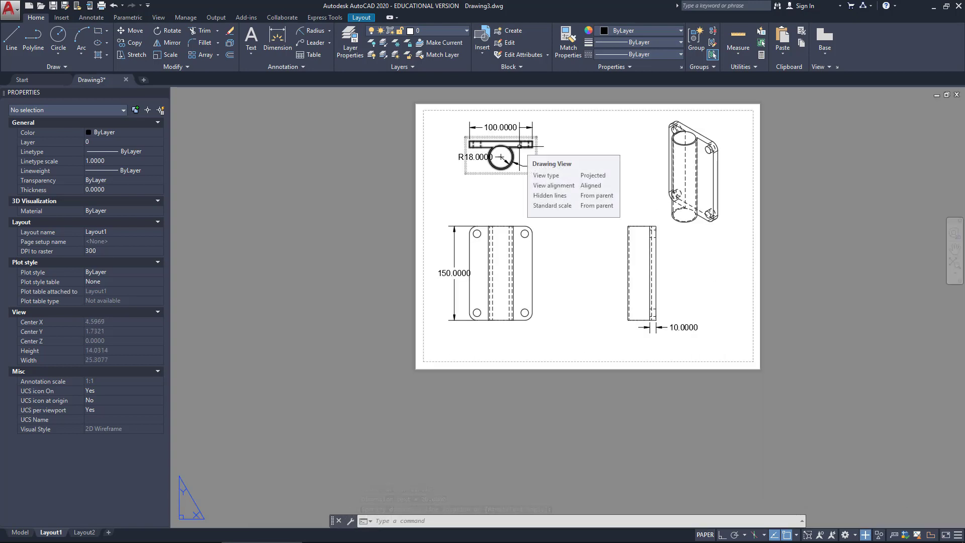
scroll(517, 146, up, 5)
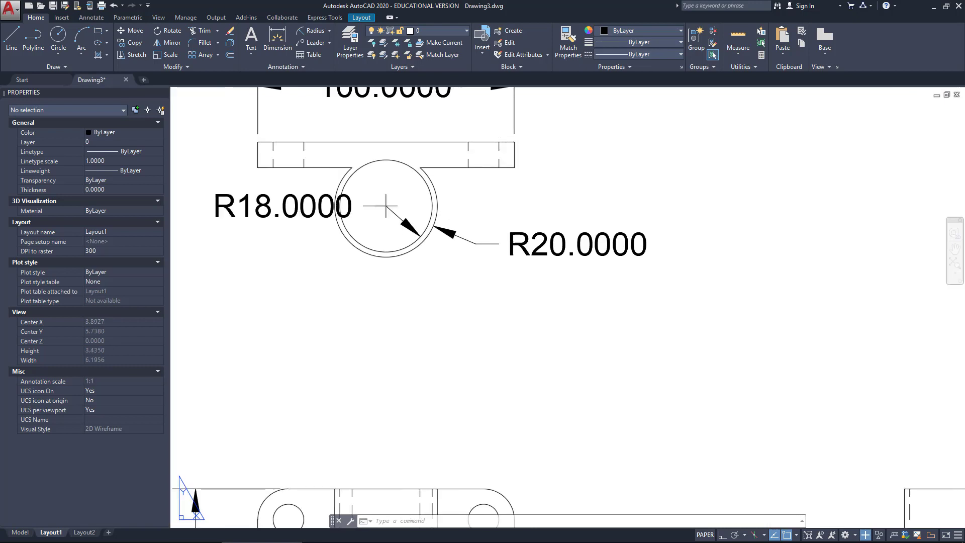
click(256, 39)
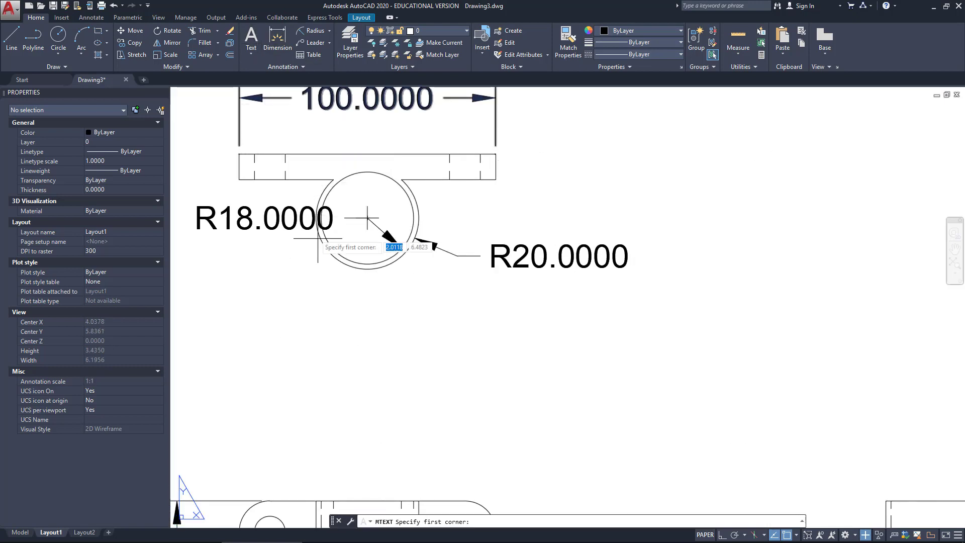
click(250, 283)
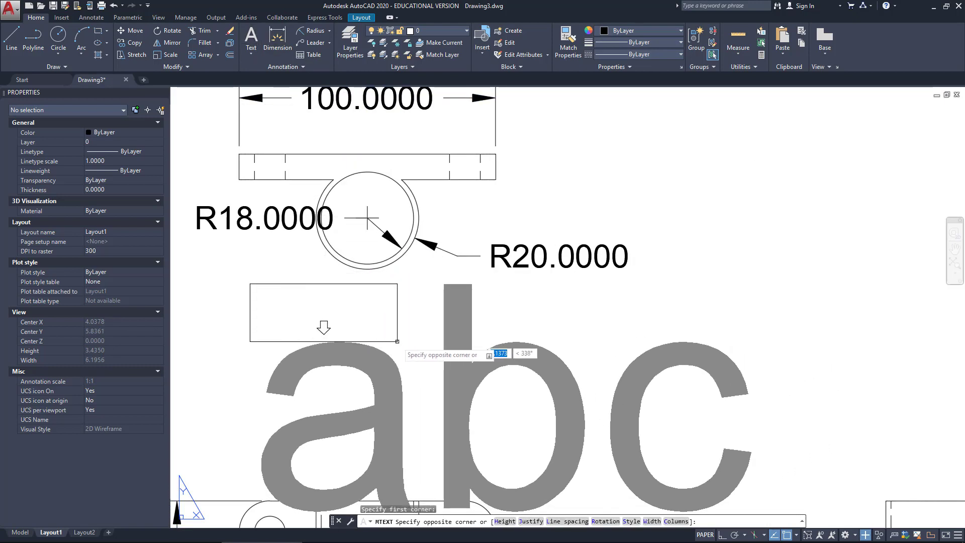
click(615, 405)
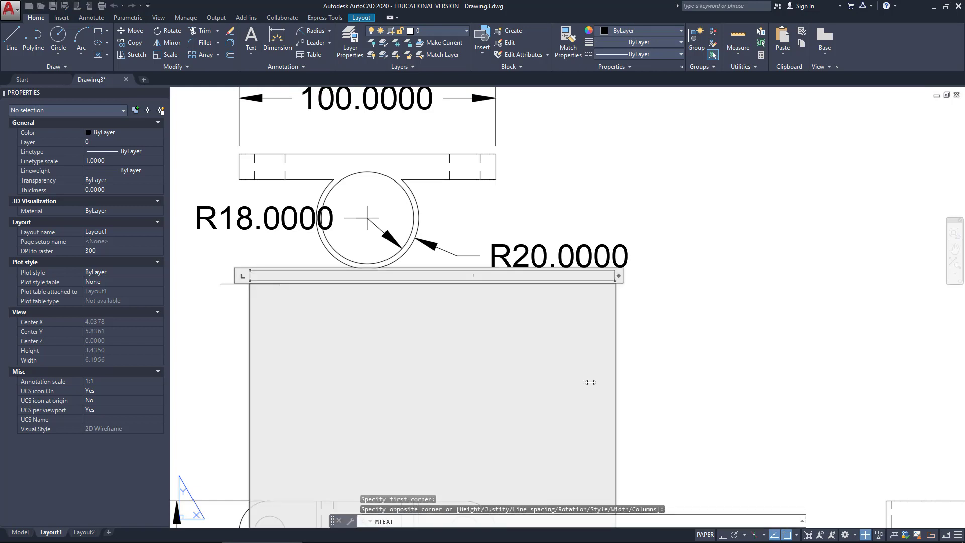
text(Pln)
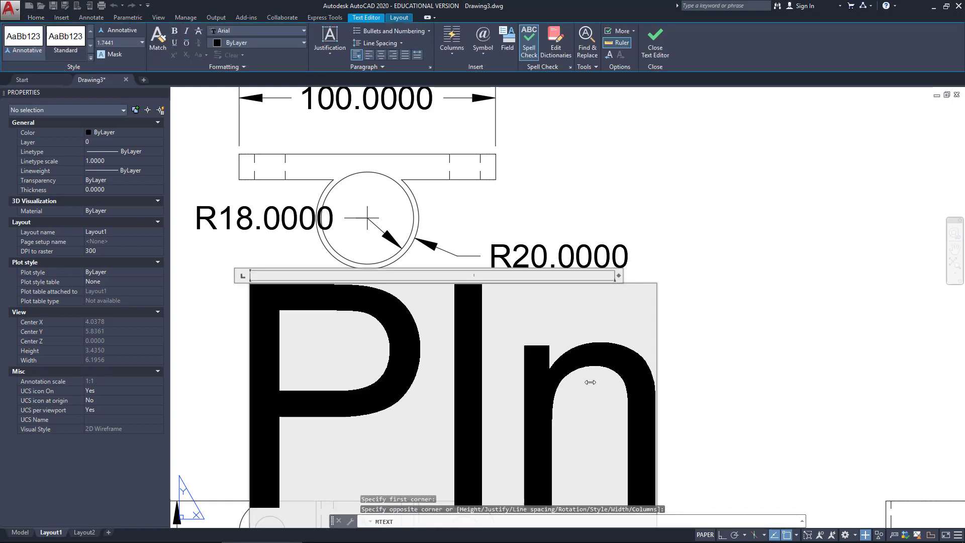
key(BackSpace)
text(an)
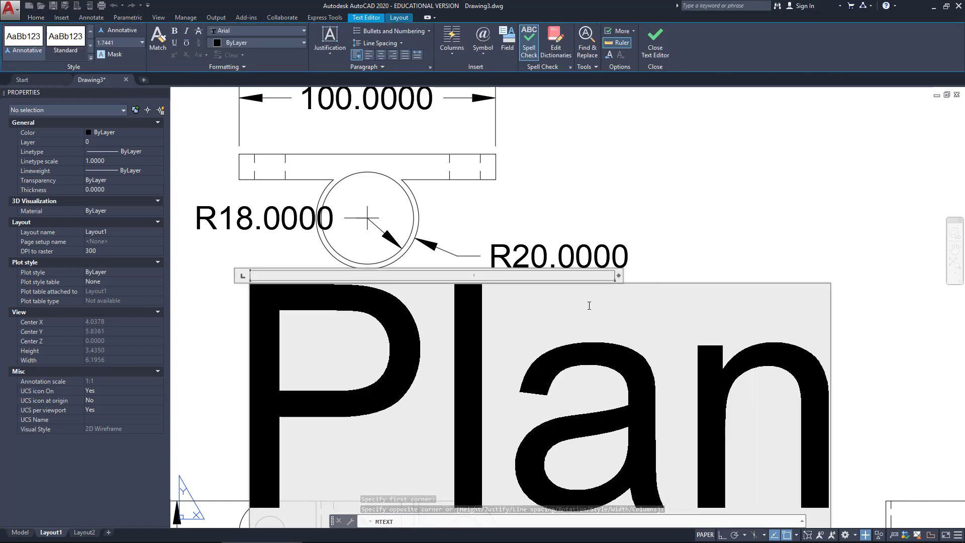
scroll(589, 298, down, 4)
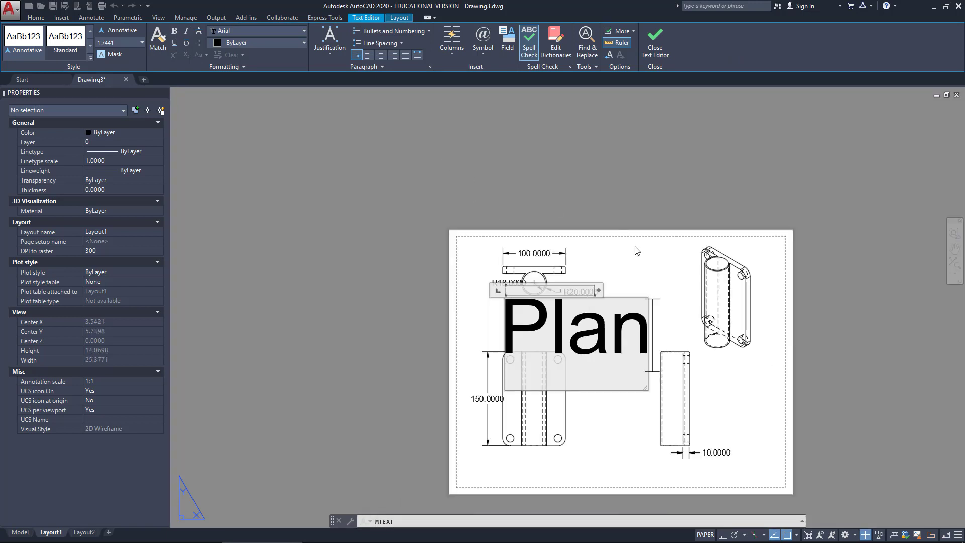
click(635, 250)
Try text heights of 0.7 and 0.4 on the "Plan" label.
click(574, 306)
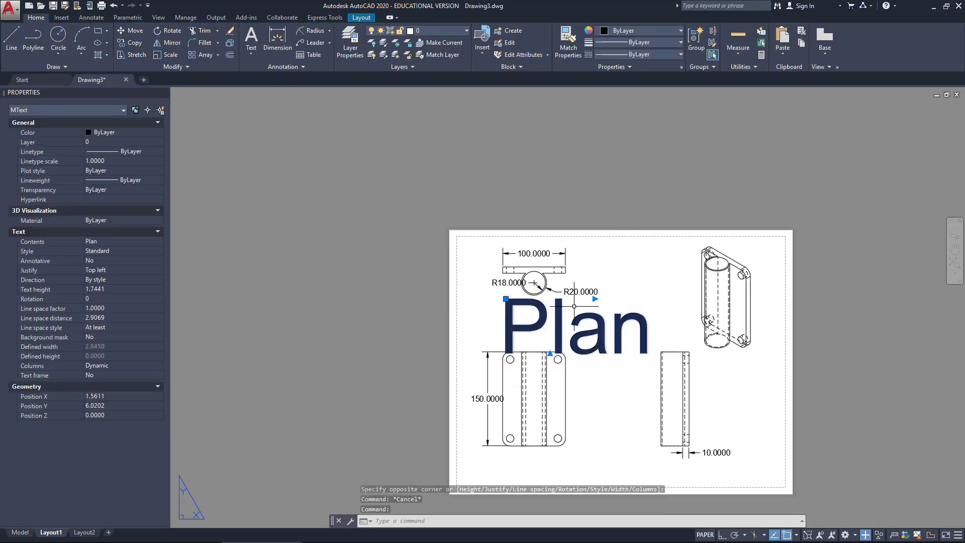
click(96, 288)
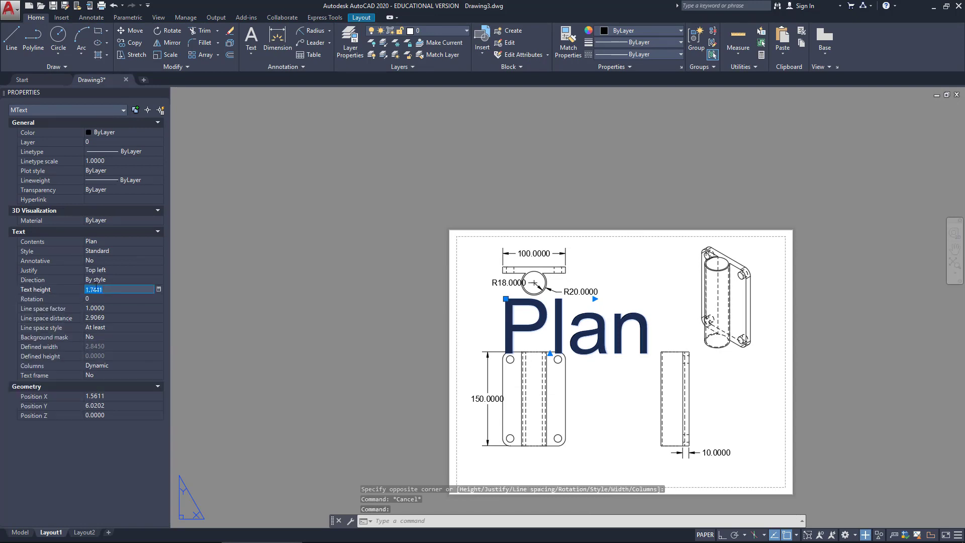
key(BackSpace)
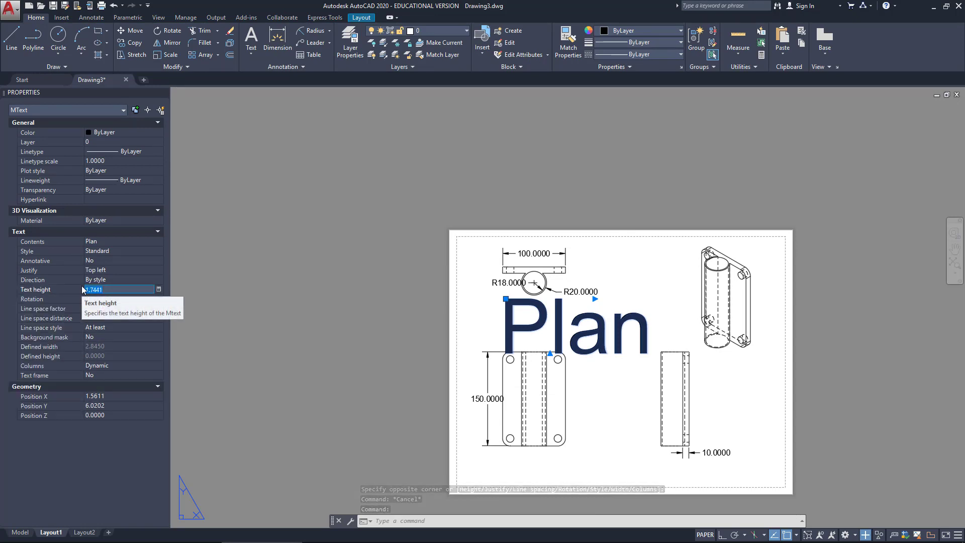
text(0.7)
key(Tab)
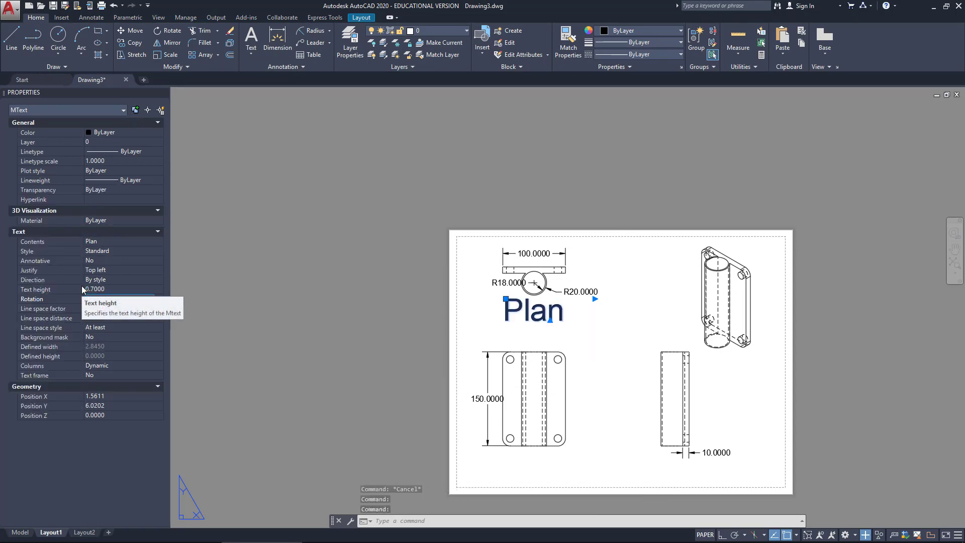
click(107, 287)
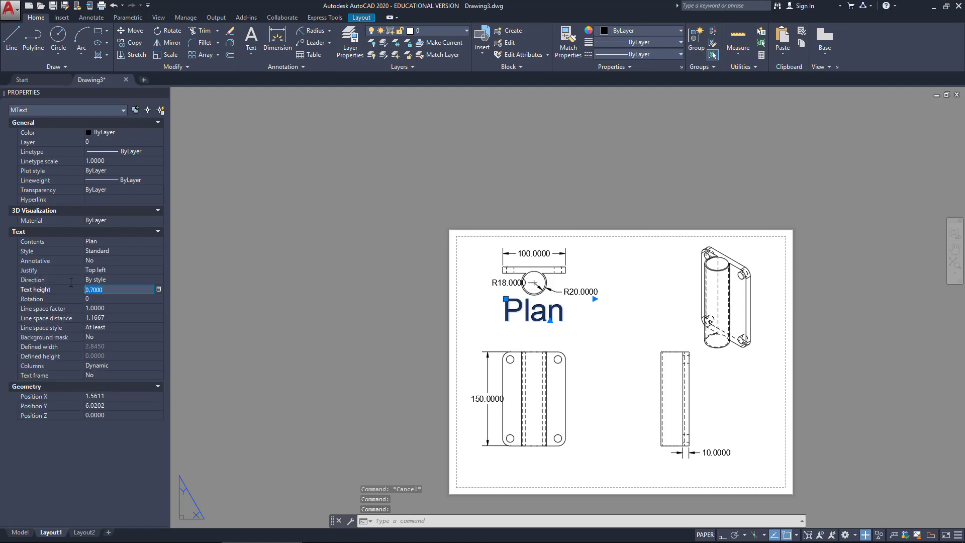
text(0.4)
key(Return)
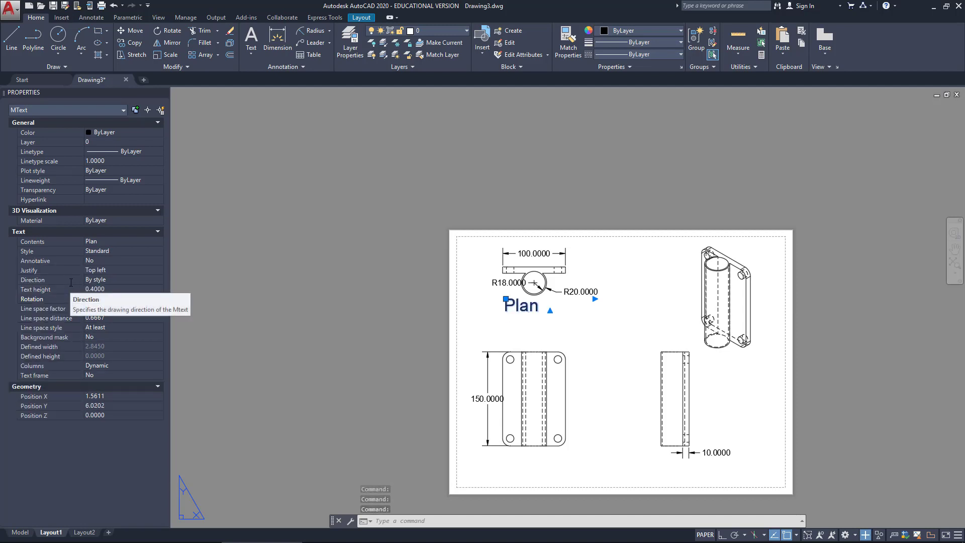
key(Tab)
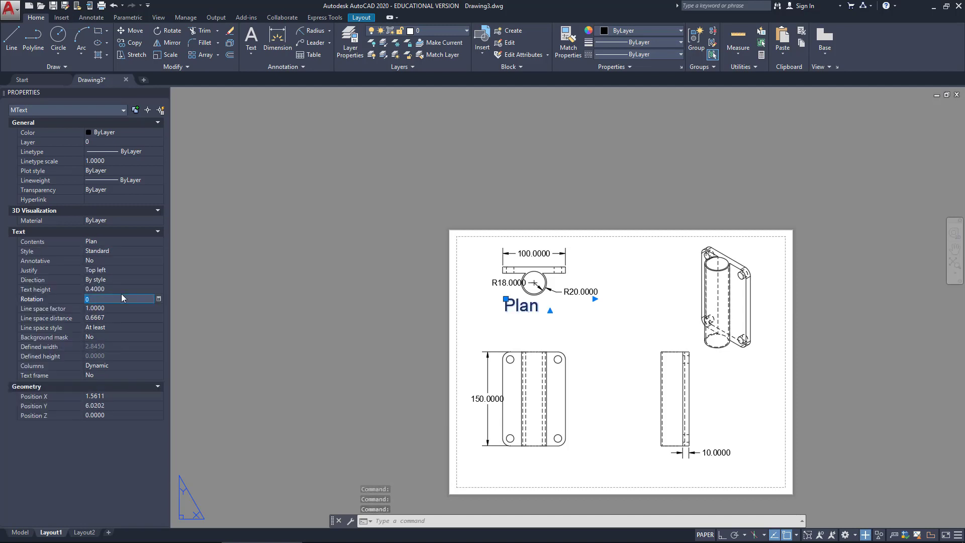
Set the "Plan" label's text height to 0.3 and copy the label to the clipboard.
click(121, 290)
text(0.3)
key(Tab)
key(ctrl+c)
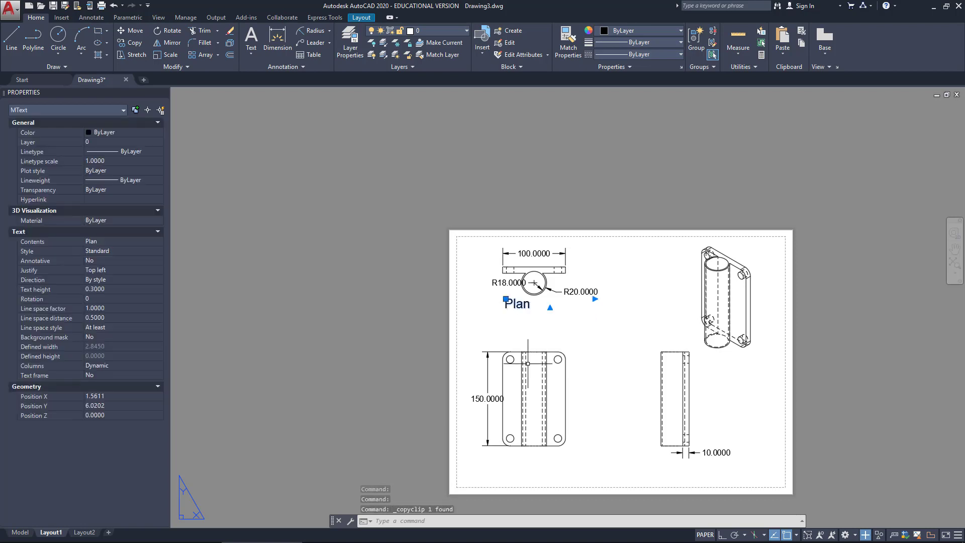
scroll(461, 232, down, 3)
scroll(462, 233, up, 6)
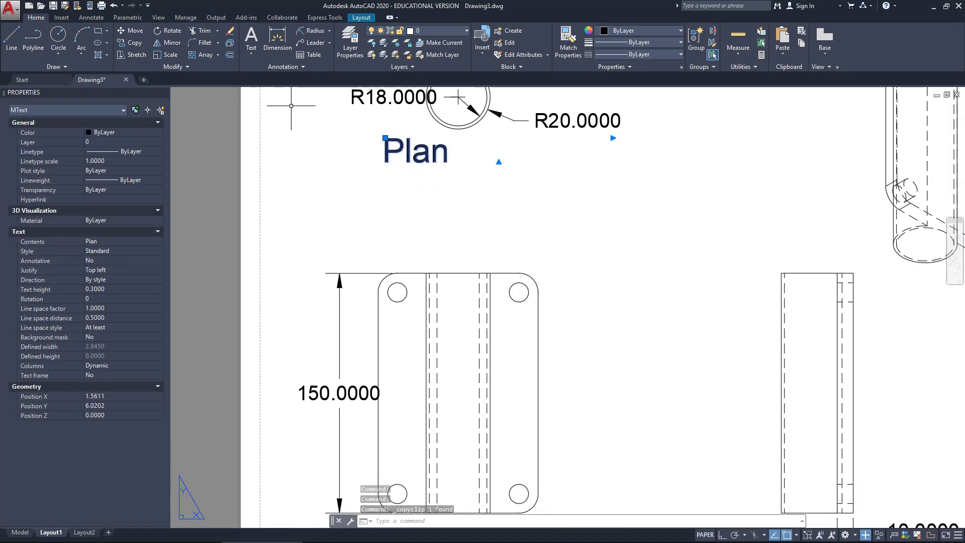
click(133, 44)
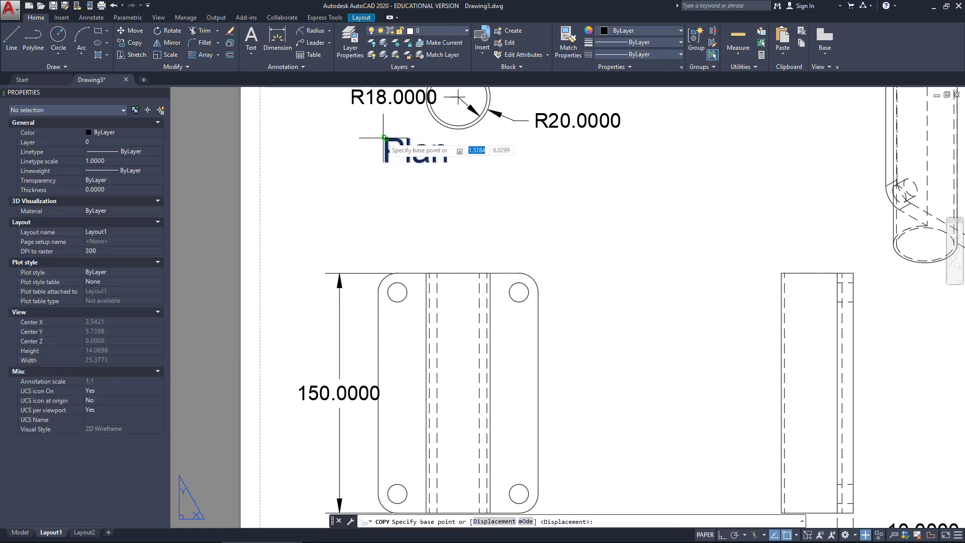
key(Escape)
key(Escape)
key(Escape)
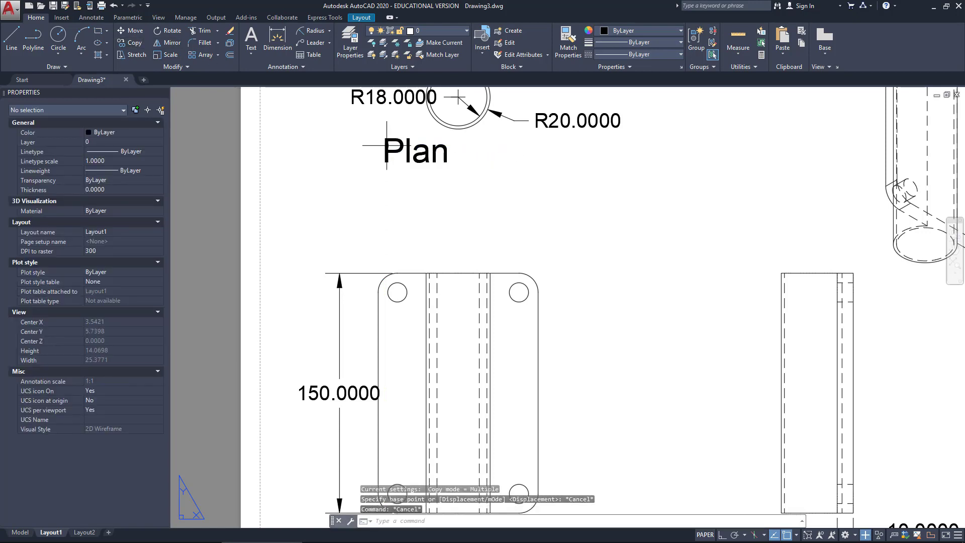
Copy the "Plan" label straight down from its top-left corner to beneath the front view, with Ortho mode on.
click(132, 44)
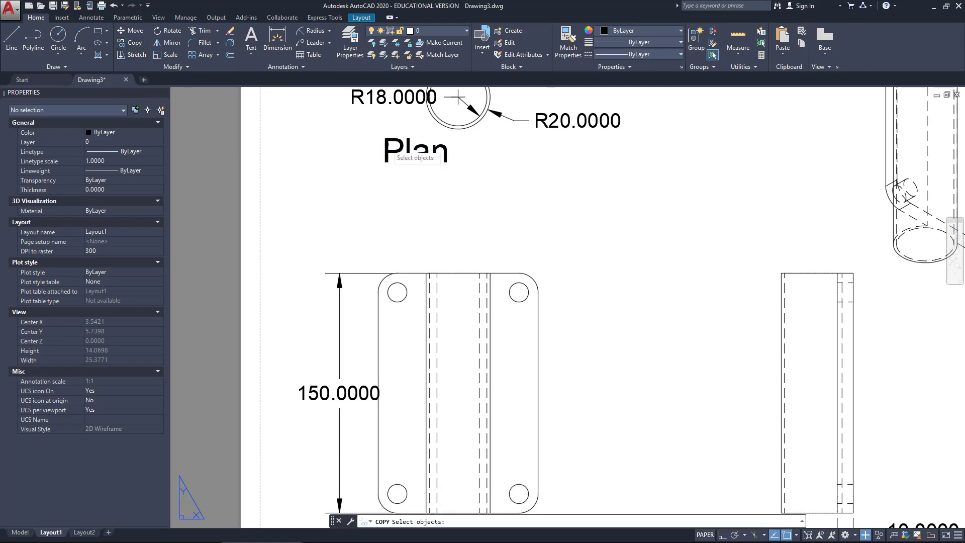
click(399, 156)
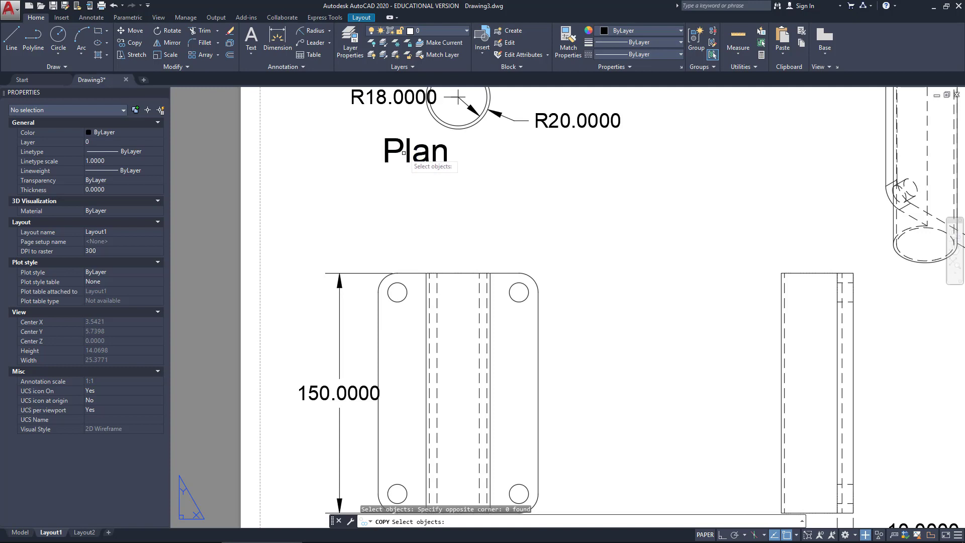
click(409, 156)
key(Return)
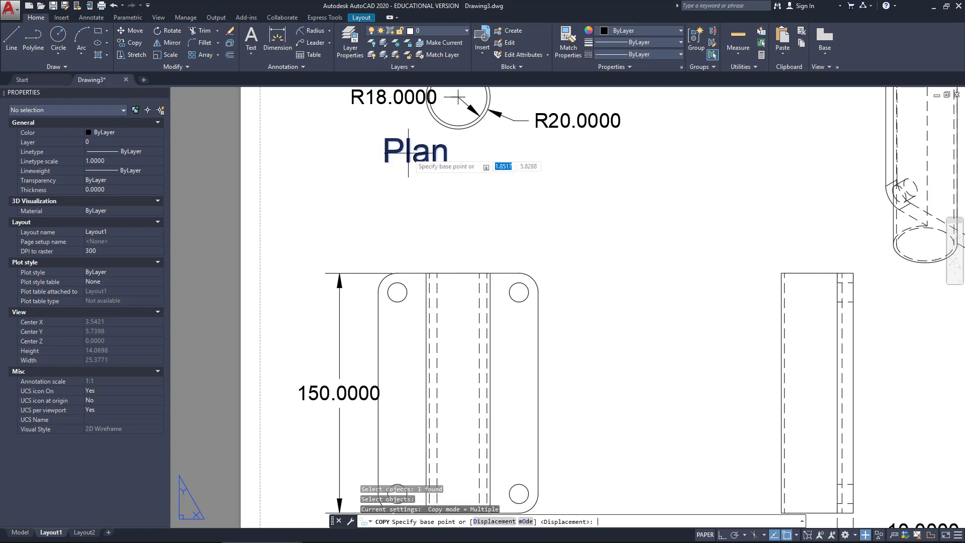
click(384, 136)
middle_drag(402, 352, 362, 203)
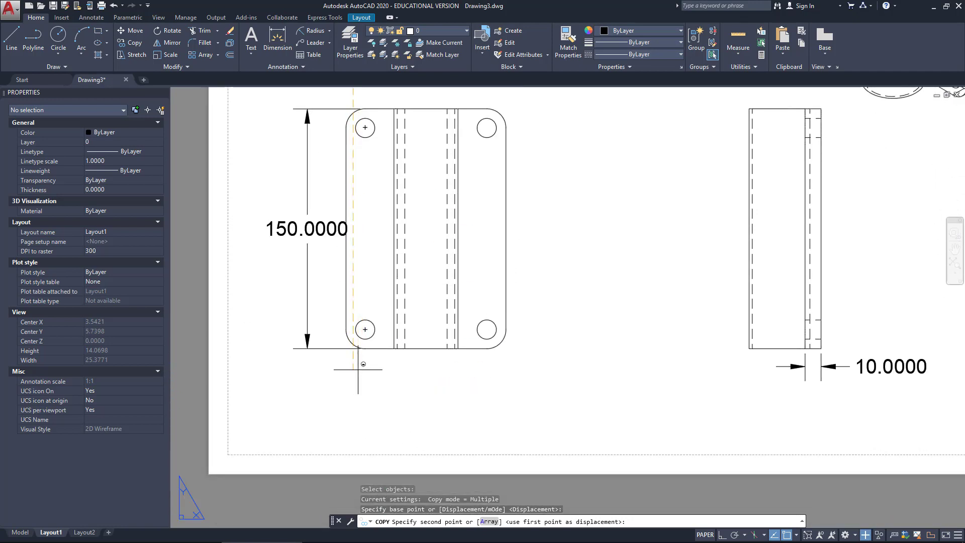
key(F8)
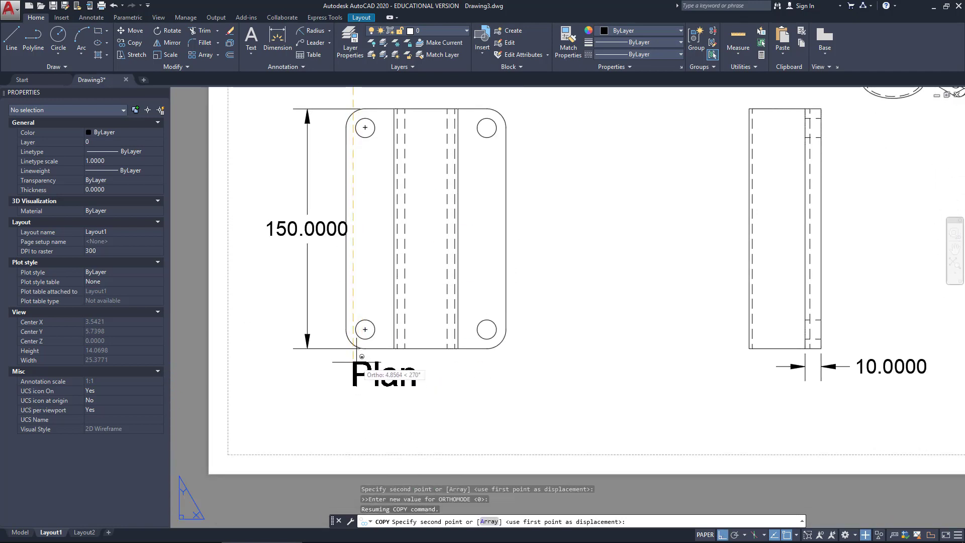
click(361, 373)
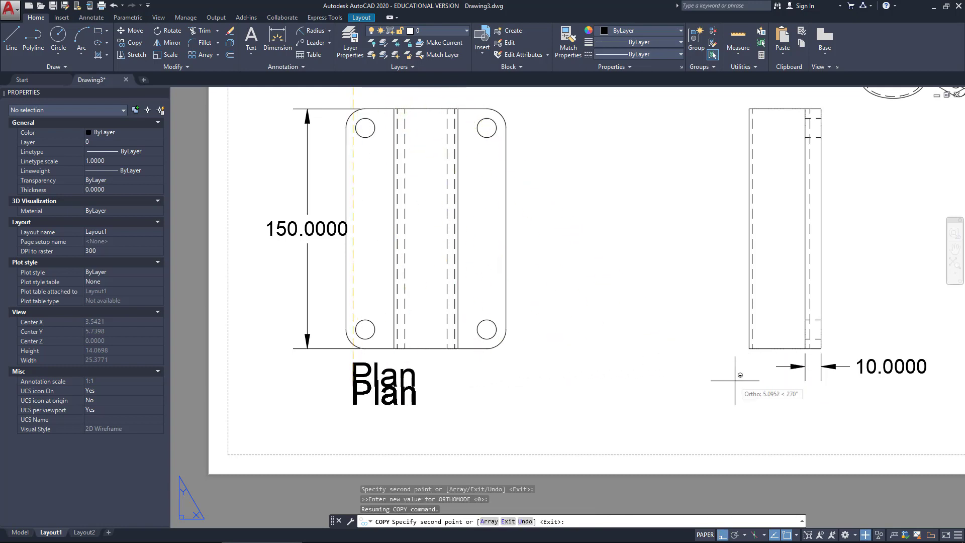
Turn Ortho mode off and place another copy of the "Plan" label beneath the side view's thickness dimension.
key(F8)
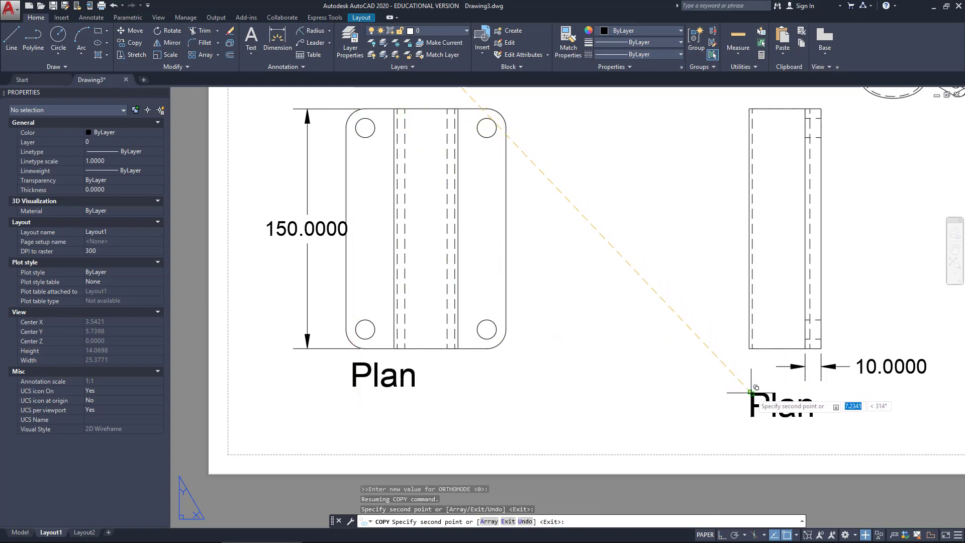
click(751, 392)
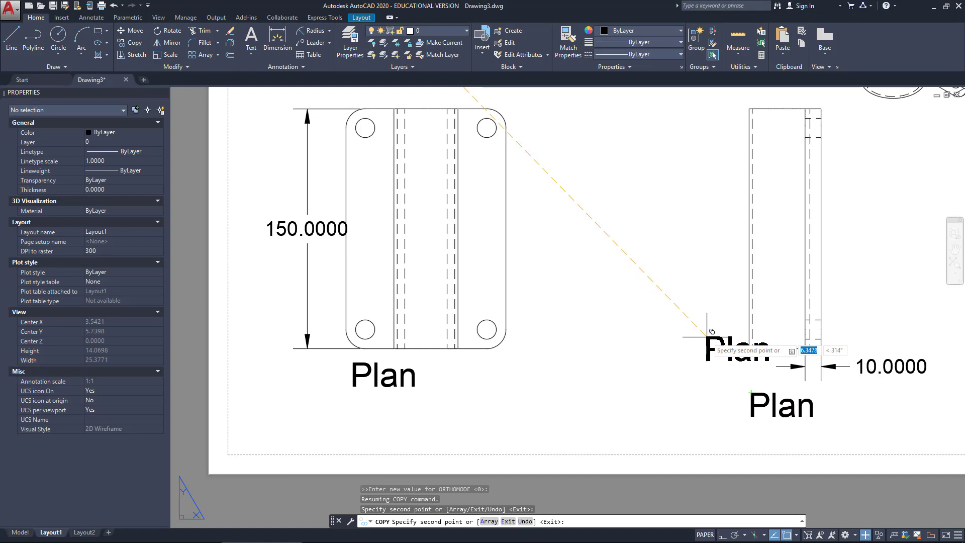
key(Escape)
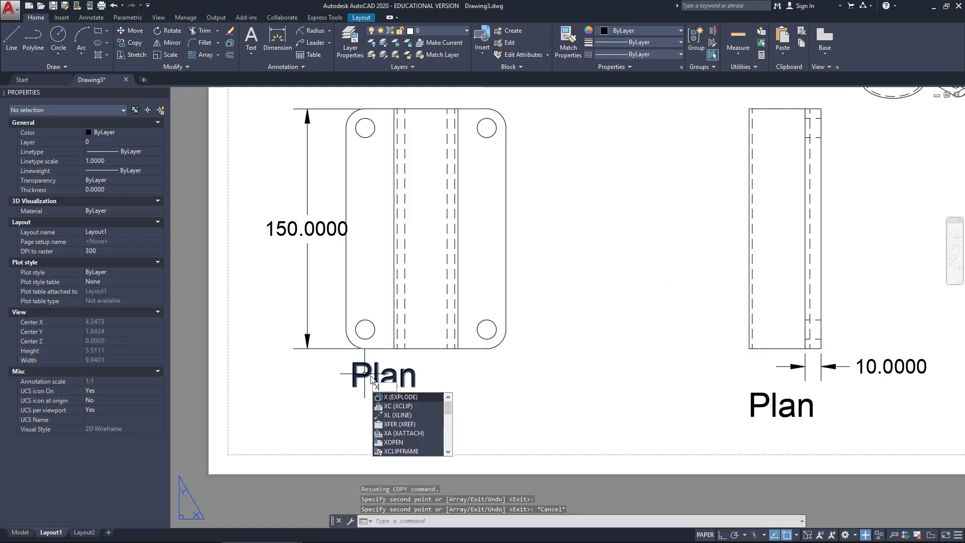
Change the copied label beneath the front view to read "Front Elevation".
double_click(366, 378)
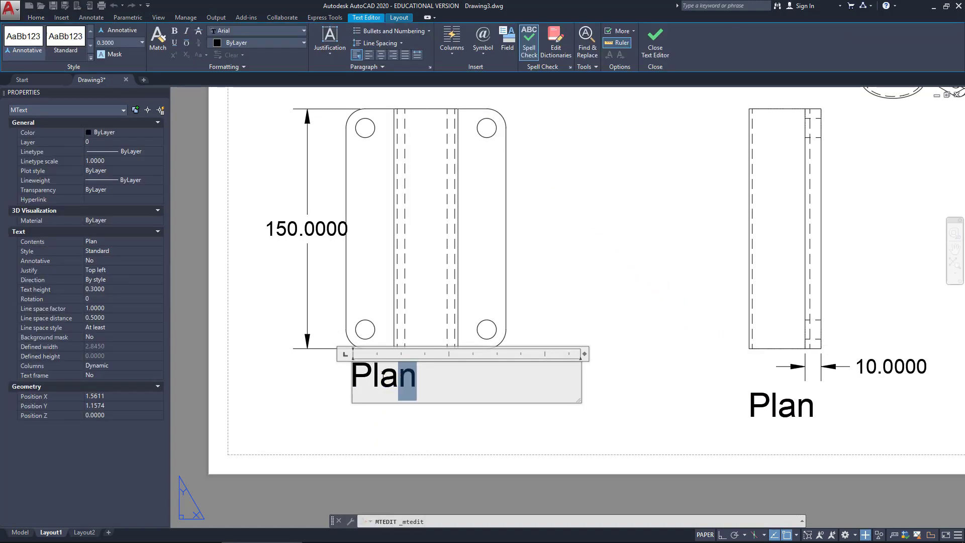
drag(384, 375, 360, 375)
text(Fr)
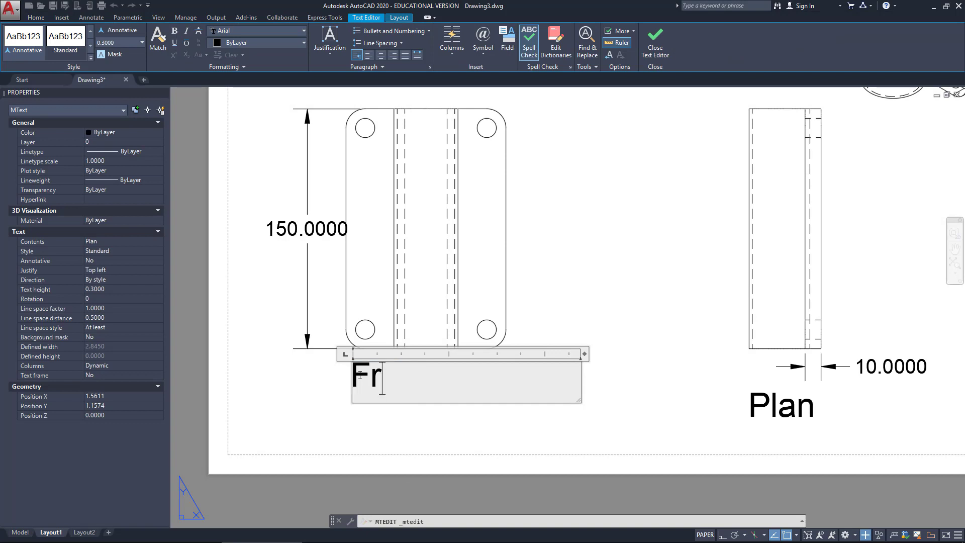
text(levation)
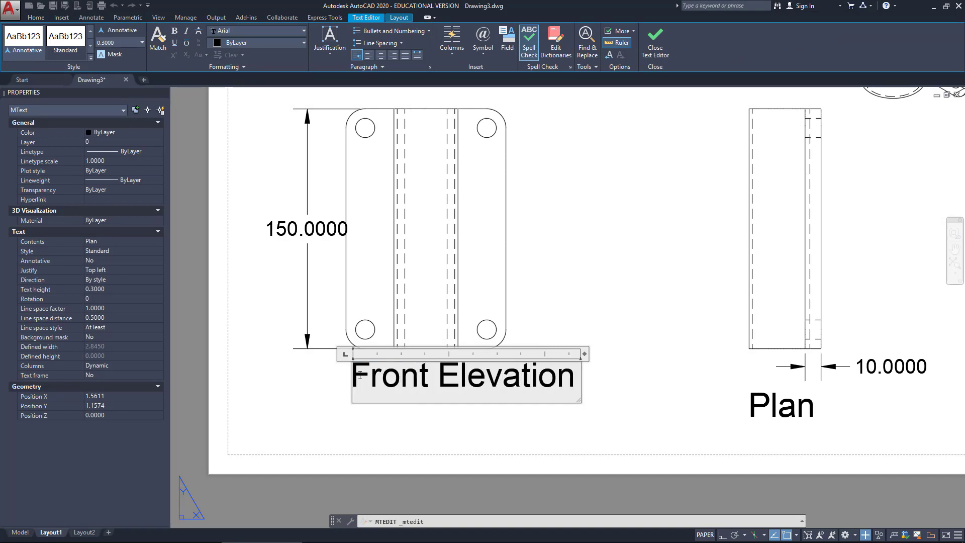
key(Return)
key(BackSpace)
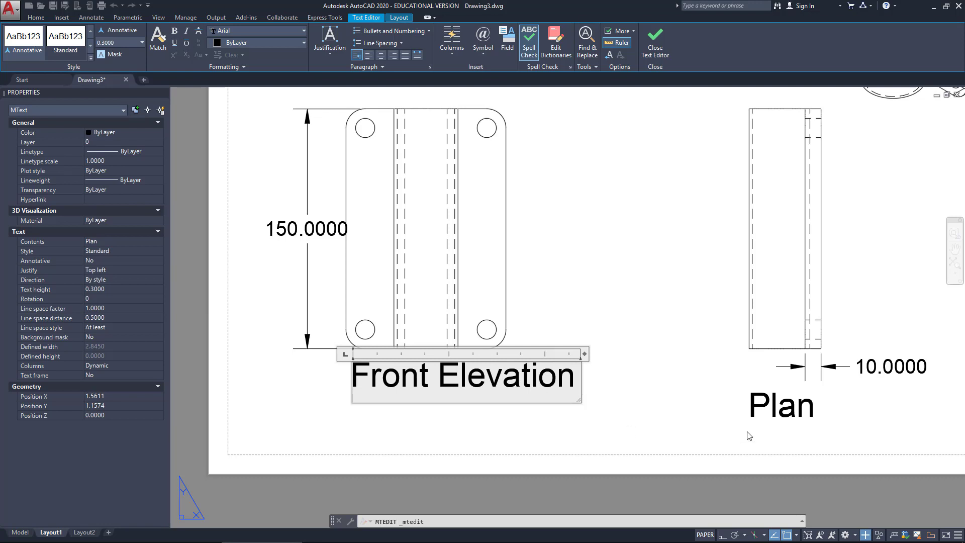
Change the copied label beneath the side view to read "Right Elevation" and close the text editing.
click(762, 409)
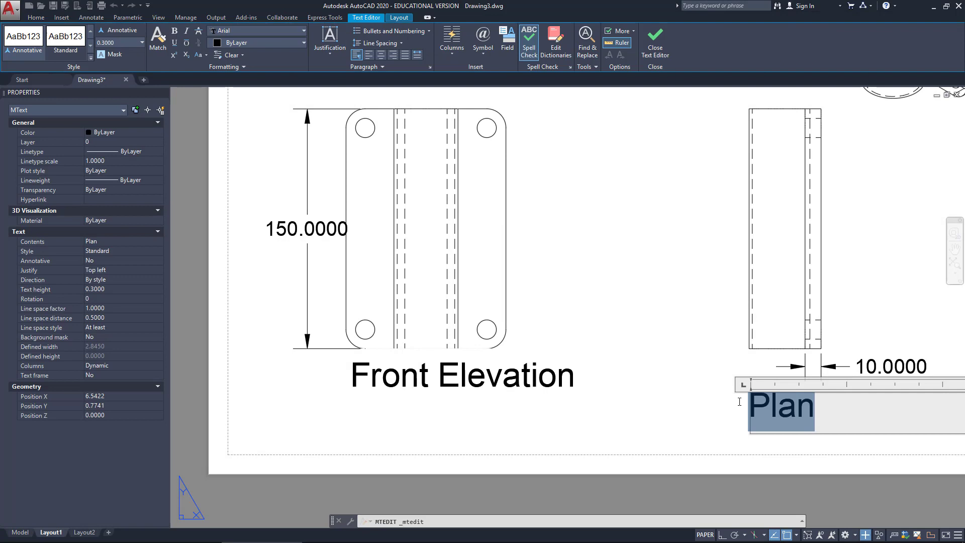
text(Right Ele)
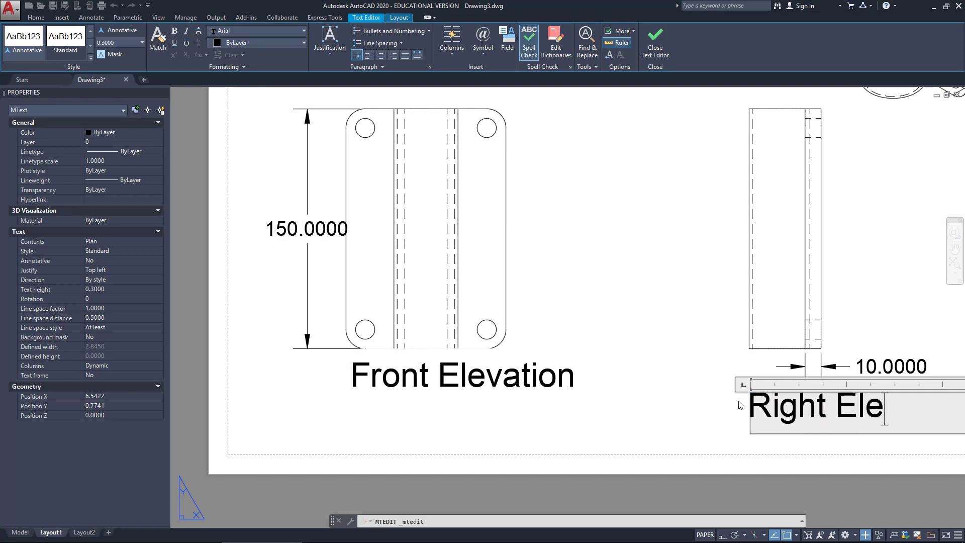
text(vat)
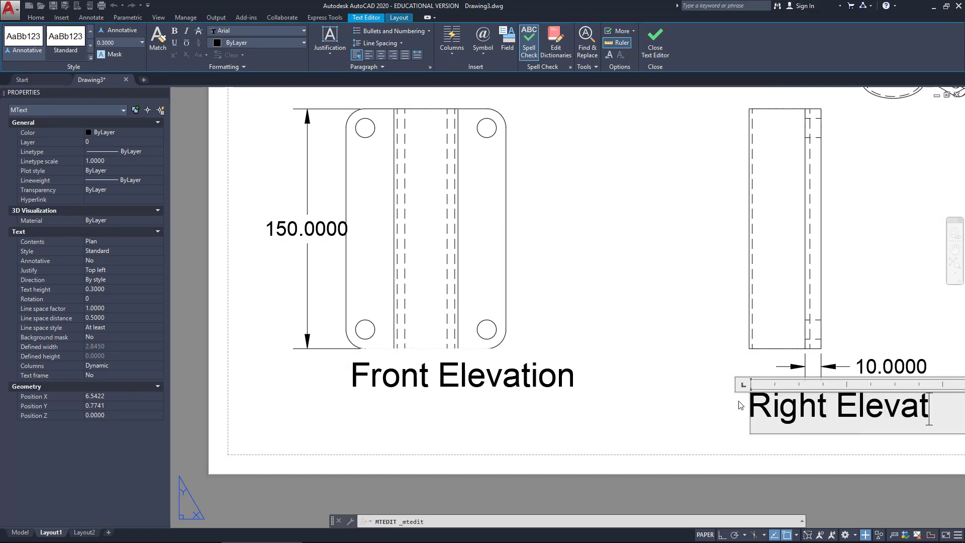
text(ion)
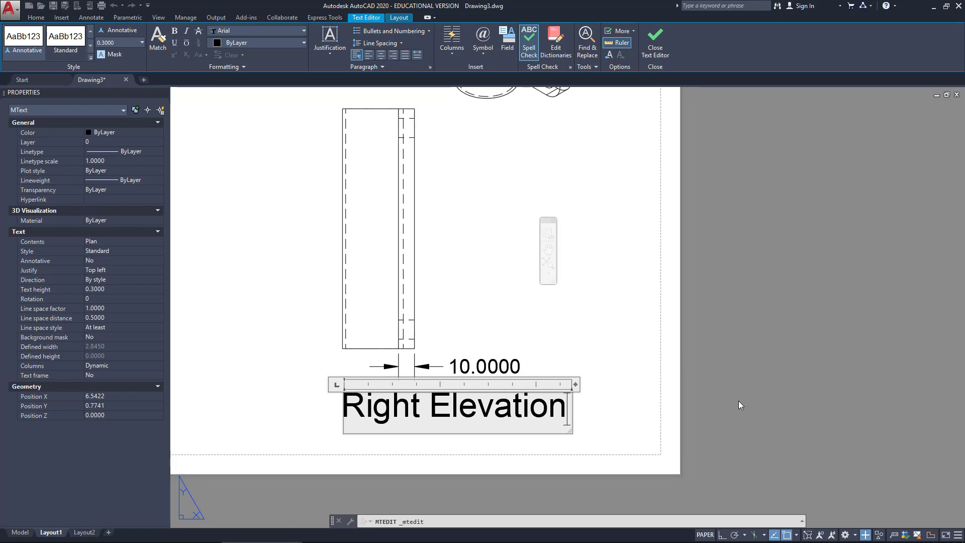
click(723, 351)
middle_drag(439, 201, 578, 267)
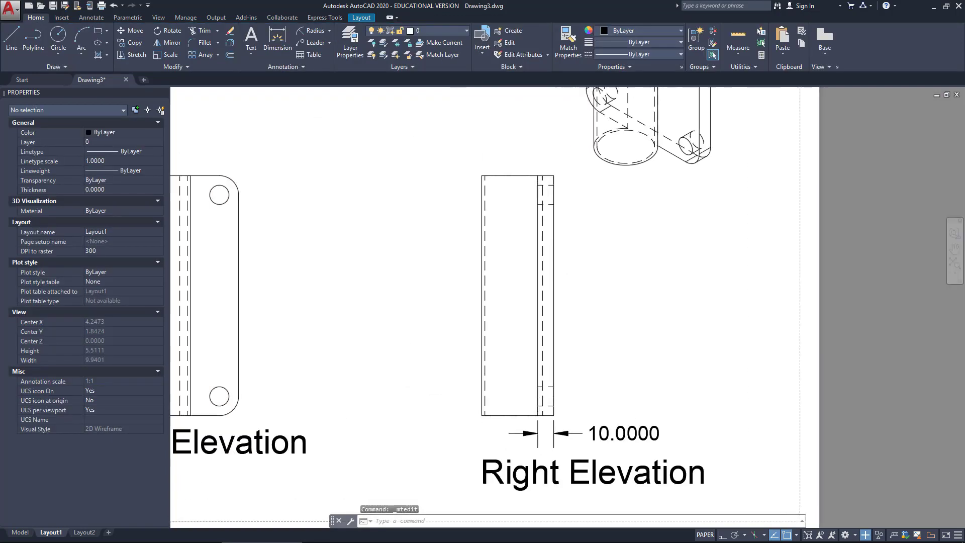
scroll(603, 301, down, 5)
scroll(603, 266, up, 3)
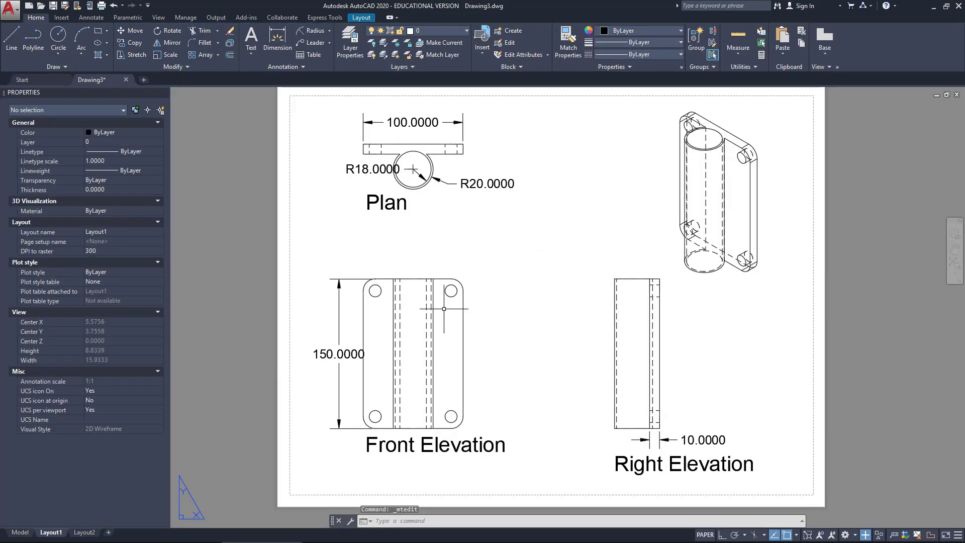
click(23, 532)
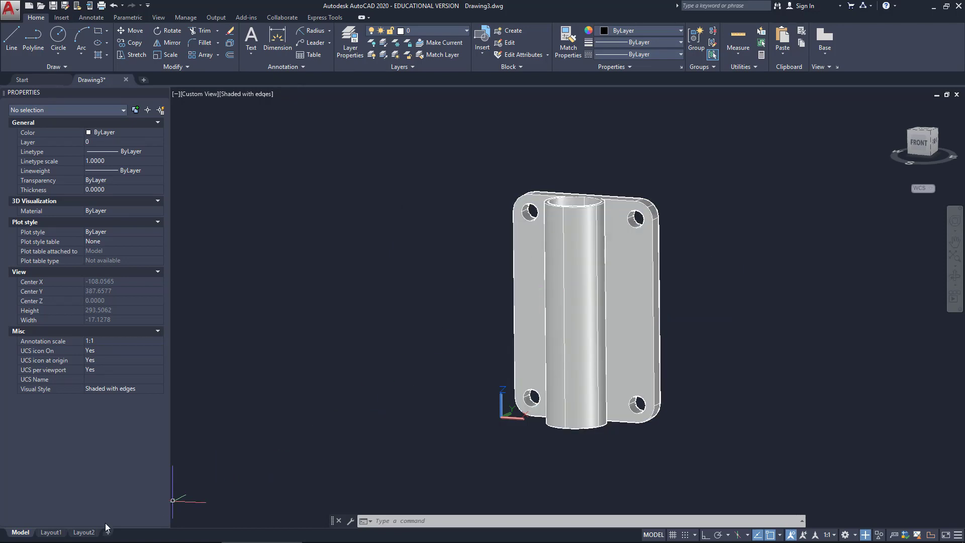
click(50, 533)
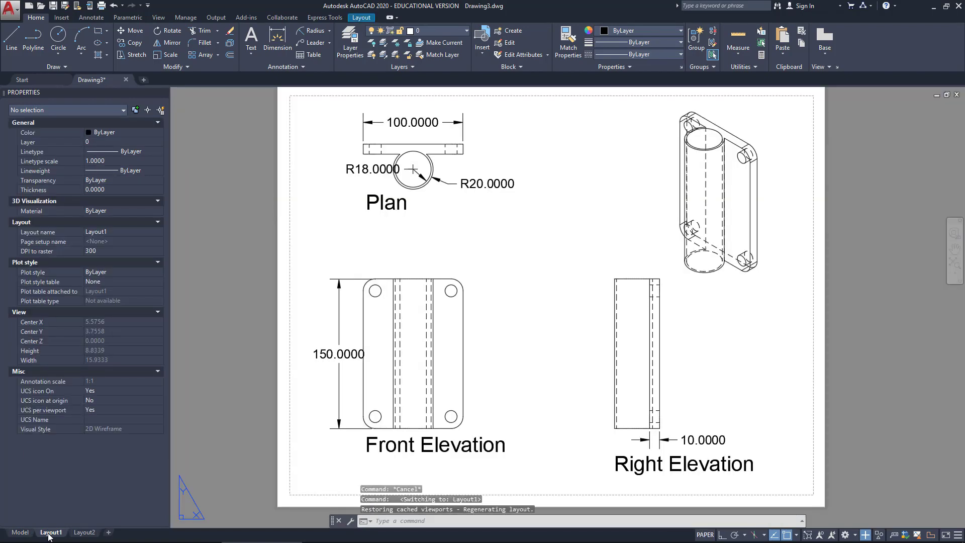
Select all five dimensions across the plan, front and side views and set their primary units precision to 0.0.
click(420, 123)
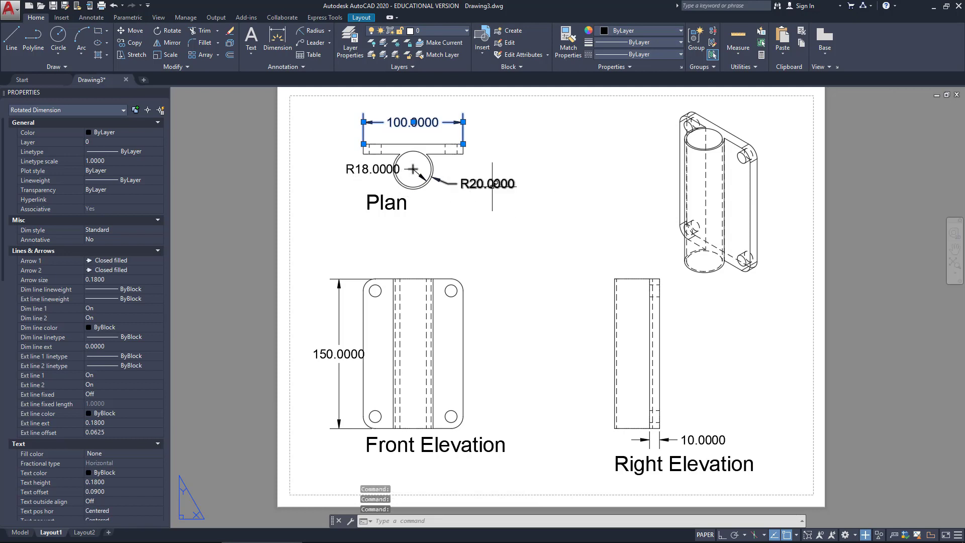
click(421, 173)
click(373, 169)
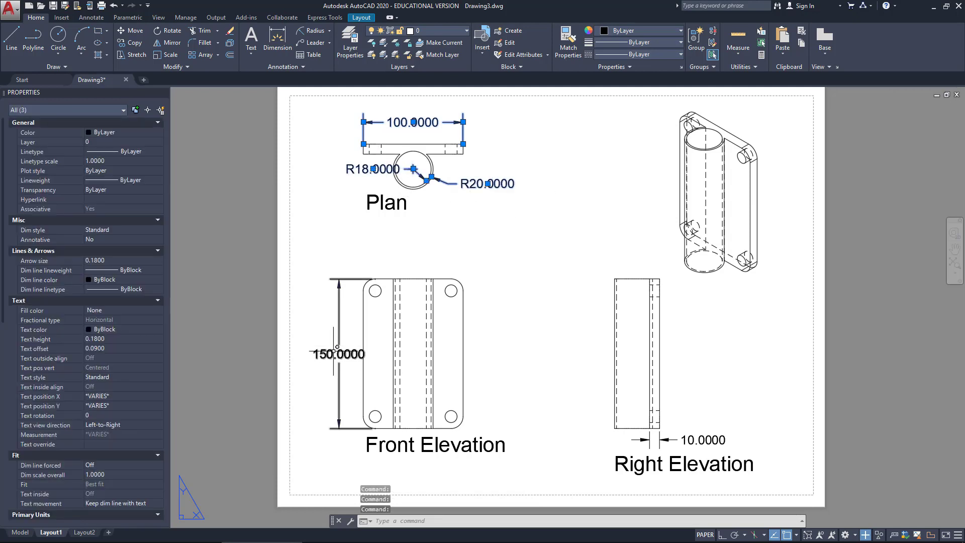
click(338, 353)
click(698, 439)
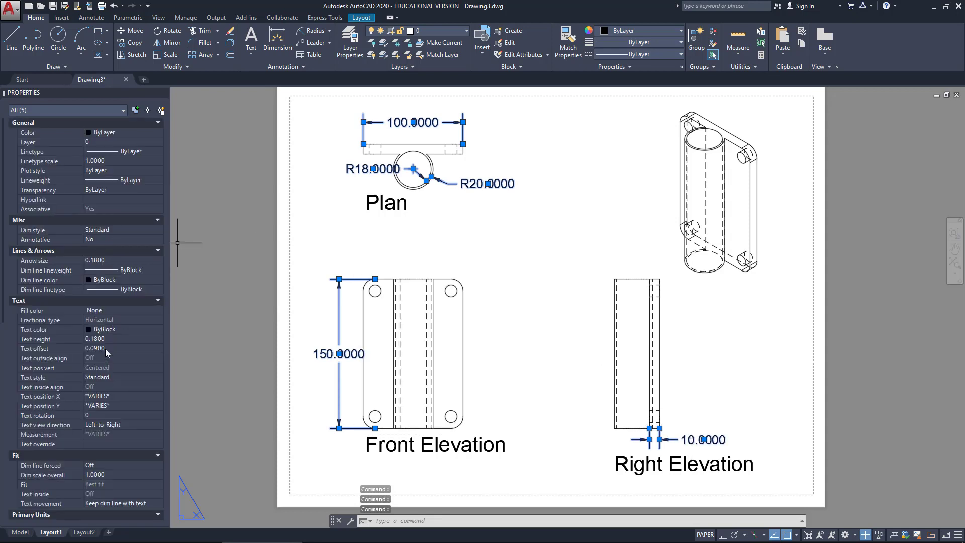
scroll(104, 348, down, 8)
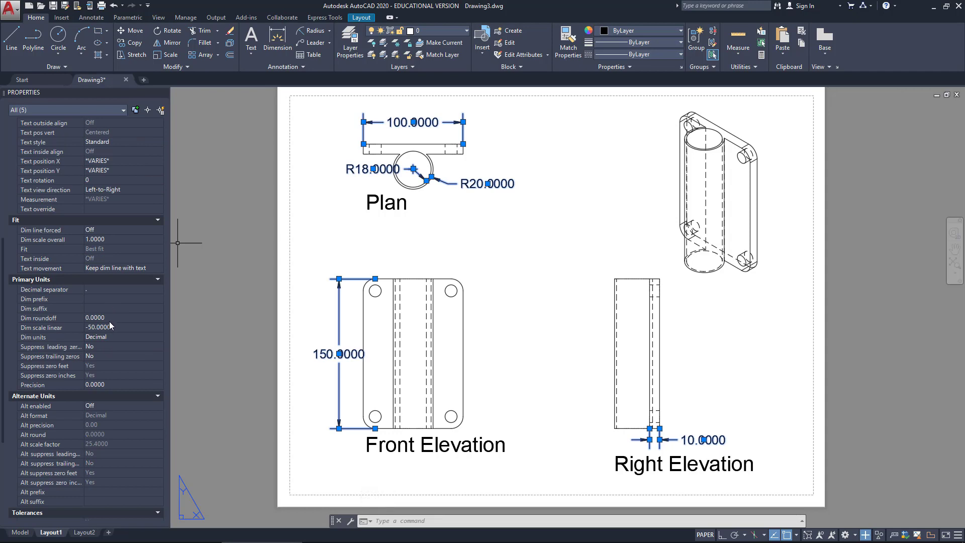
scroll(110, 321, down, 2)
scroll(110, 317, down, 3)
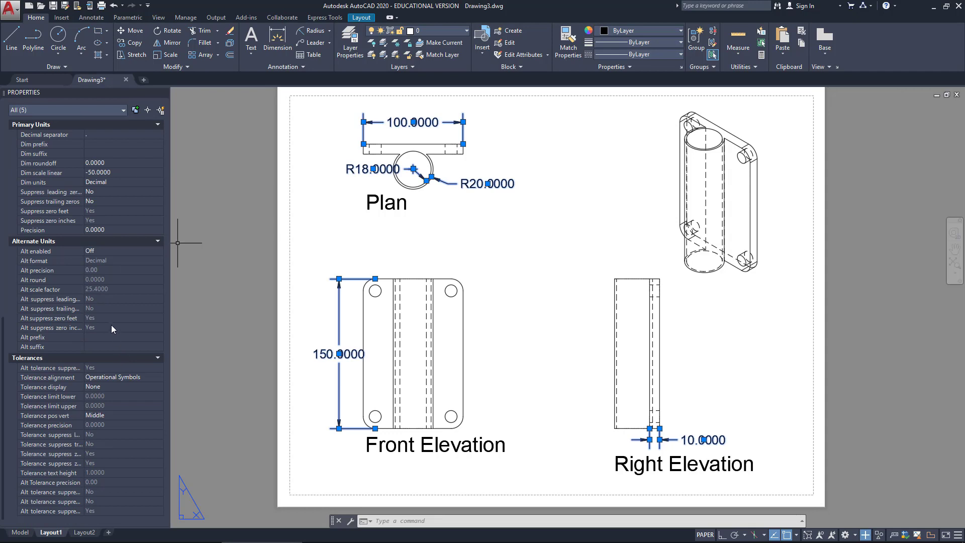
click(104, 229)
click(143, 231)
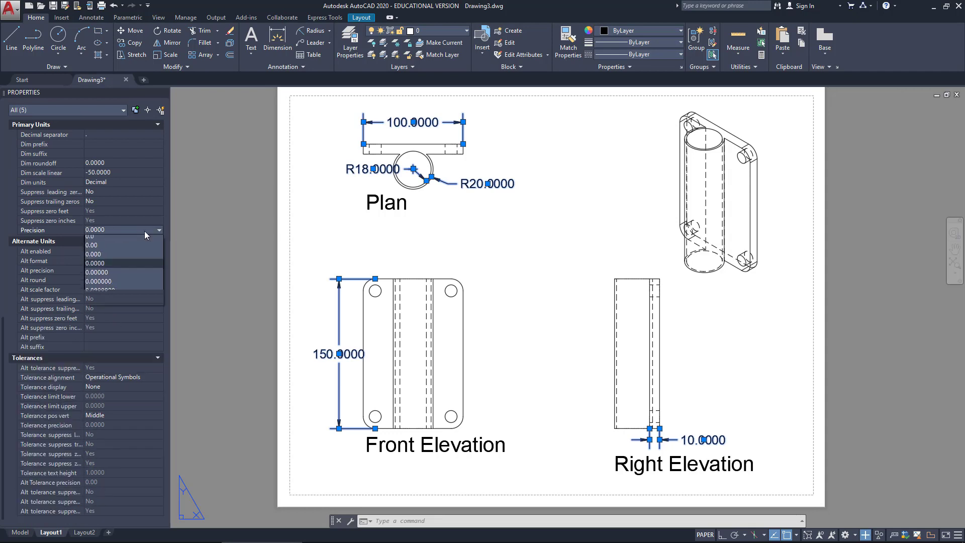
click(92, 246)
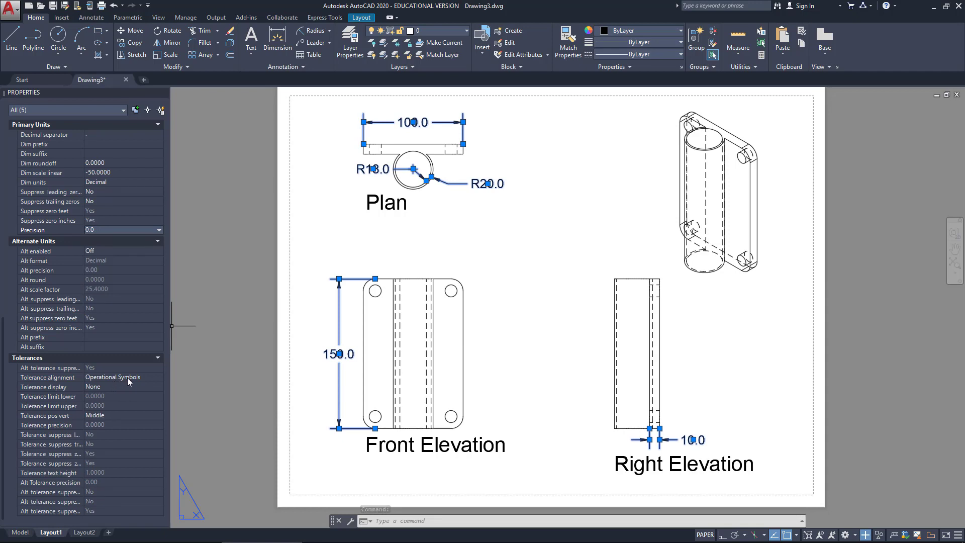
Give the selected dimensions a symmetrical tolerance display with an upper limit of 0.1.
click(100, 387)
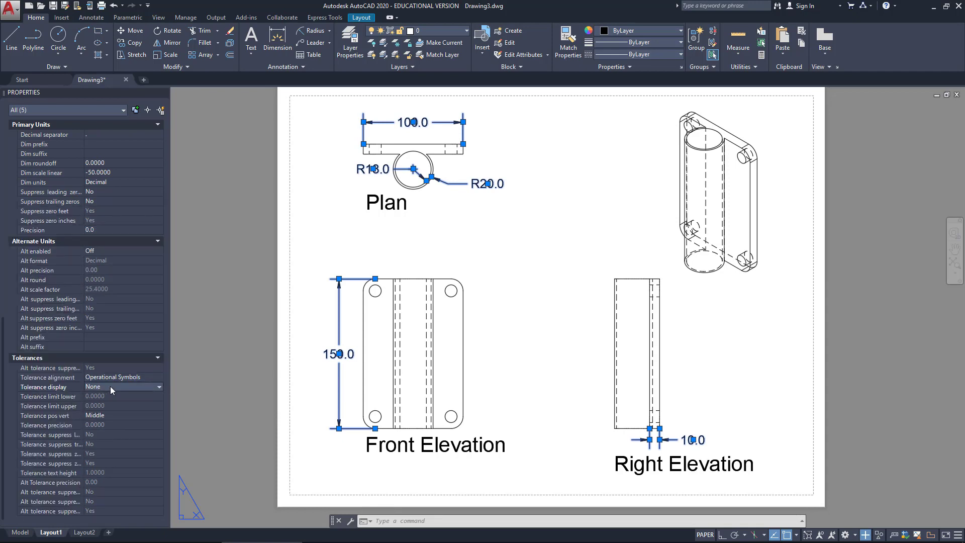
click(110, 386)
click(107, 403)
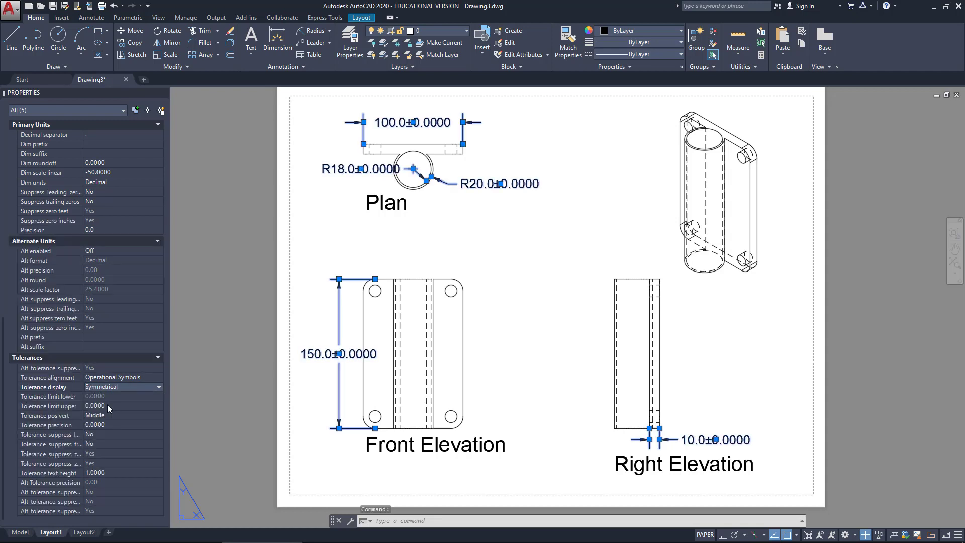
click(104, 405)
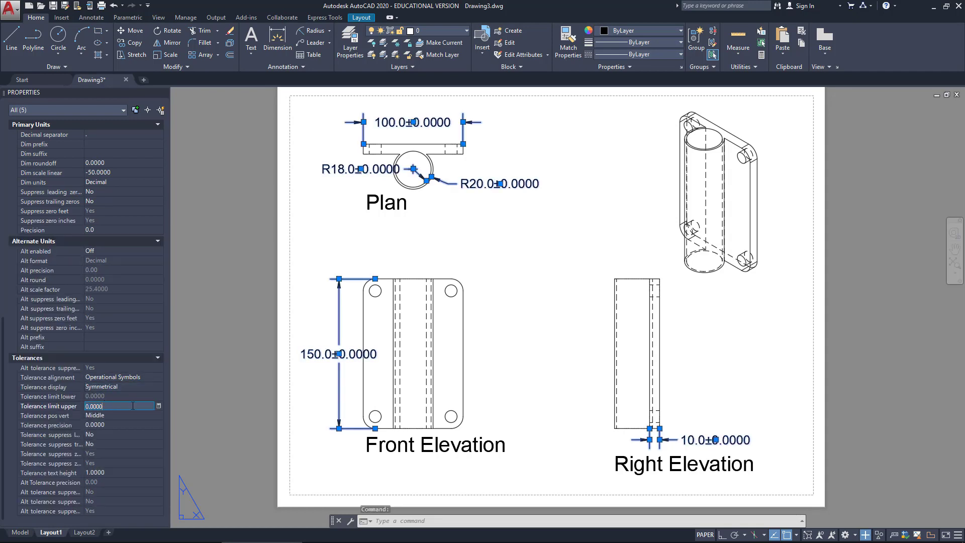
text(0.1)
key(Return)
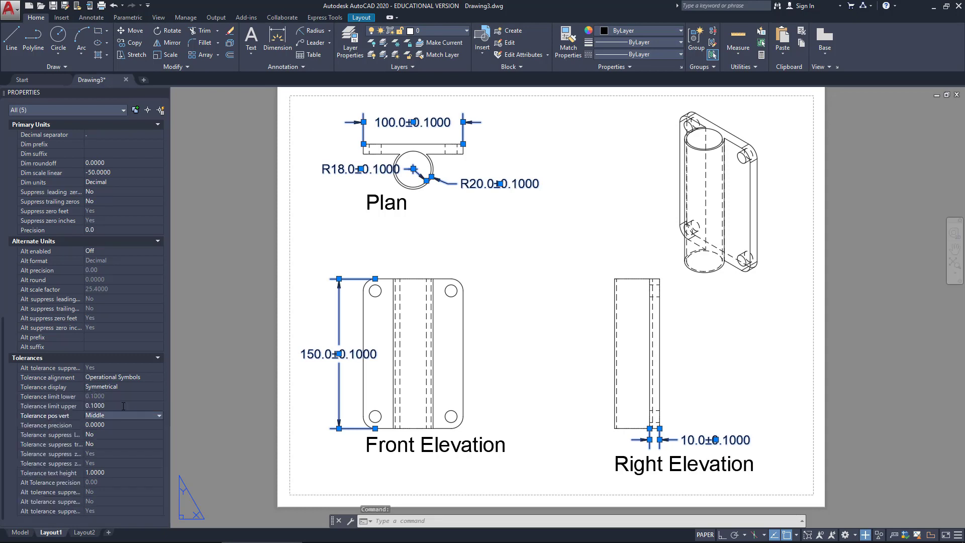
Set the selected dimensions' tolerance precision to 0.0 and tolerance text height to 0.7, and clear the selection.
click(108, 424)
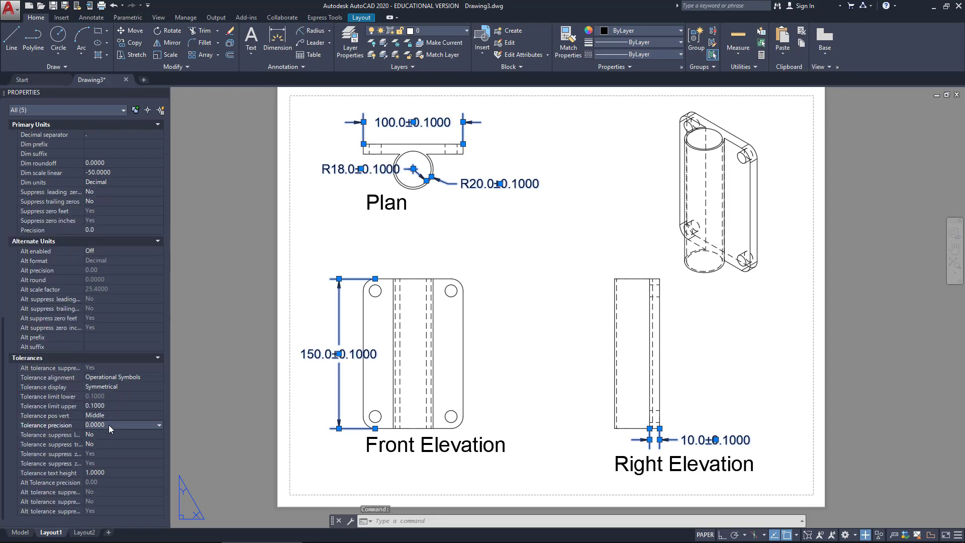
click(109, 426)
click(103, 444)
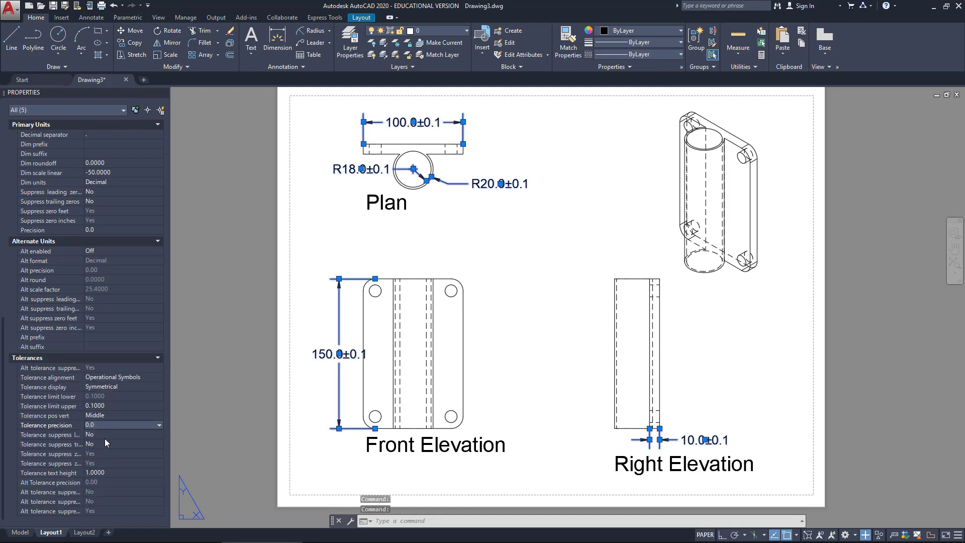
click(110, 472)
text(.7)
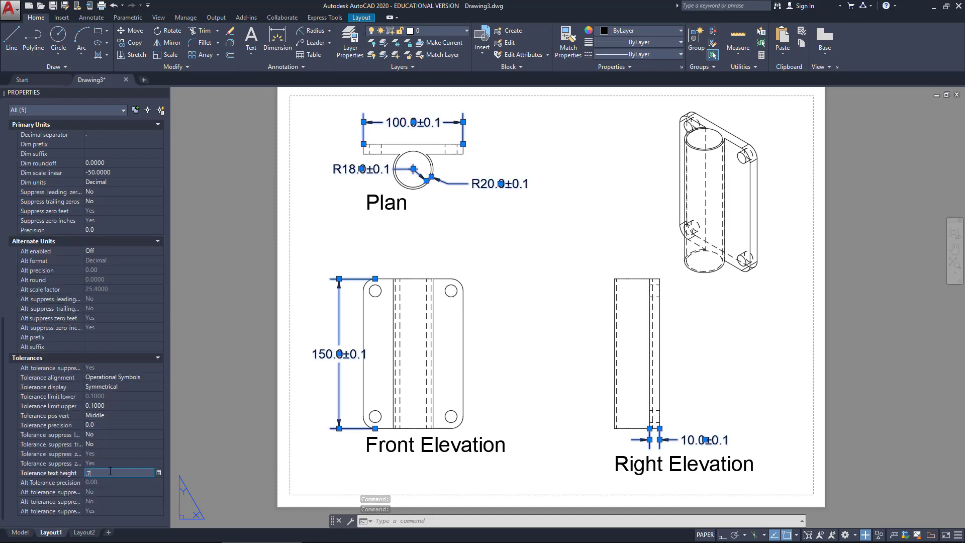
key(Return)
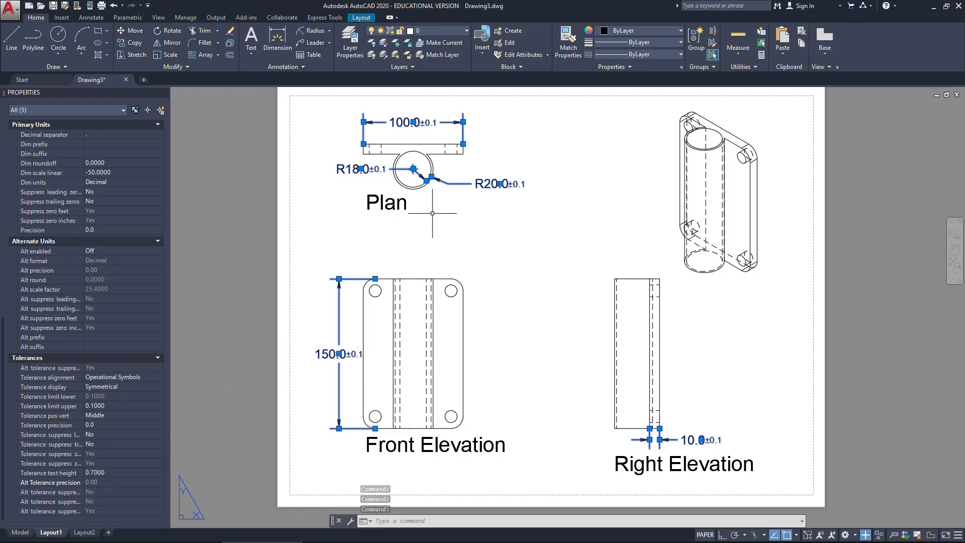
key(Escape)
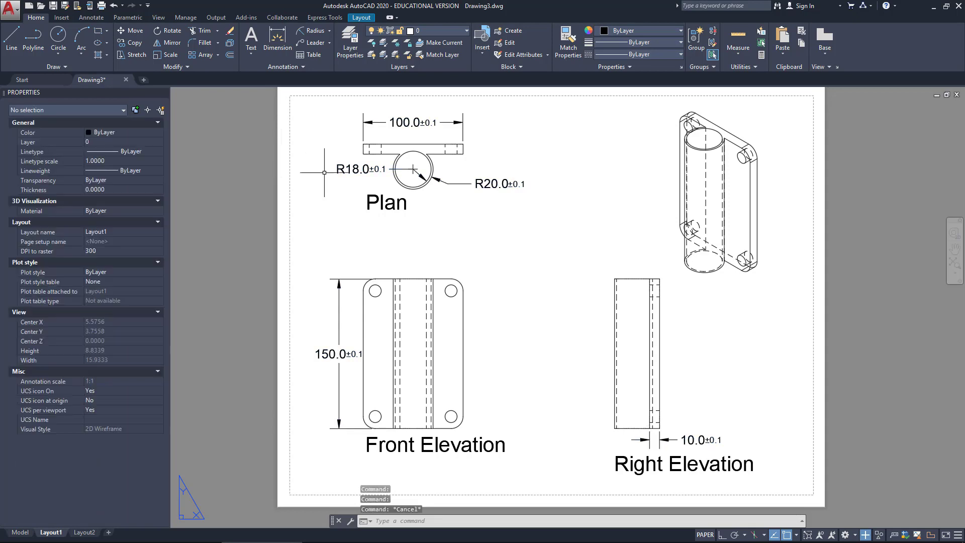